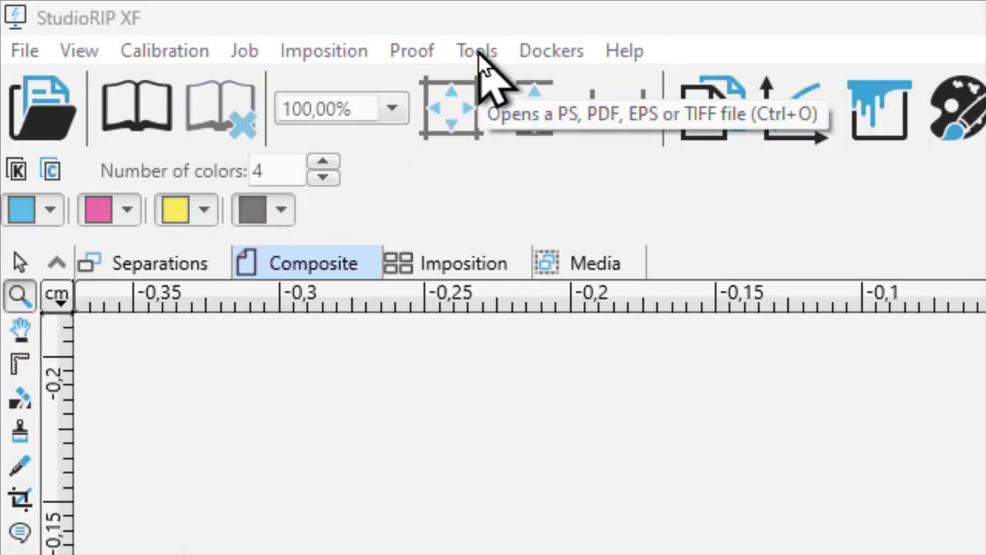
Step: Change the interface language to Portuguese (Brazil) in the connection settings
{"action": "left_click", "coordinate": [478, 53]}
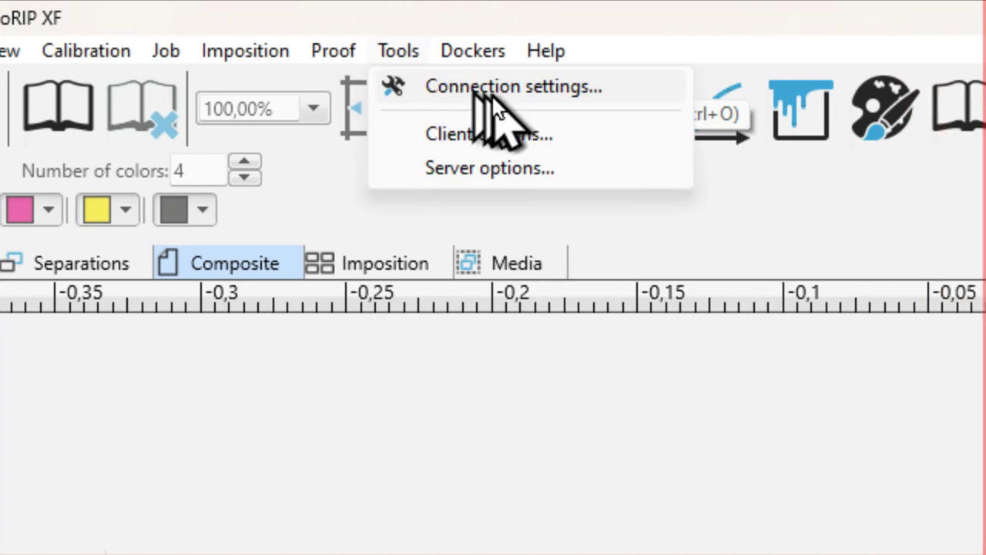
{"action": "left_click", "coordinate": [497, 85]}
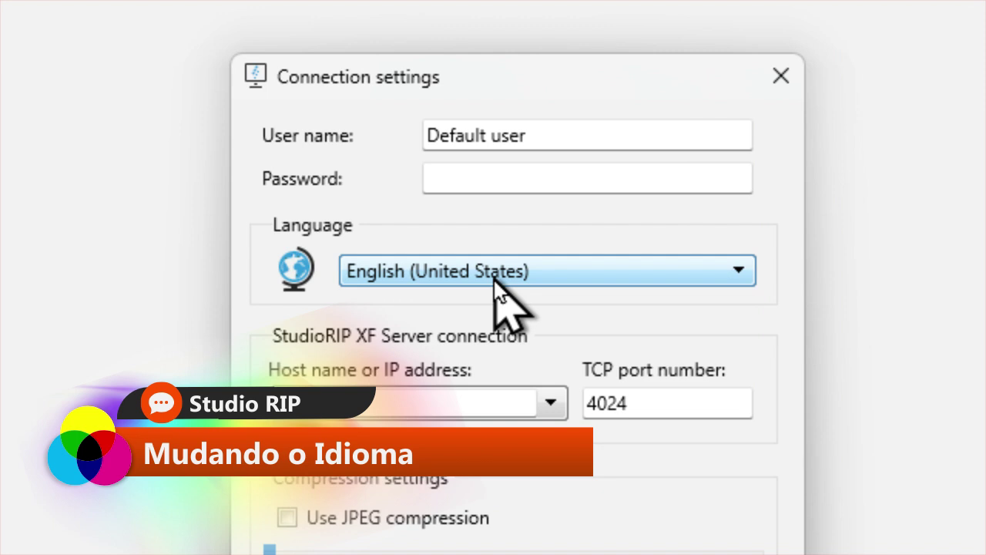
{"action": "left_click", "coordinate": [495, 282]}
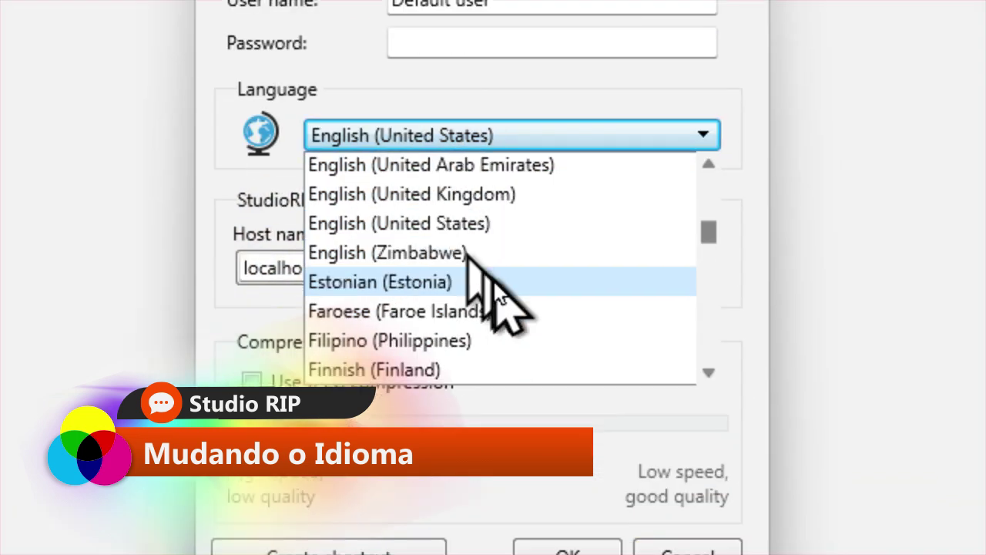
{"action": "scroll", "coordinate": [533, 423], "scroll_direction": "down", "scroll_amount": 5}
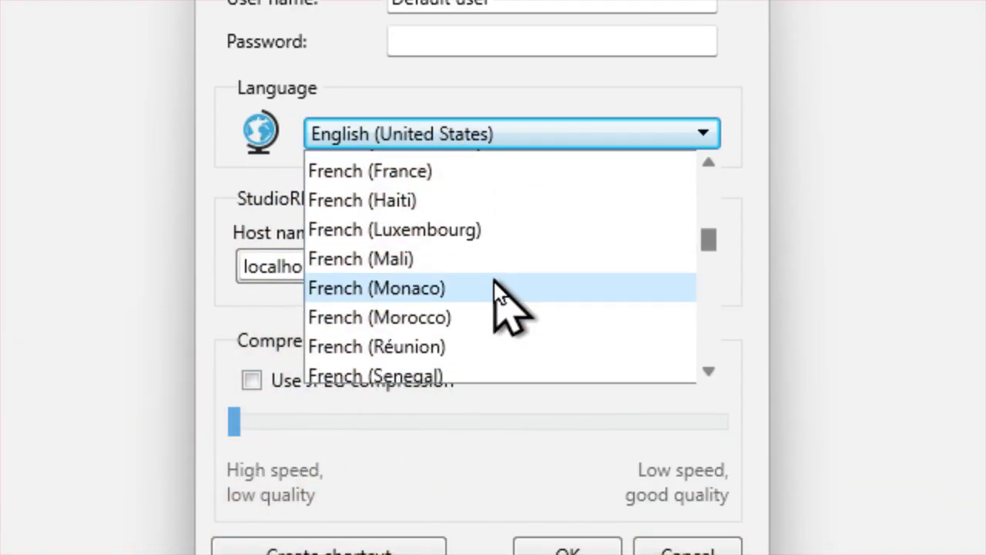
{"action": "key", "text": "p"}
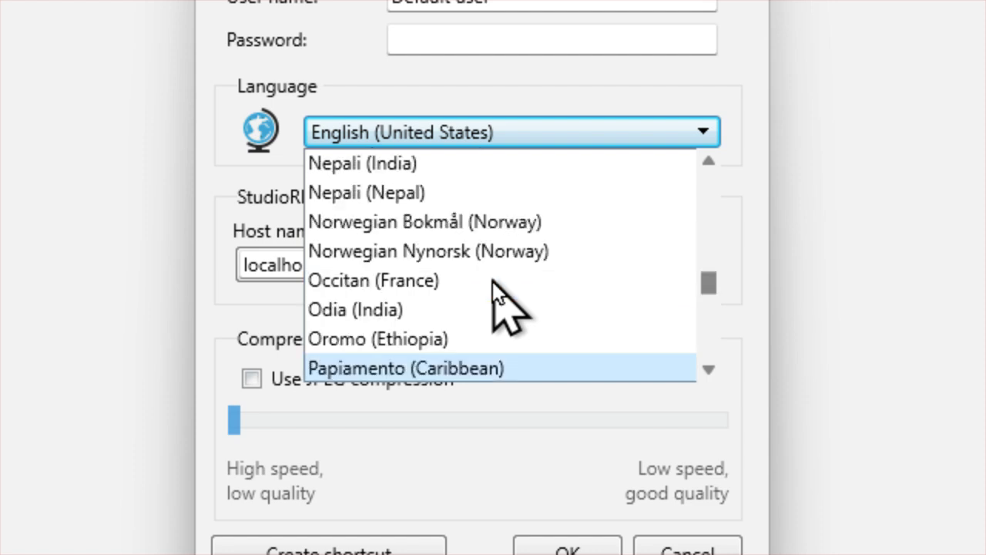
{"action": "key", "text": "Down"}
{"action": "key", "text": "Down"}
{"action": "key", "text": "Down"}
{"action": "key", "text": "Down"}
{"action": "key", "text": "Down"}
{"action": "key", "text": "Down"}
{"action": "key", "text": "Down"}
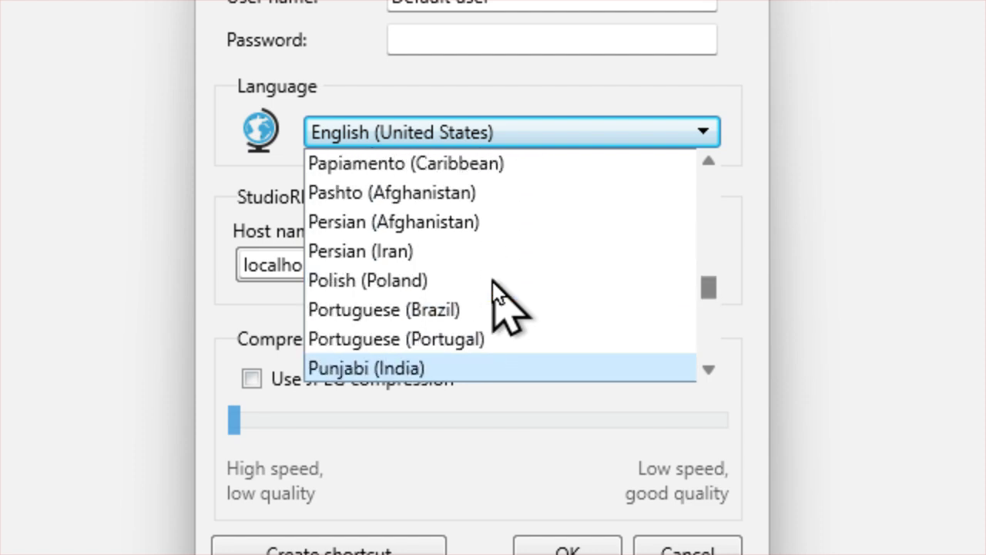
{"action": "key", "text": "Up"}
{"action": "key", "text": "Up"}
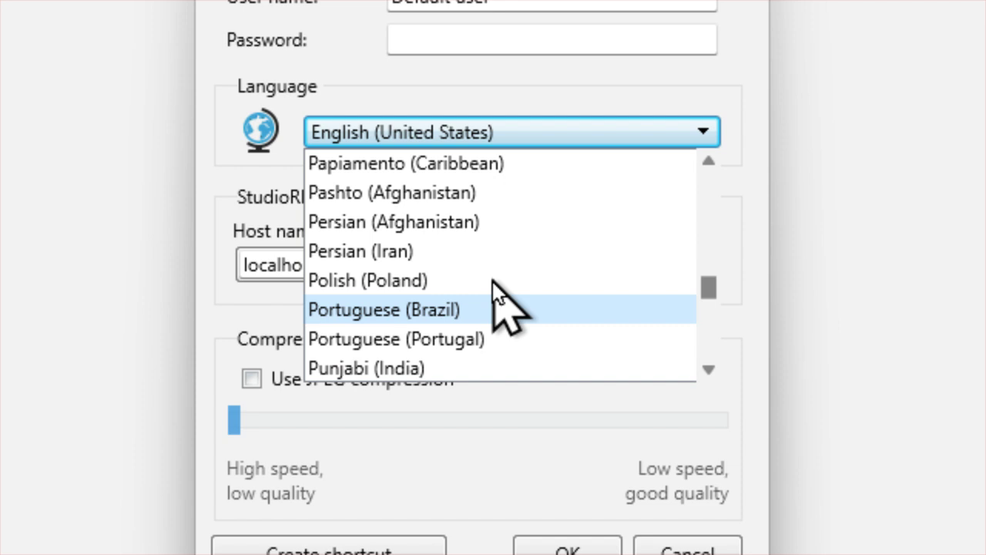
{"action": "key", "text": "Return"}
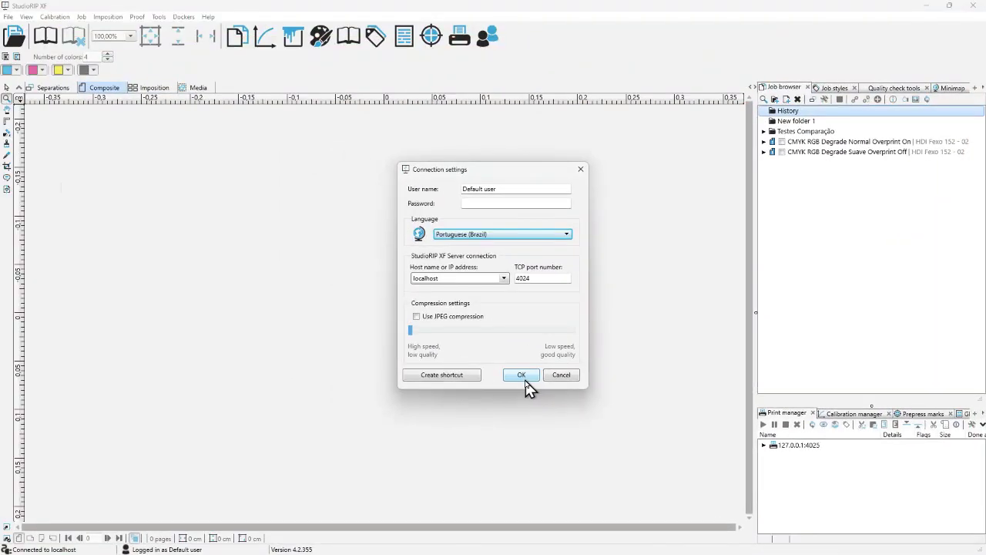
{"action": "left_click", "coordinate": [522, 376]}
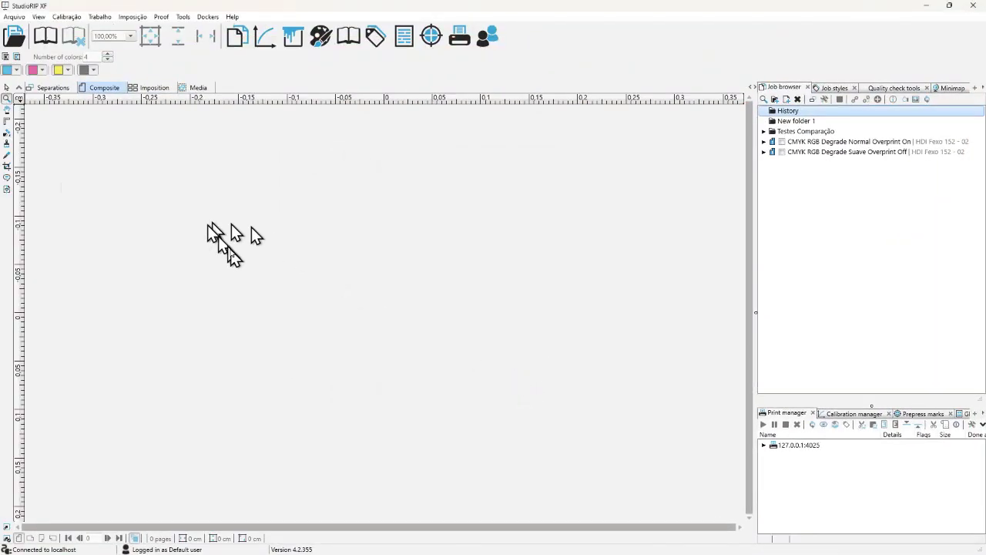
Step: Preview the job CMYK RGB Degrade Normal Overprint On in the composite view and zoom in on its upper area
{"action": "left_click", "coordinate": [116, 90]}
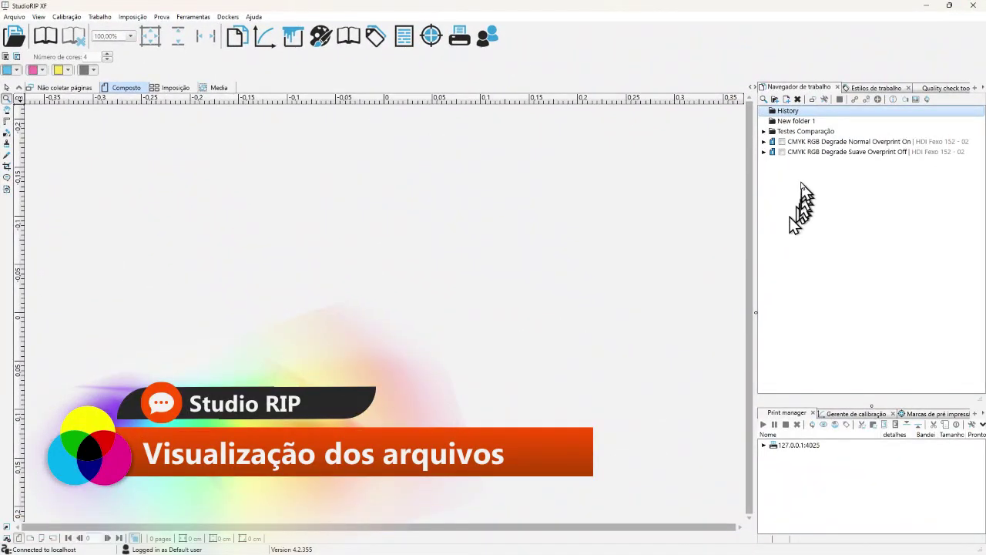
{"action": "left_click", "coordinate": [818, 141]}
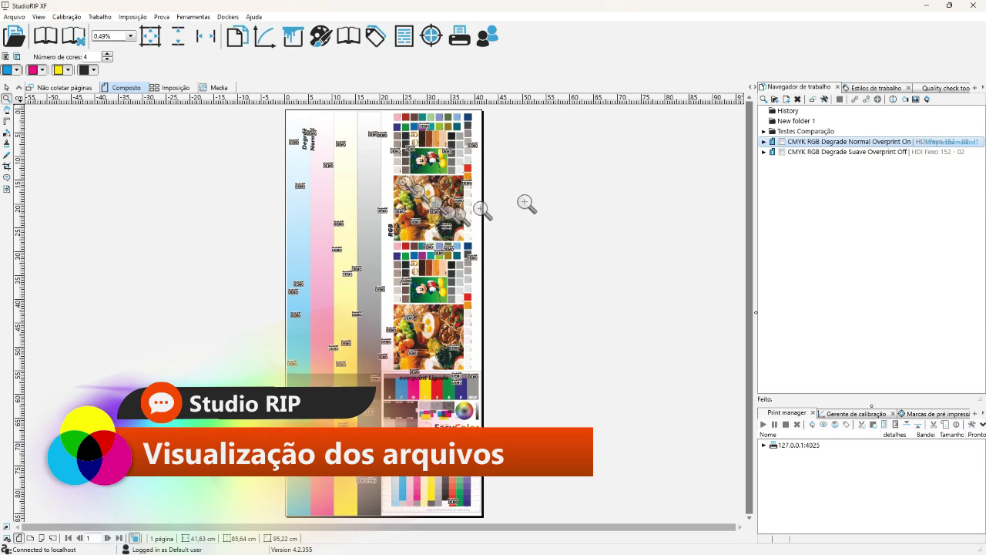
{"action": "left_click_drag", "start_coordinate": [276, 138], "coordinate": [483, 275]}
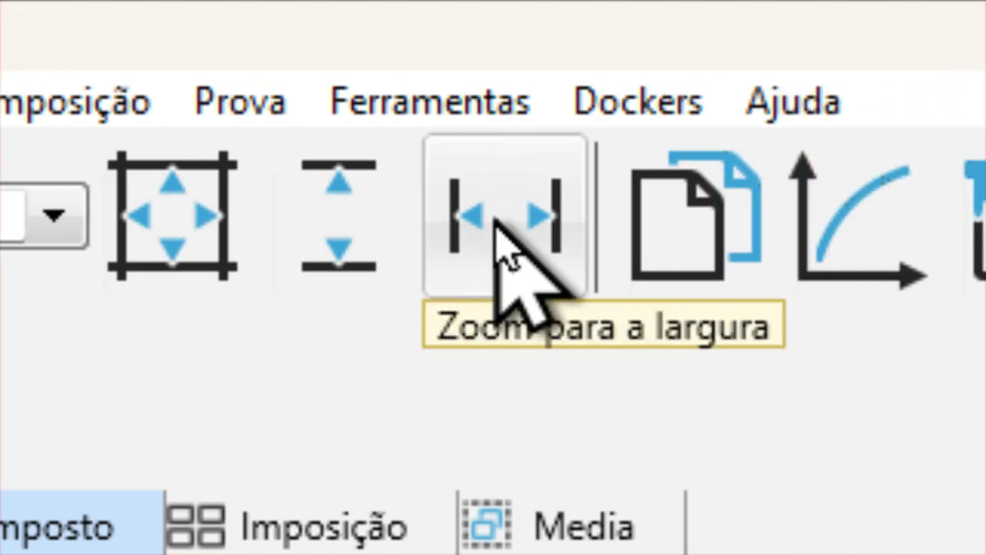
Step: View the job fitted to page width, to page height, to width again and as a whole page
{"action": "left_click", "coordinate": [496, 220]}
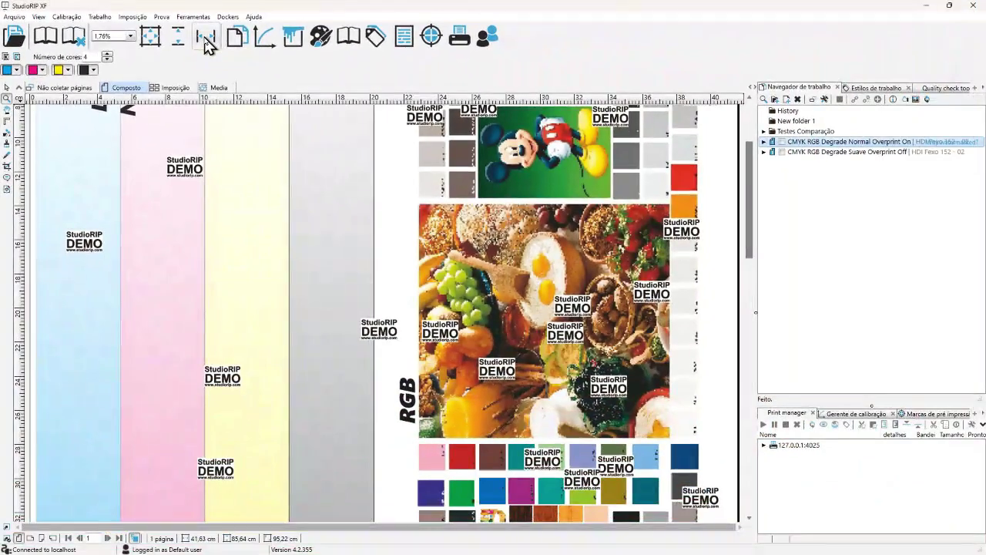
{"action": "left_click", "coordinate": [178, 38]}
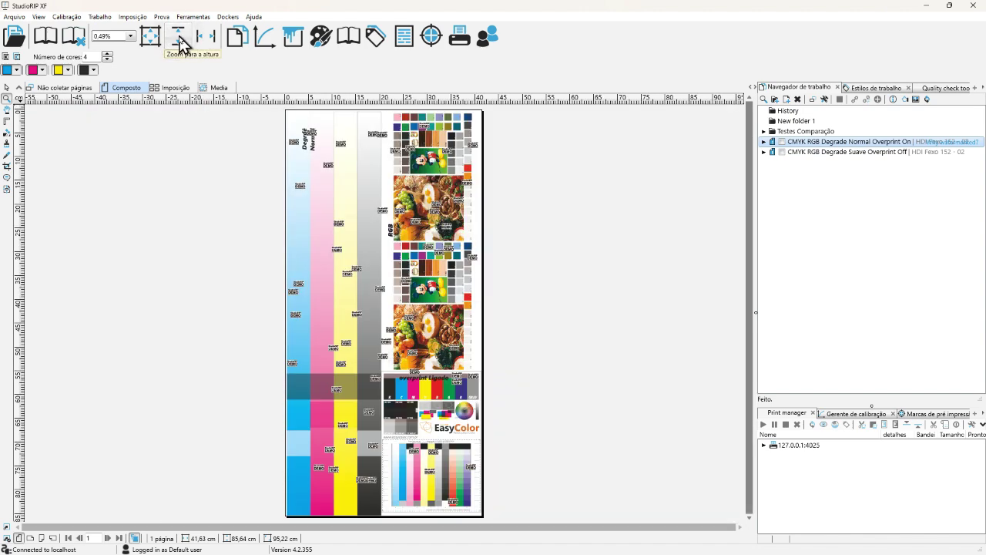
{"action": "left_click", "coordinate": [206, 36]}
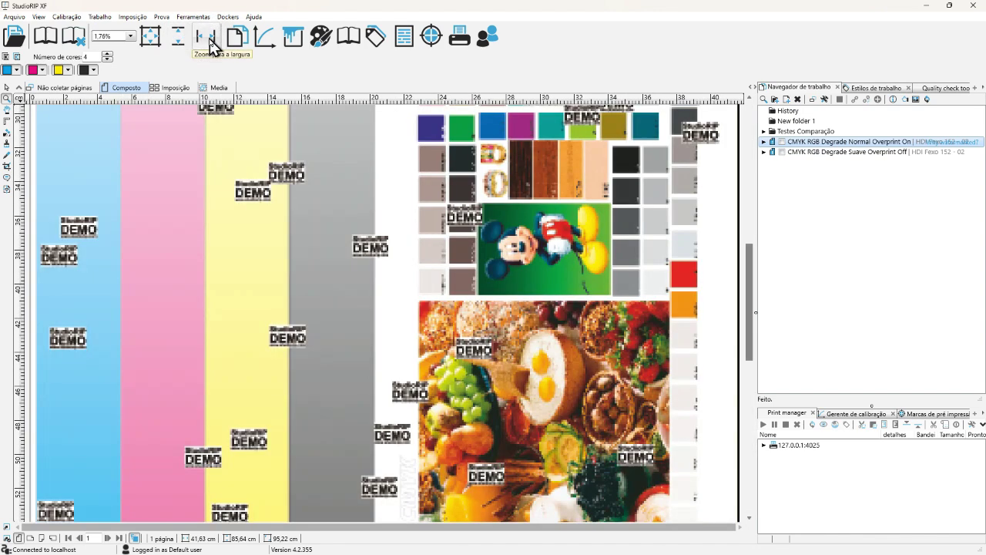
{"action": "left_click", "coordinate": [153, 38]}
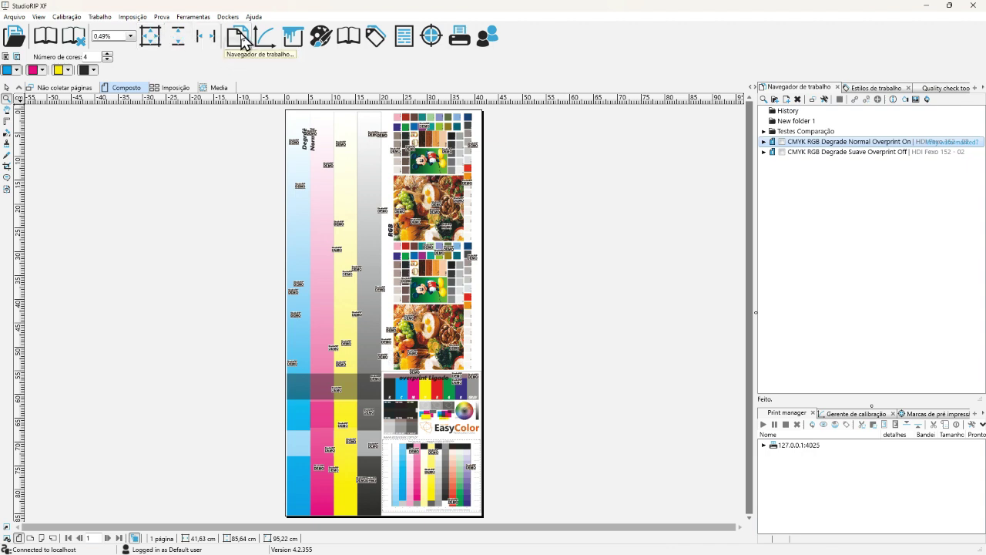
{"action": "left_click", "coordinate": [240, 37]}
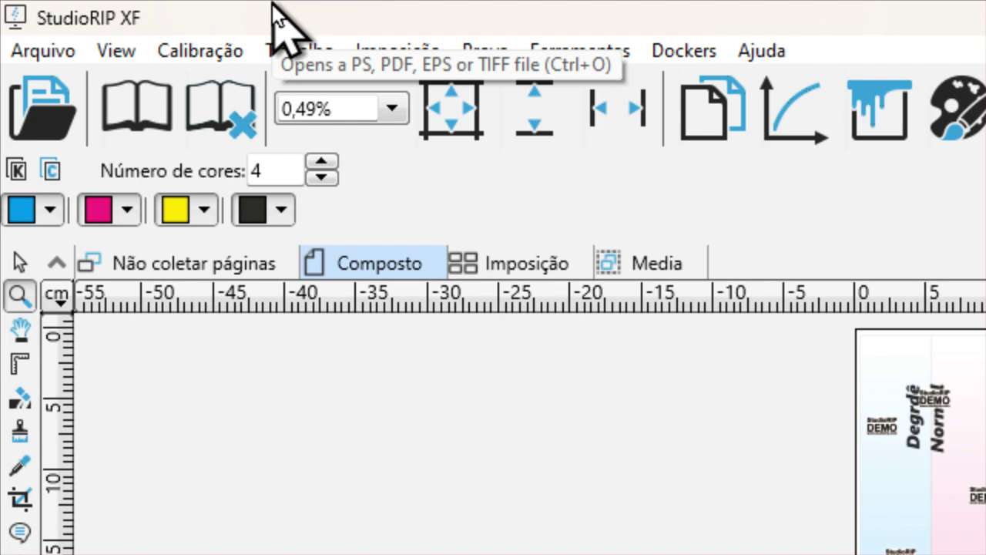
Step: Open the file Arquivo Teste RGB Degrade Overprint e outros.pdf from the Testes folder as a job
{"action": "left_click", "coordinate": [35, 120]}
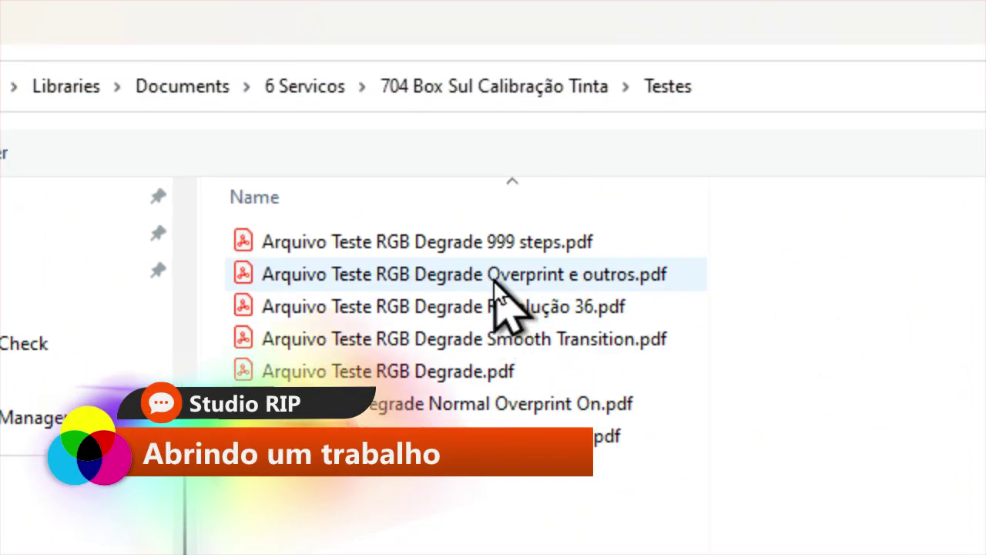
{"action": "left_click", "coordinate": [494, 281]}
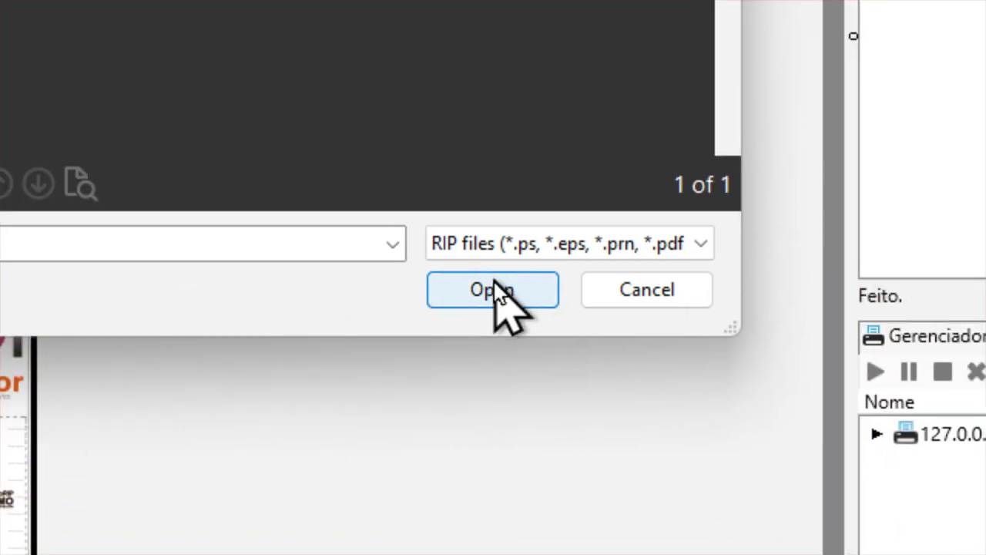
{"action": "left_click", "coordinate": [493, 280]}
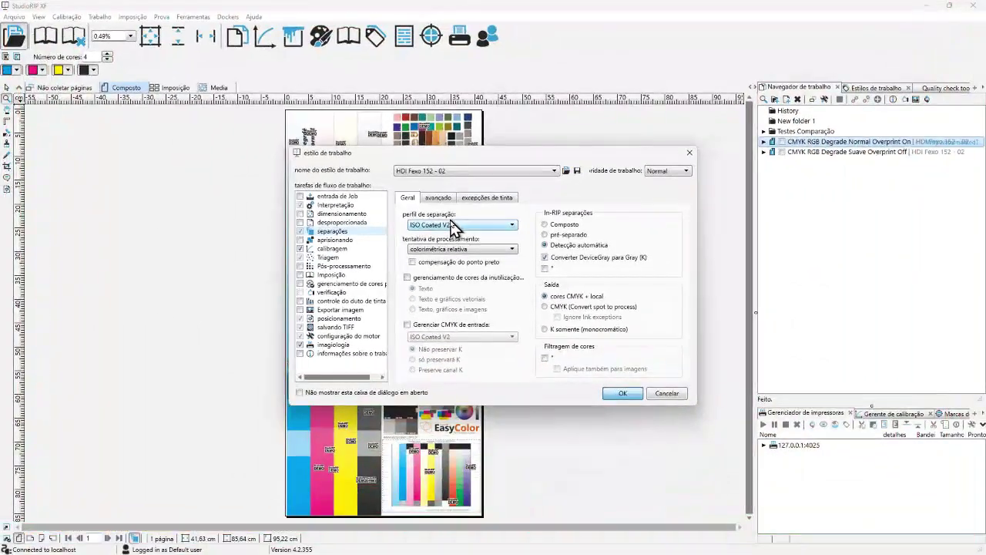
Step: Examine the available job styles and the job input, interpretation, sizing and flexo distortion settings of HDI Fexo 152 - 02
{"action": "left_click_drag", "start_coordinate": [461, 155], "coordinate": [420, 165]}
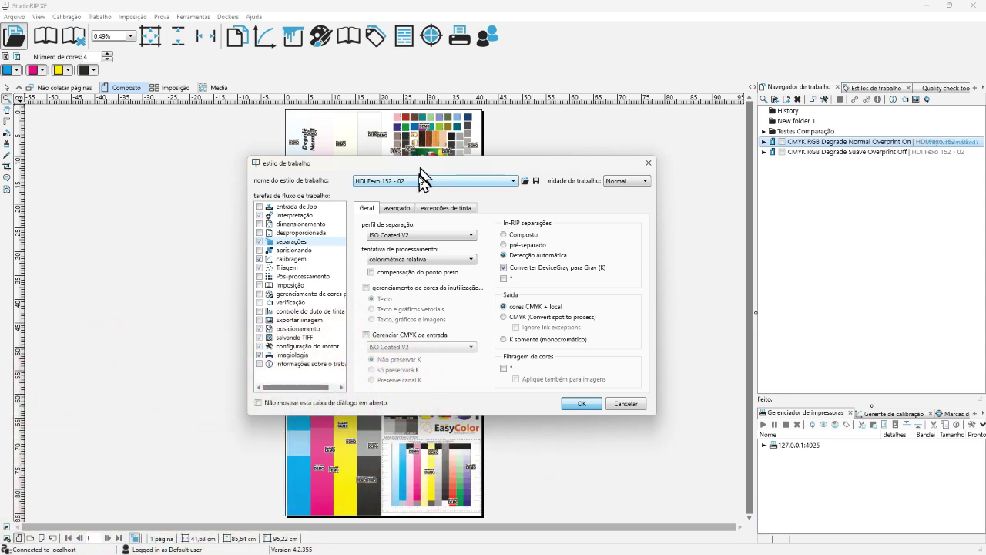
{"action": "left_click", "coordinate": [422, 182]}
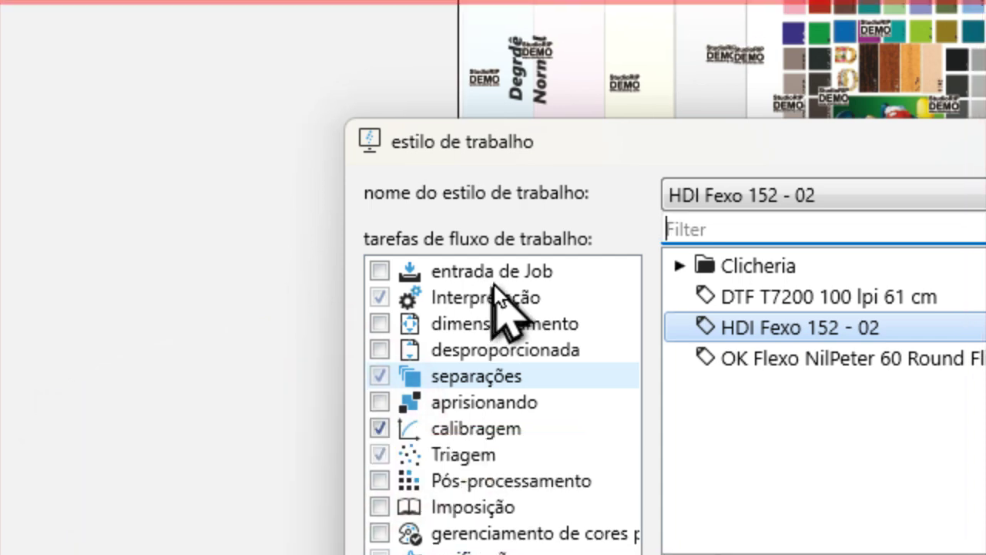
{"action": "left_click", "coordinate": [495, 279]}
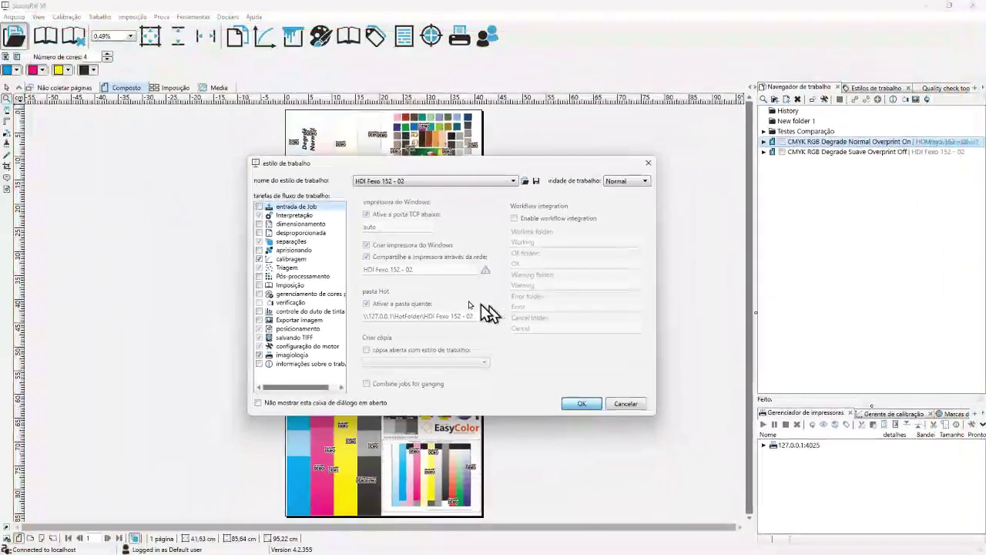
{"action": "left_click", "coordinate": [287, 216]}
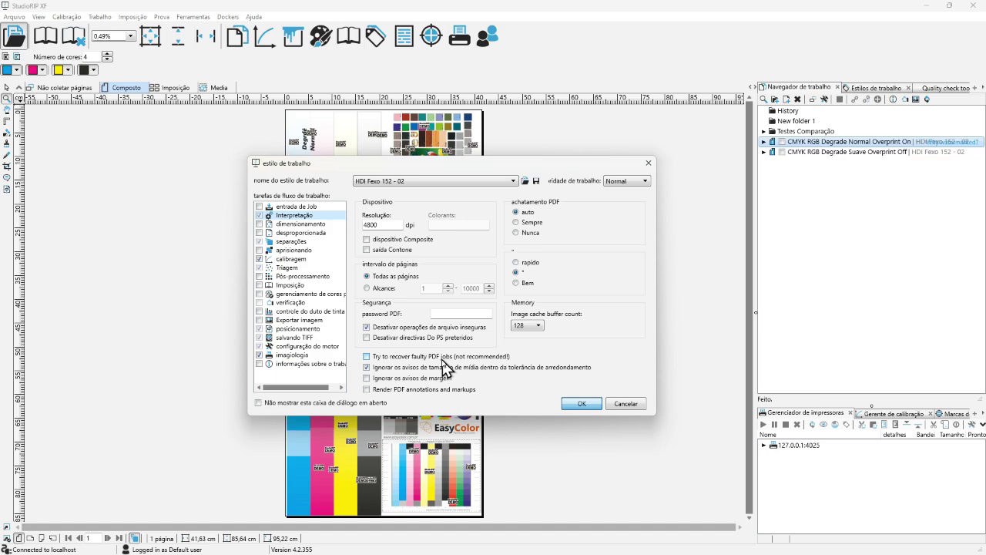
{"action": "left_click", "coordinate": [298, 225]}
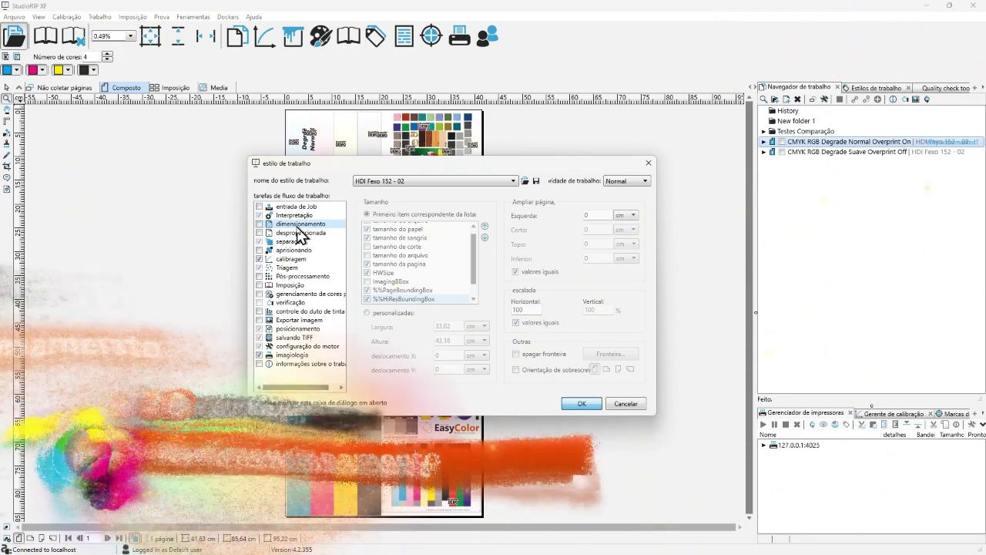
{"action": "left_click", "coordinate": [303, 232]}
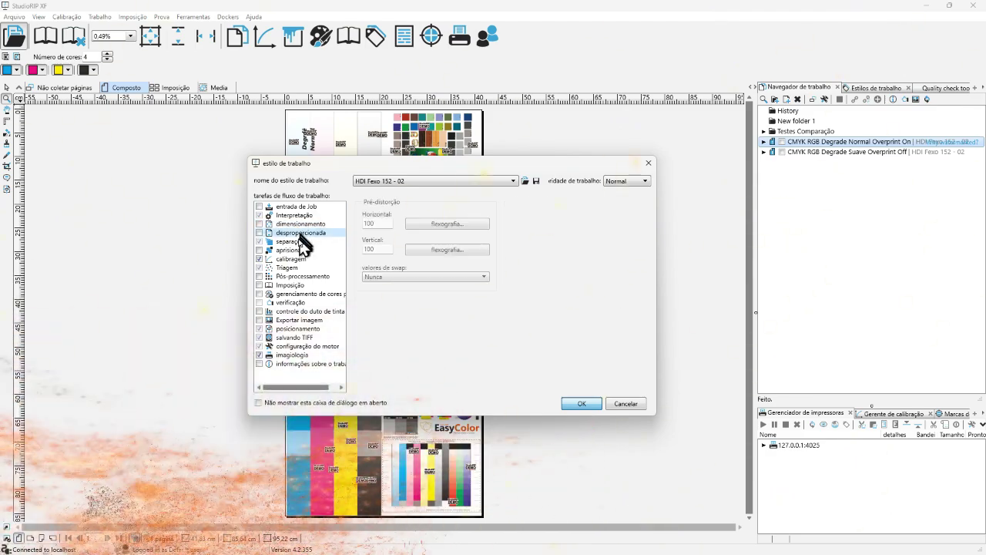
Step: Set the separation profile of the job style to PSO Coated V3 Fogra 51
{"action": "left_click", "coordinate": [298, 241]}
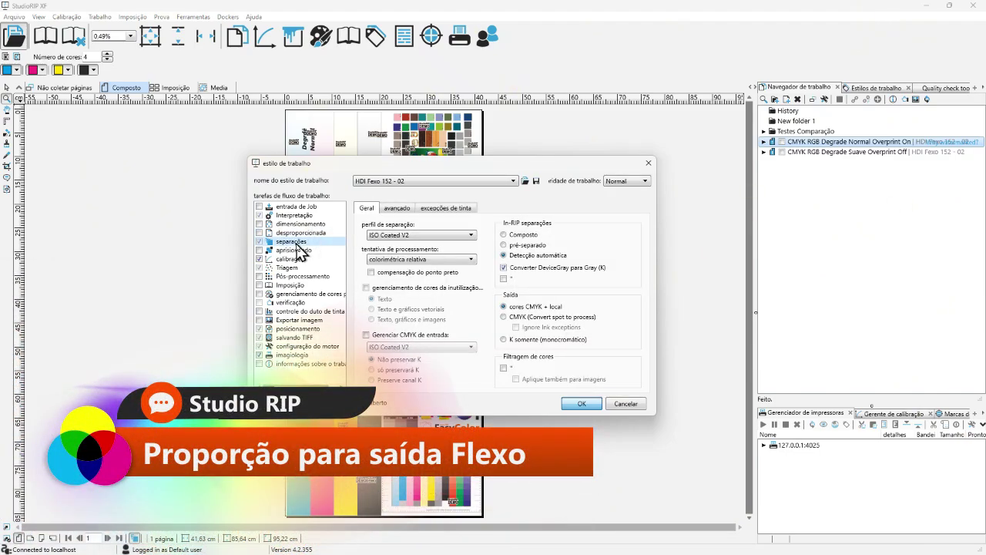
{"action": "left_click", "coordinate": [447, 235]}
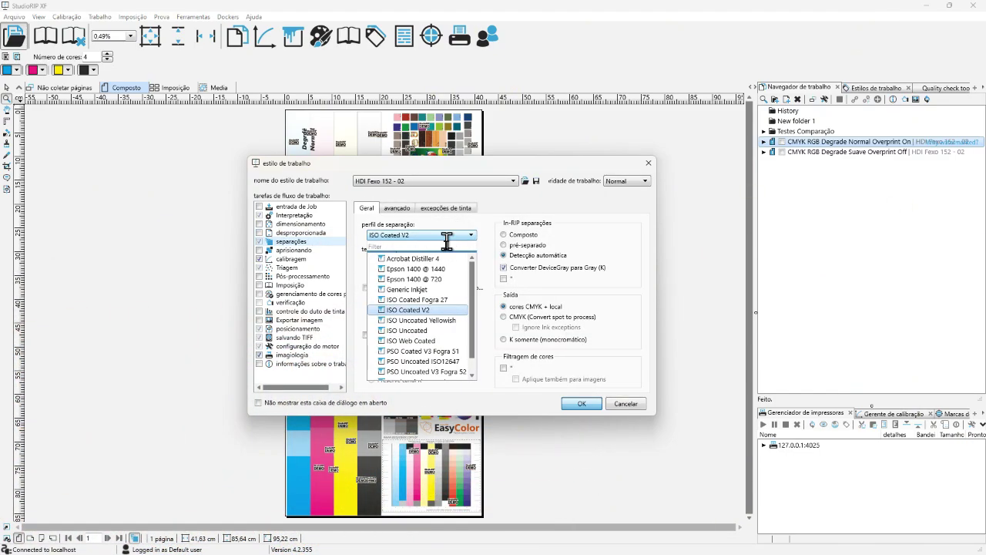
{"action": "scroll", "coordinate": [450, 297], "scroll_direction": "down", "scroll_amount": 1}
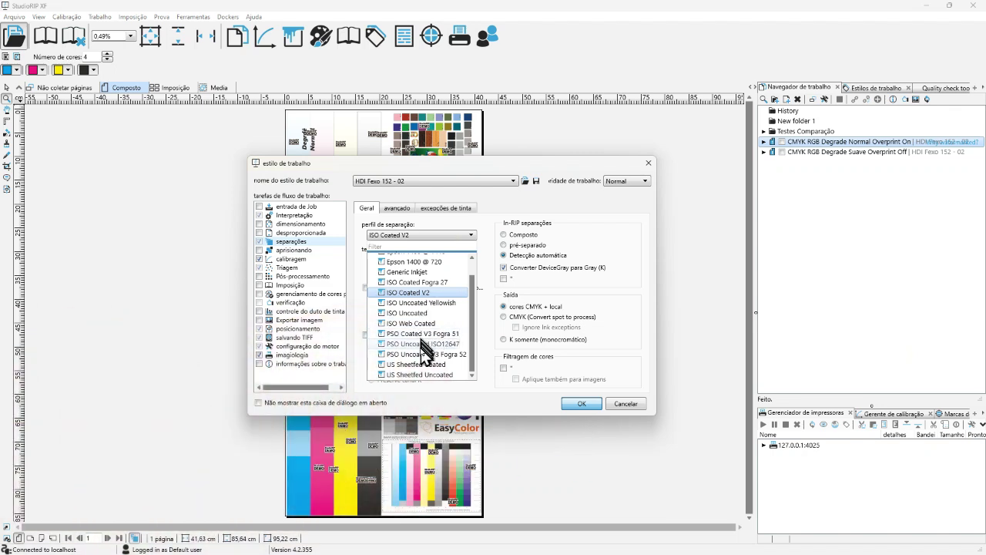
{"action": "left_click", "coordinate": [422, 334]}
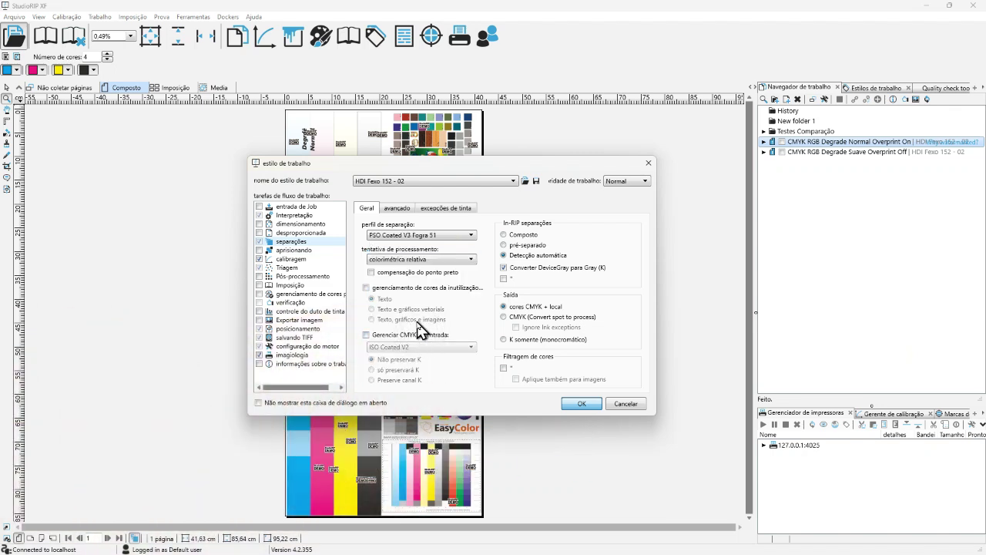
Step: Examine the trapping settings and the calibration's response, transfer and dot gain curve groups, including FLEXO 180 BUMP OFFSET
{"action": "left_click", "coordinate": [293, 251]}
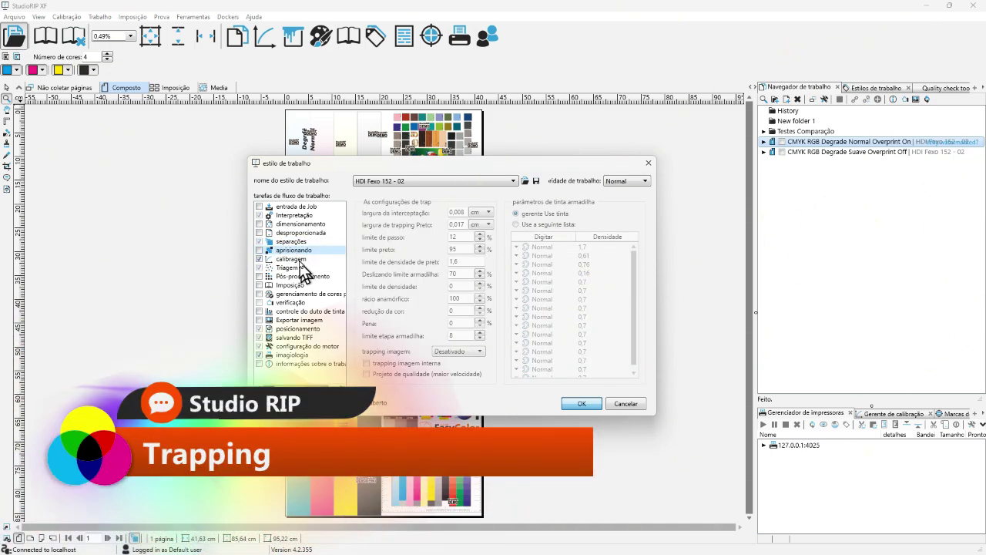
{"action": "left_click", "coordinate": [300, 260]}
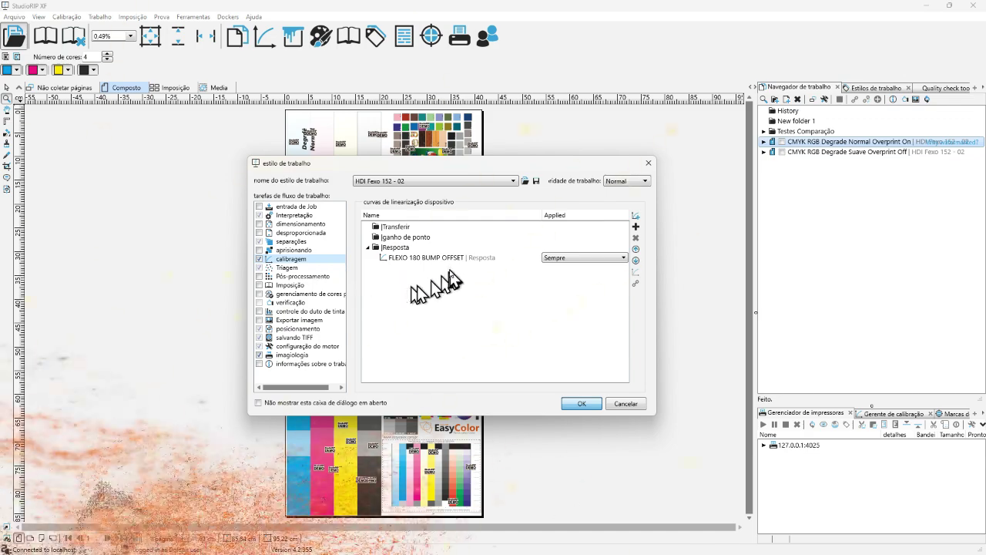
{"action": "left_click", "coordinate": [440, 259]}
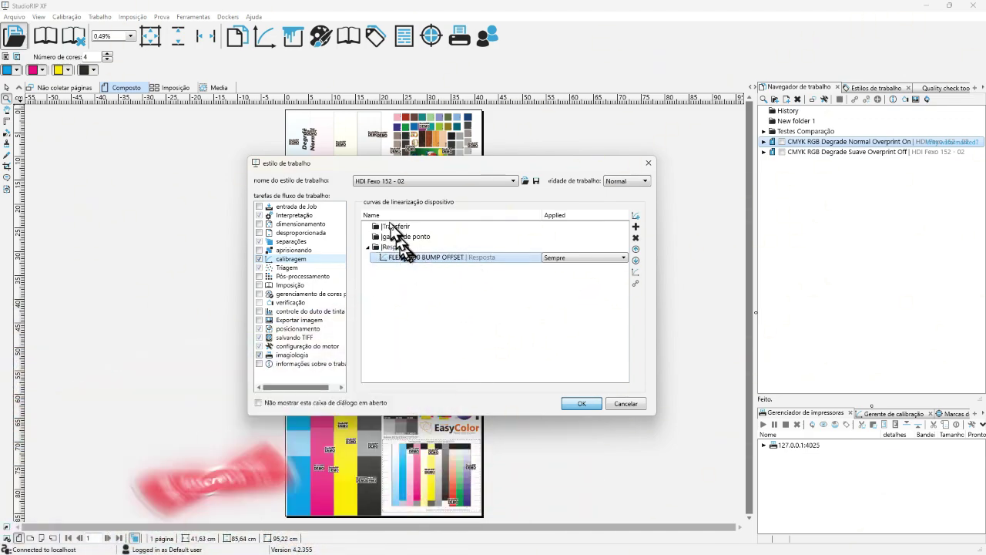
{"action": "left_click", "coordinate": [416, 227]}
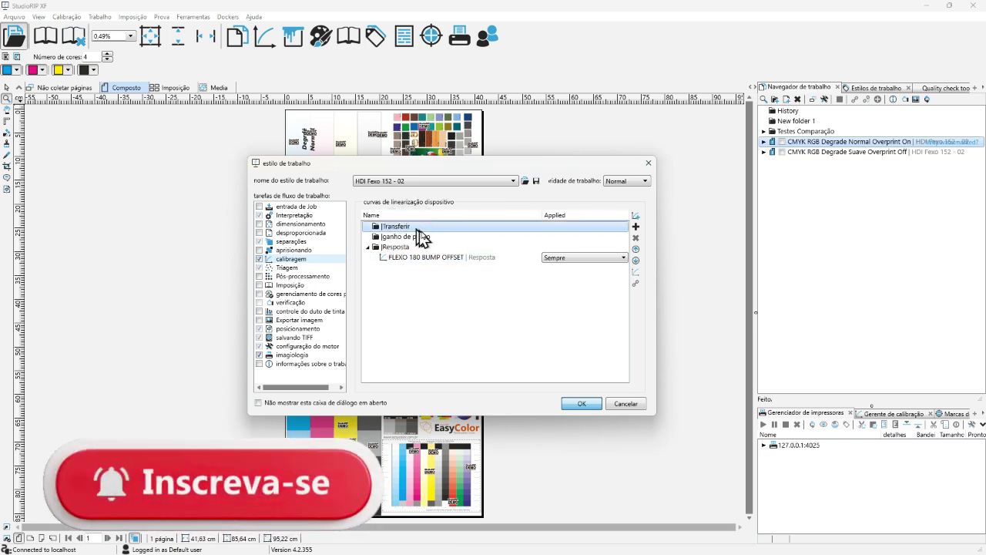
{"action": "left_click", "coordinate": [469, 237]}
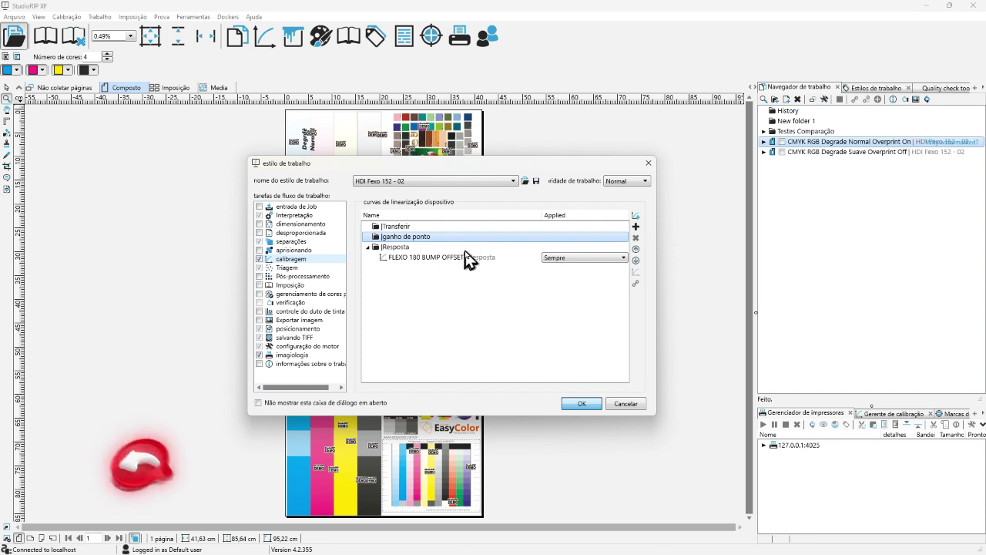
Step: Review the response curve group and screening settings, and enable post-processing in the job style HDI Fexo 152 - 02
{"action": "left_click", "coordinate": [467, 248]}
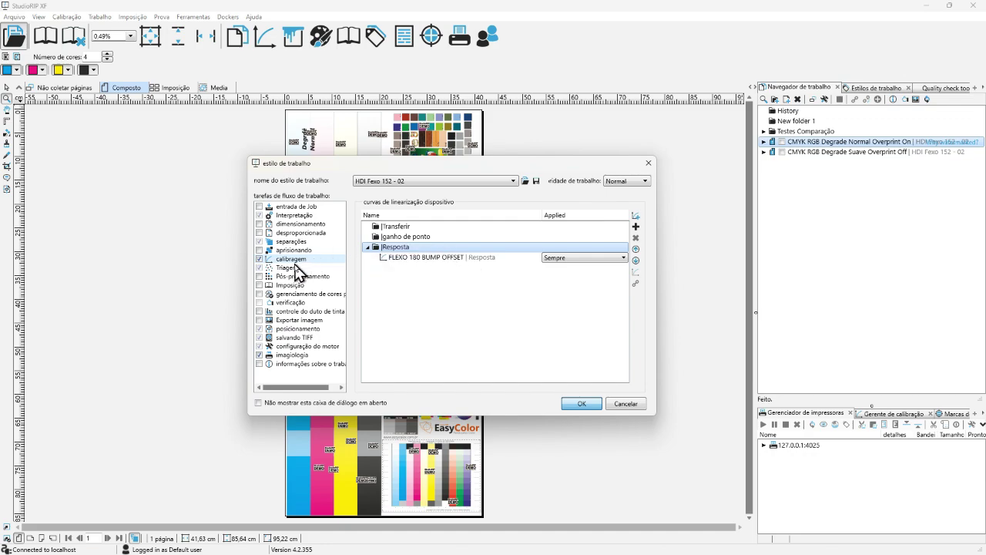
{"action": "left_click", "coordinate": [292, 267]}
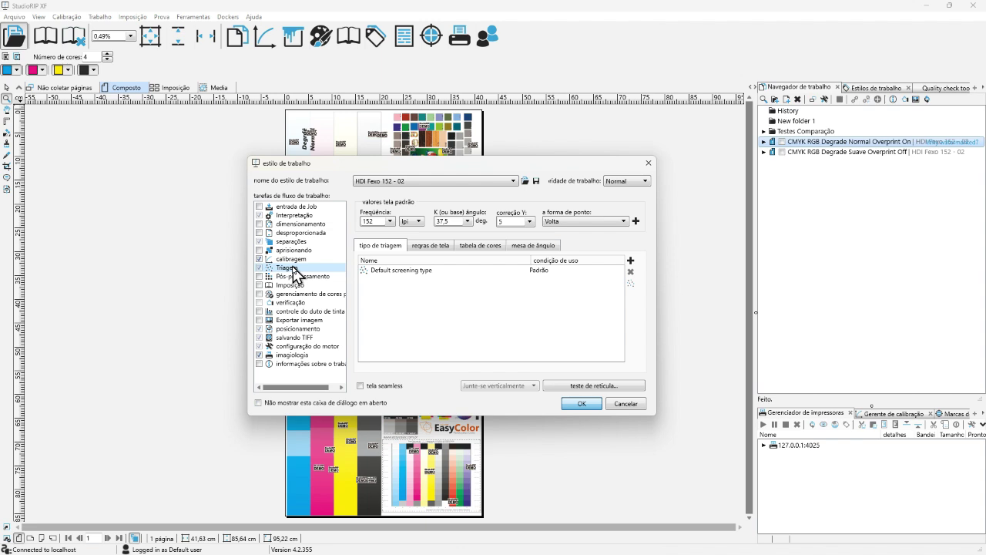
{"action": "left_click", "coordinate": [295, 276]}
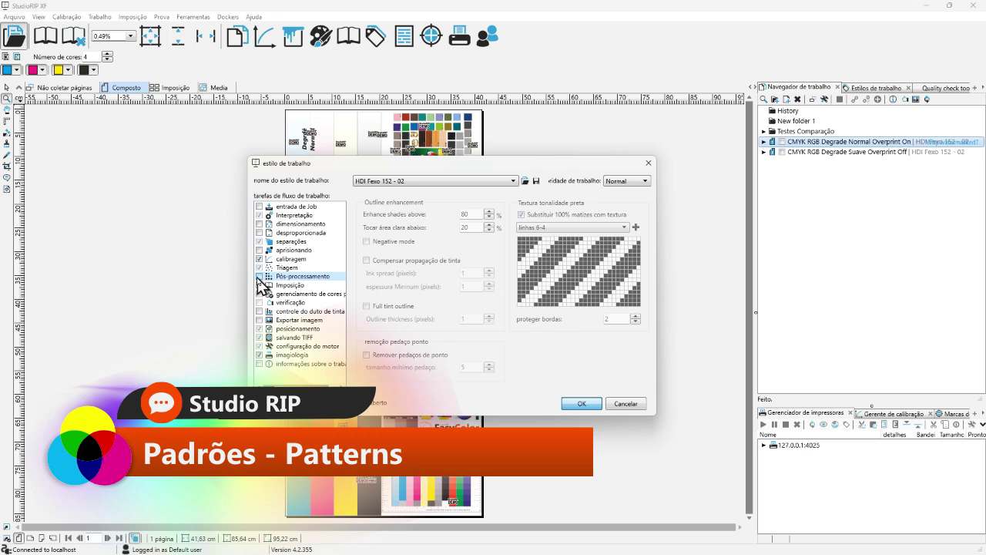
{"action": "left_click", "coordinate": [259, 277]}
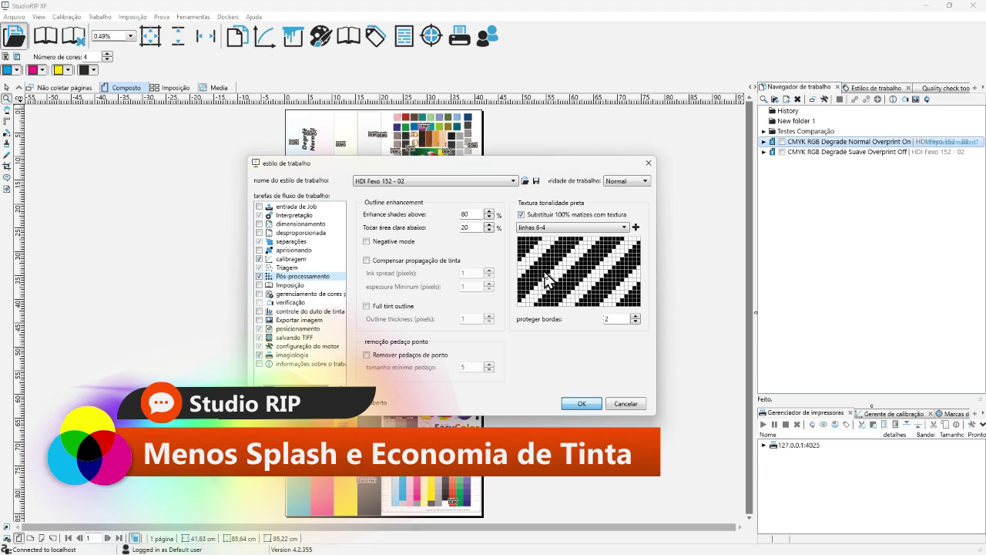
Step: Examine the imposition, color management, proofing, ink duct control and image export settings of the job style
{"action": "left_click", "coordinate": [291, 285]}
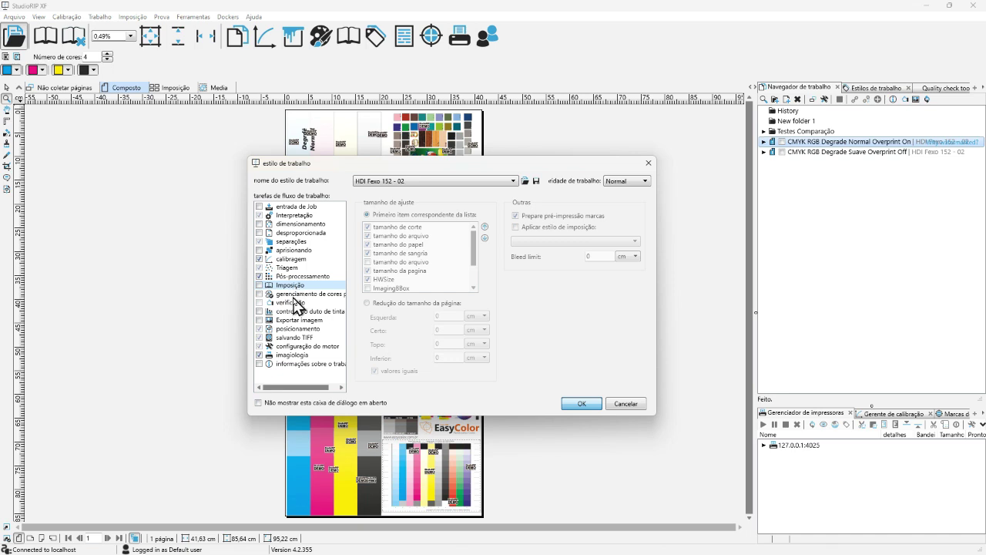
{"action": "left_click", "coordinate": [294, 295]}
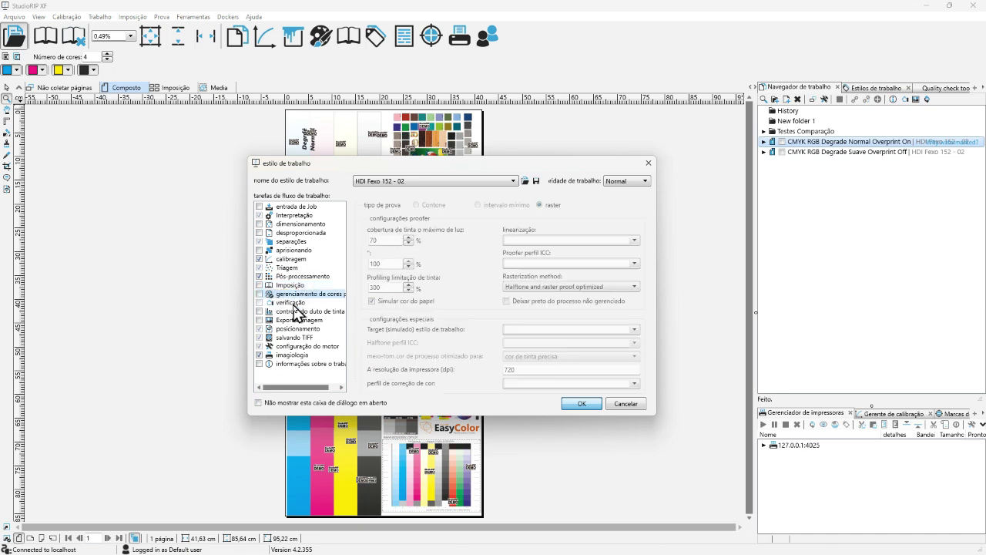
{"action": "left_click", "coordinate": [292, 302]}
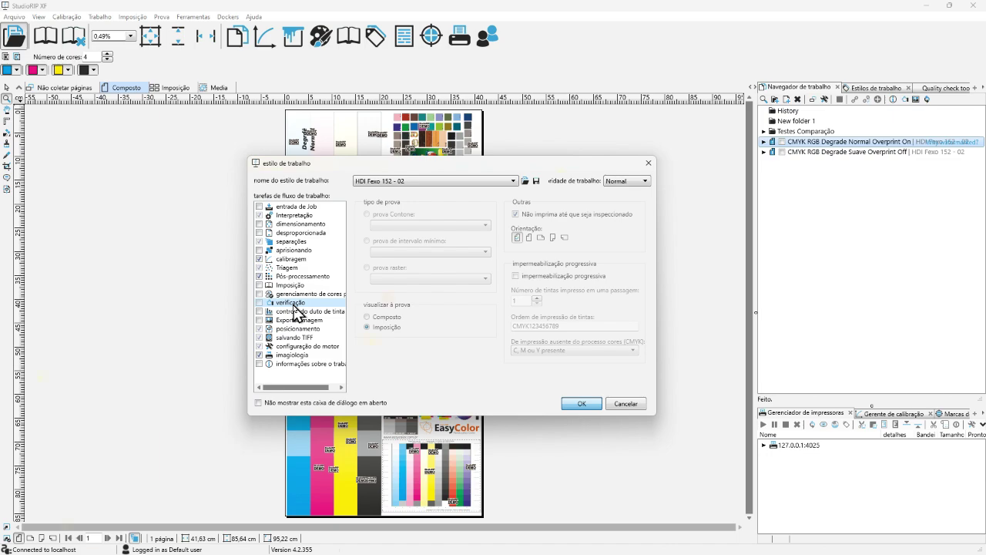
{"action": "left_click", "coordinate": [293, 311]}
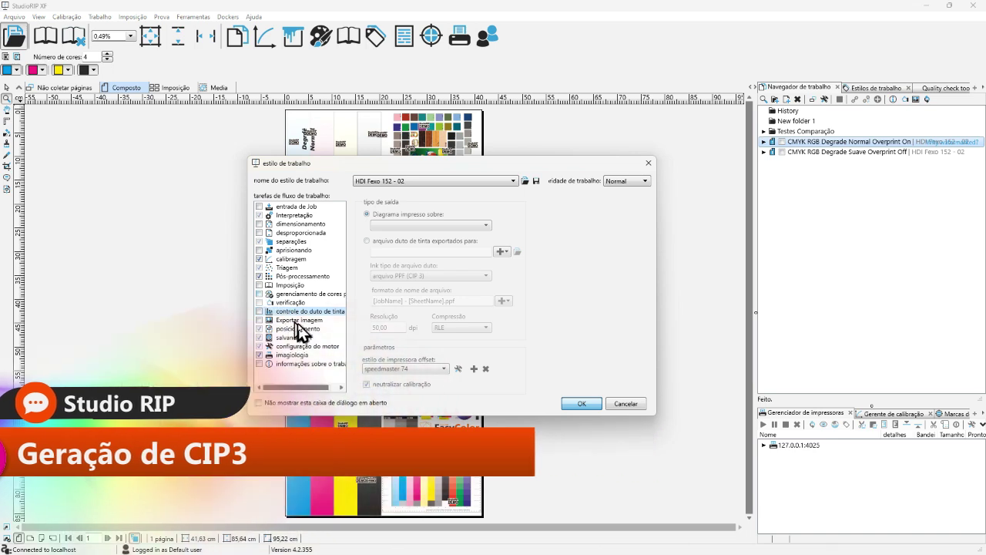
{"action": "left_click", "coordinate": [301, 320]}
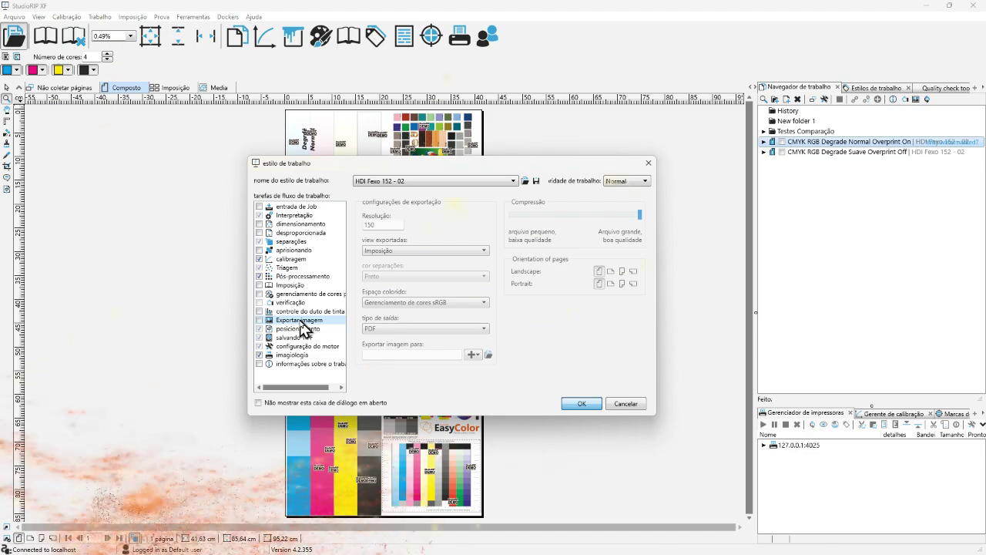
Step: Review the positioning, TIFF saving, engine, imaging and job information settings, and accept the job style to submit the job
{"action": "left_click", "coordinate": [302, 329]}
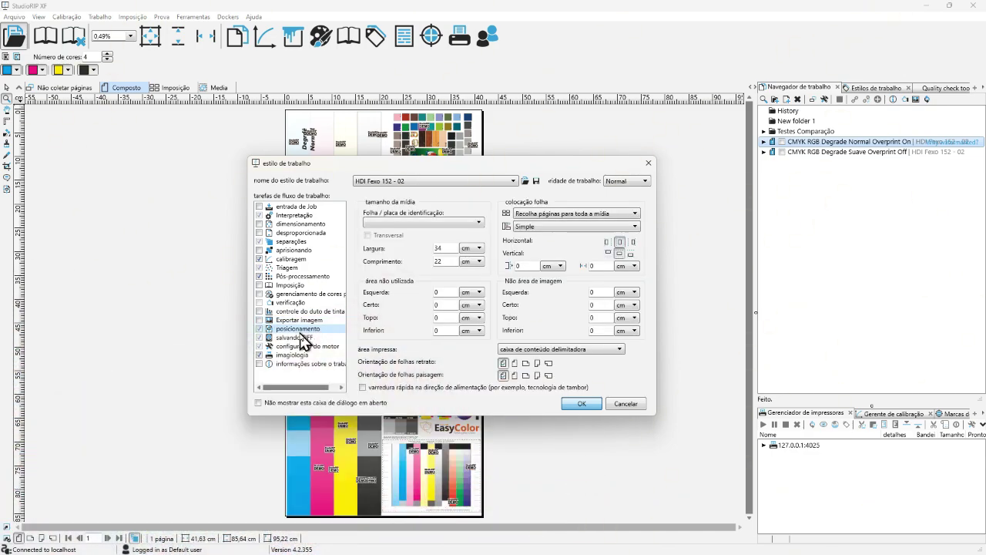
{"action": "left_click", "coordinate": [300, 337]}
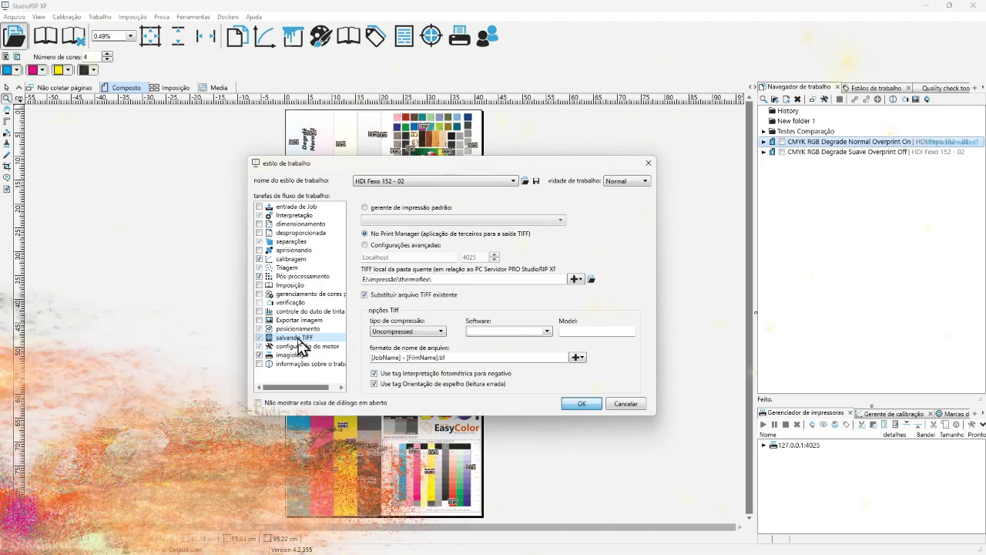
{"action": "left_click", "coordinate": [297, 346]}
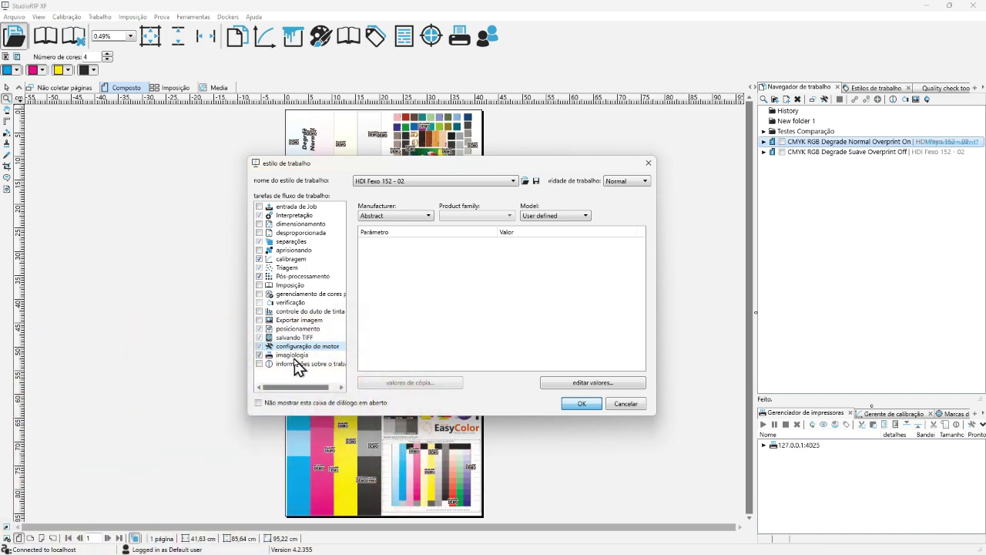
{"action": "left_click", "coordinate": [295, 356]}
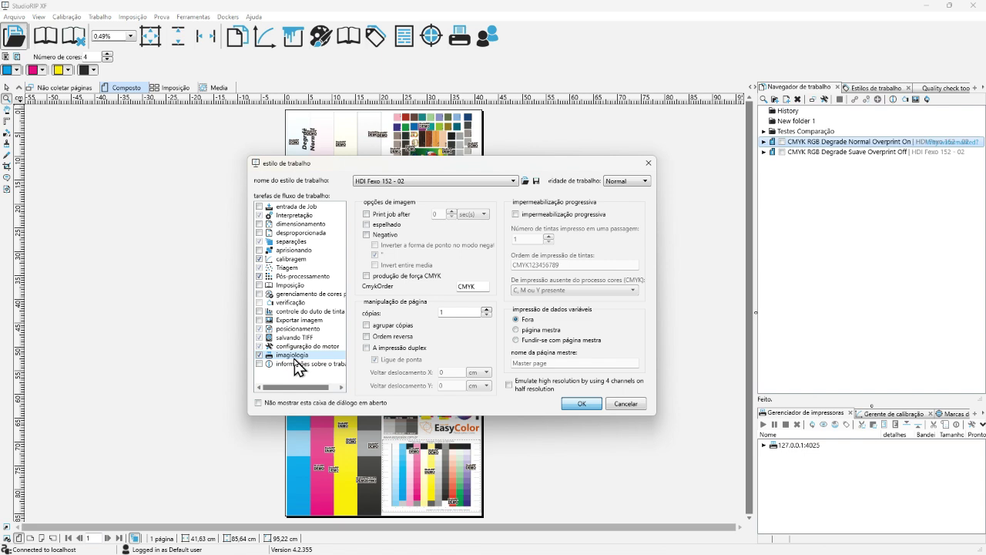
{"action": "left_click", "coordinate": [309, 364]}
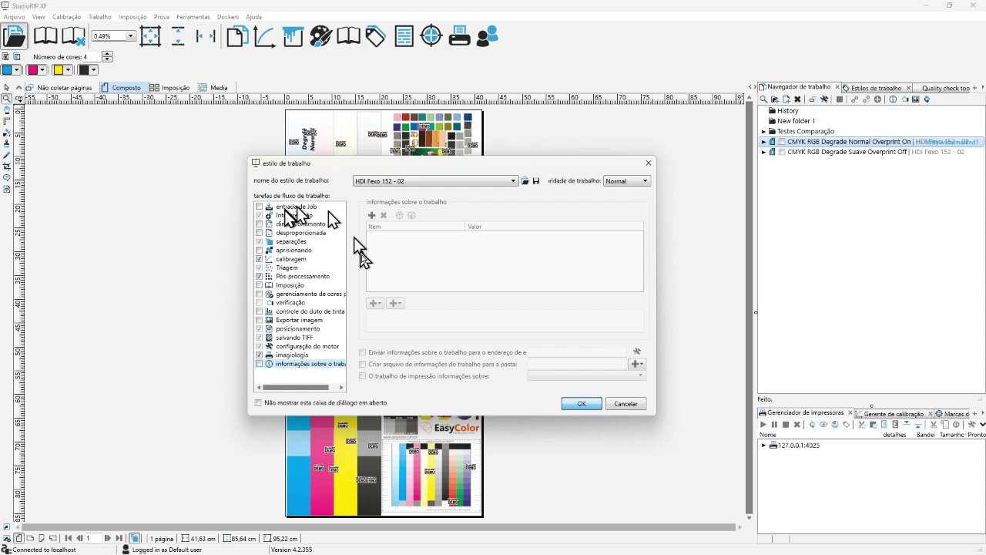
{"action": "left_click", "coordinate": [594, 405]}
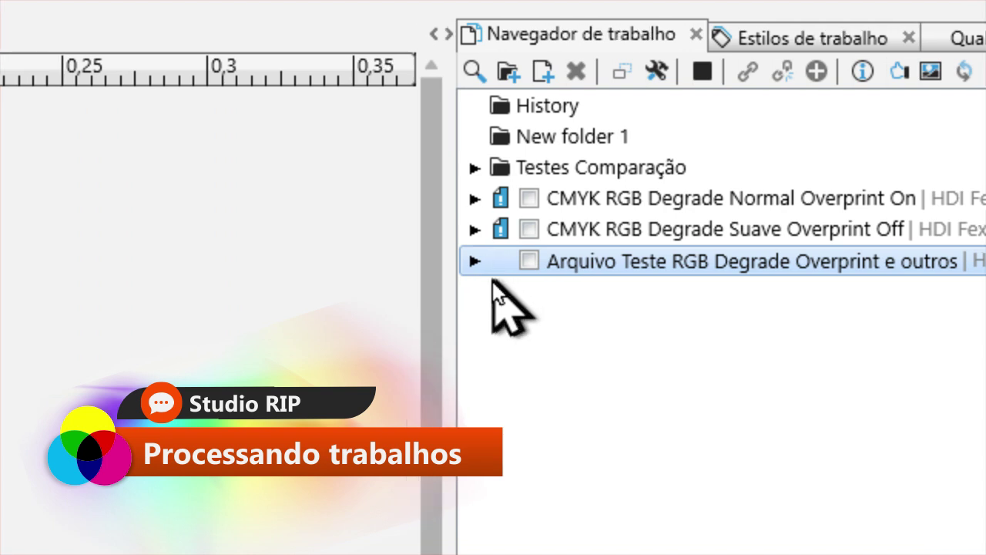
Step: Expand the submitted test job and the pages, sheets and media of CMYK RGB Degrade Normal Overprint On
{"action": "left_click", "coordinate": [496, 278]}
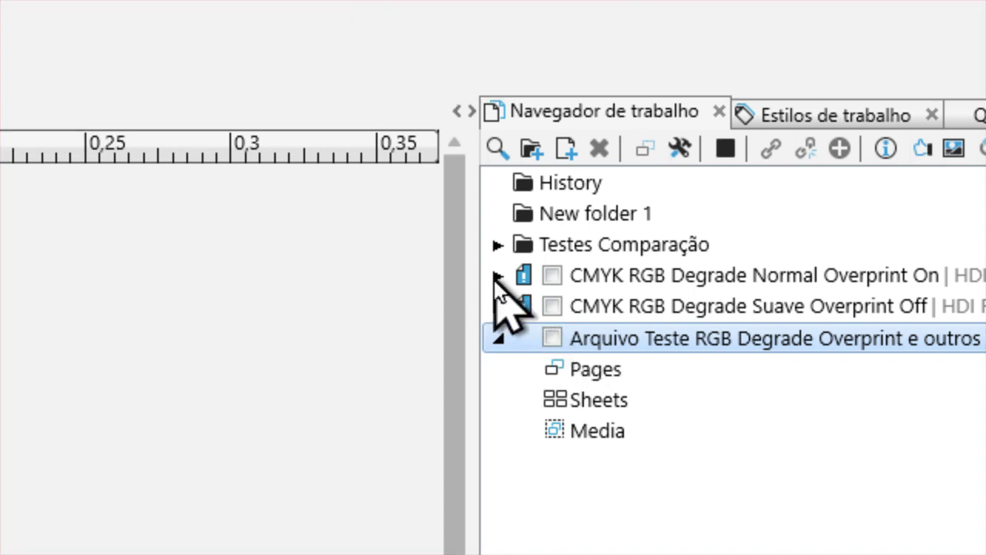
{"action": "left_click", "coordinate": [498, 276]}
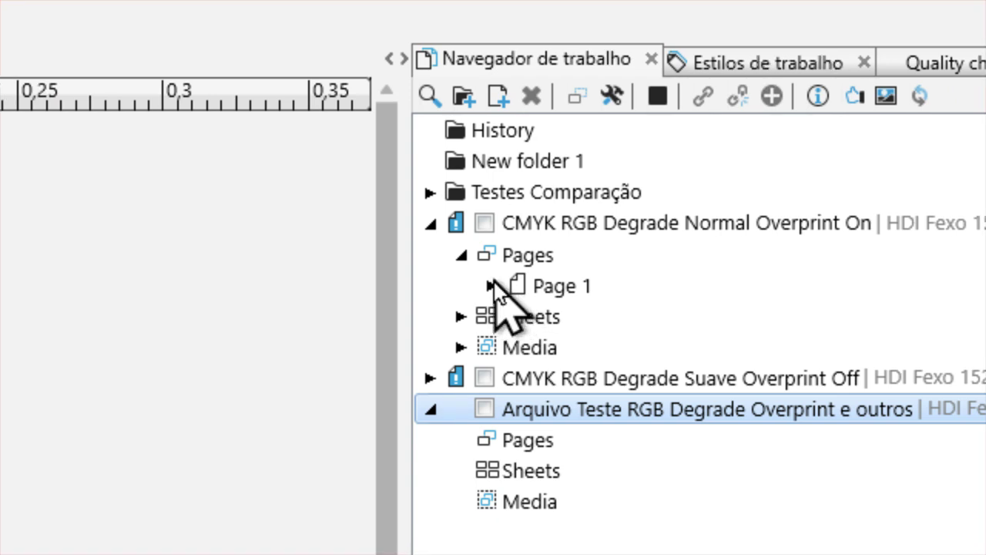
{"action": "left_click", "coordinate": [426, 282]}
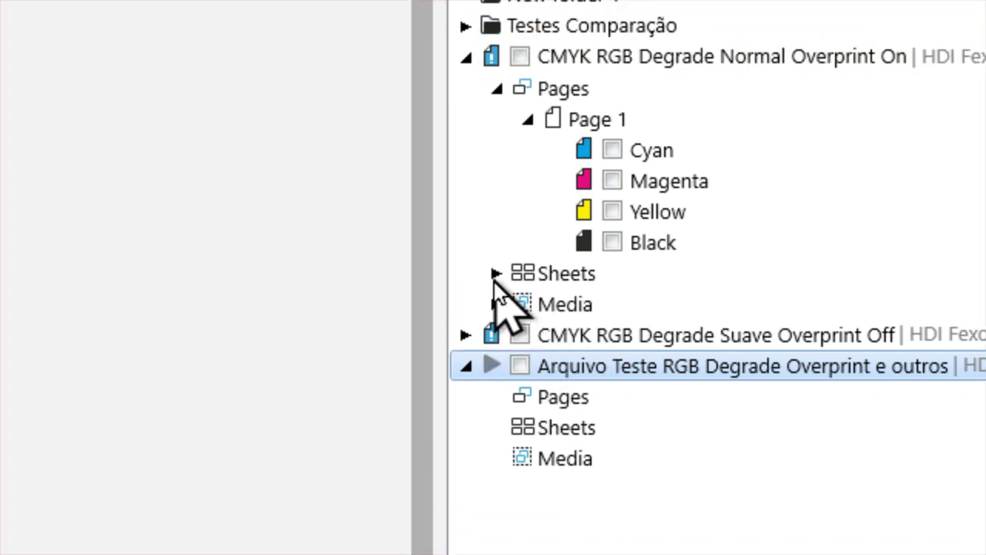
{"action": "left_click", "coordinate": [493, 279]}
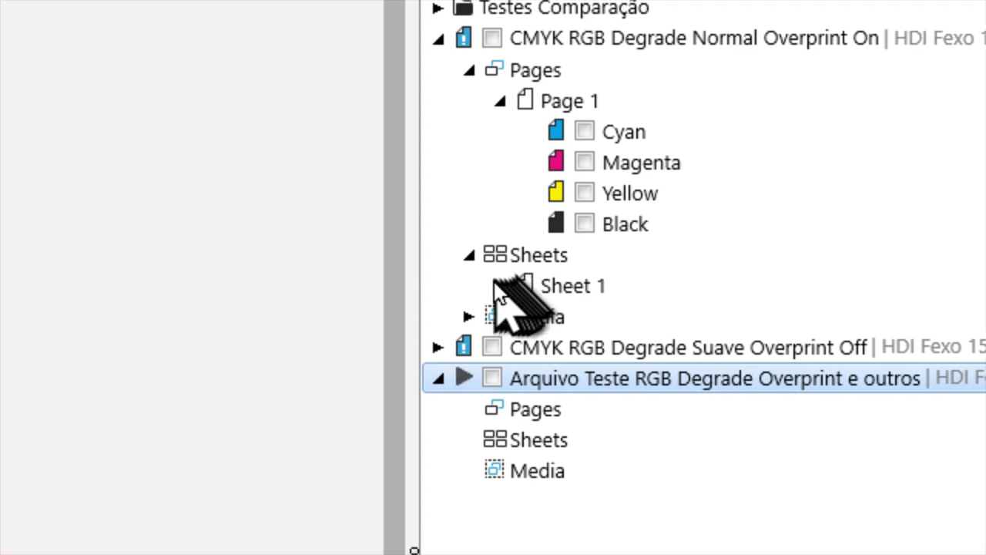
{"action": "left_click", "coordinate": [468, 295]}
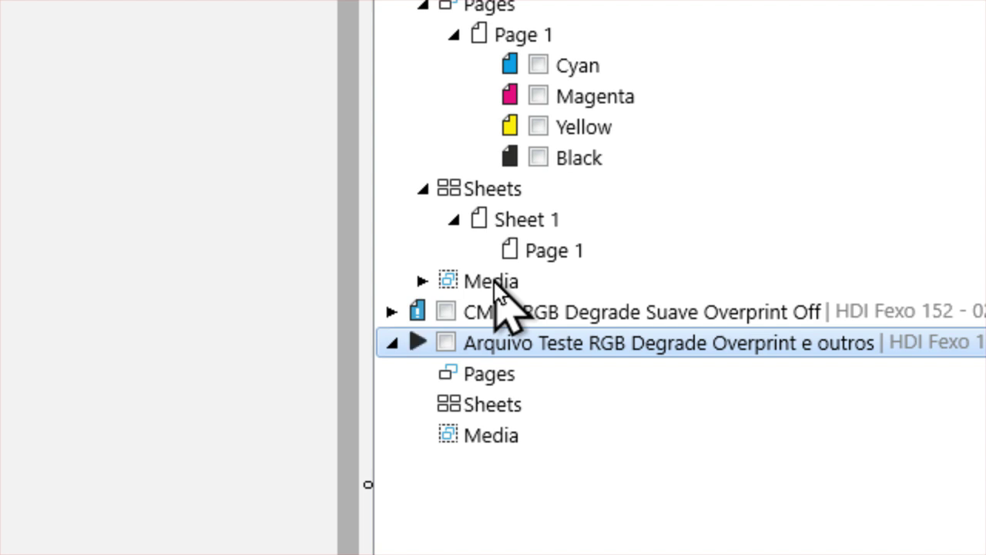
{"action": "left_click", "coordinate": [422, 281]}
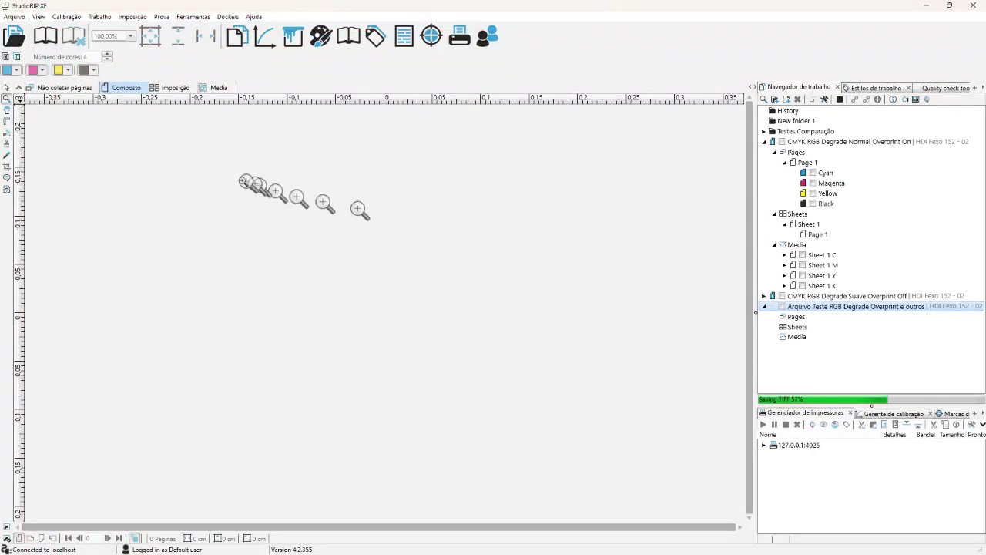
Step: Preview the CMYK RGB Degrade Normal Overprint On job, and select and deselect its page with the Arrow tool
{"action": "left_click", "coordinate": [834, 144]}
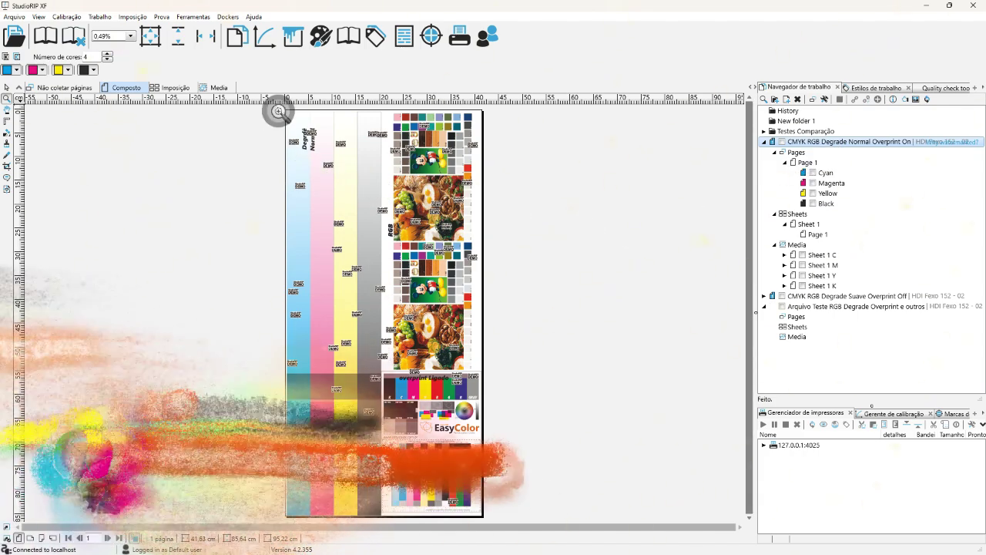
{"action": "left_click_drag", "start_coordinate": [278, 112], "coordinate": [377, 198]}
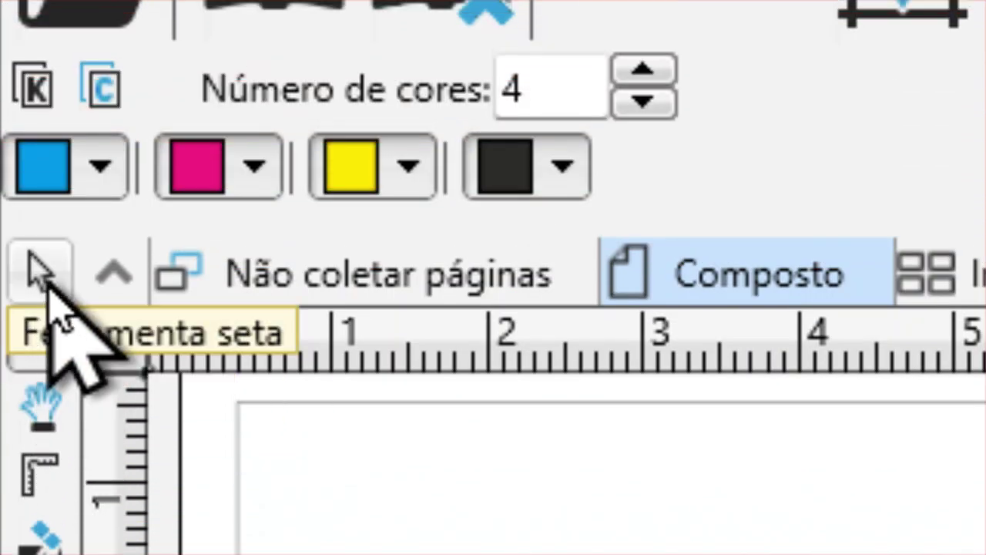
{"action": "left_click", "coordinate": [44, 275]}
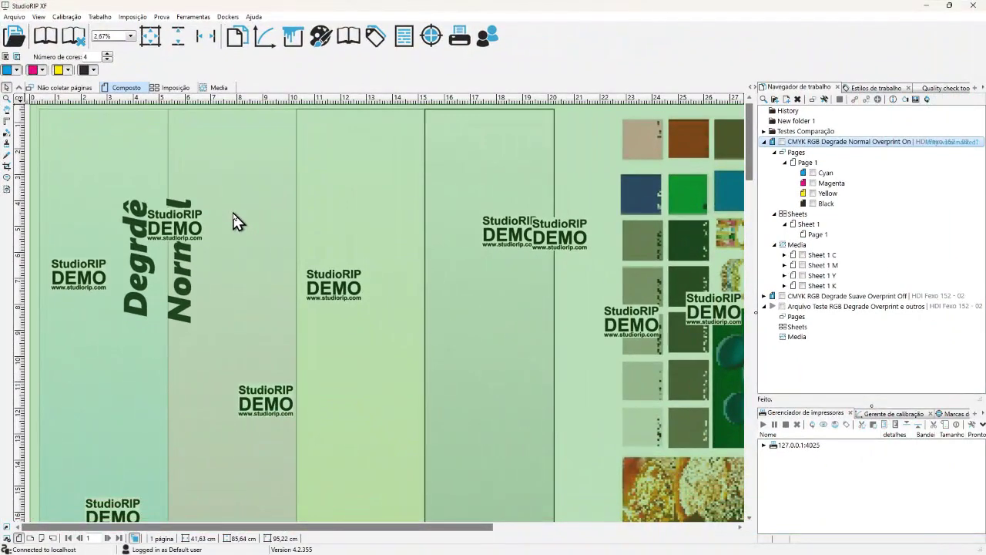
{"action": "left_click", "coordinate": [150, 35]}
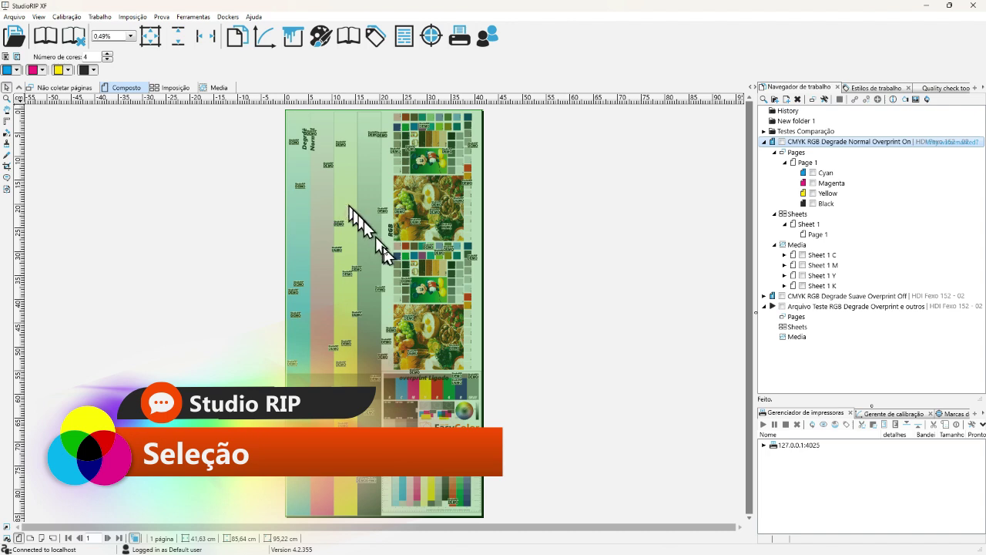
{"action": "left_click", "coordinate": [348, 159]}
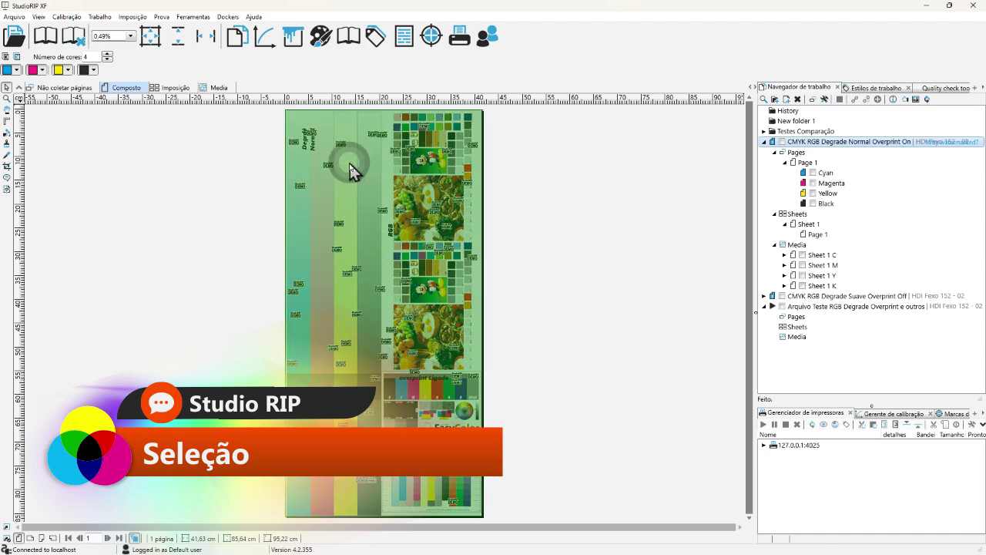
{"action": "left_click", "coordinate": [535, 209]}
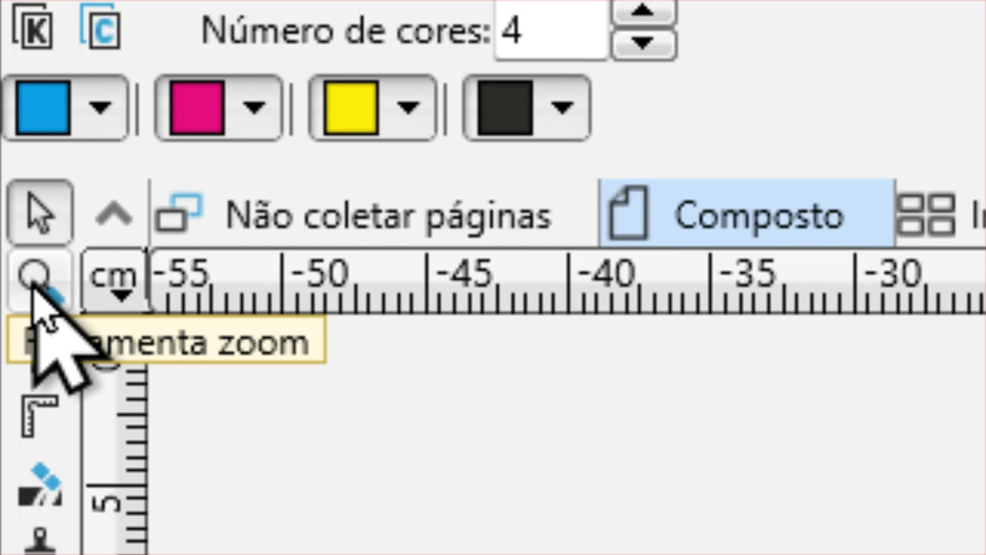
Step: Inspect the individual halftone dots in the black gradient strip with the Zoom tool, up to 1000% magnification
{"action": "left_click", "coordinate": [33, 275]}
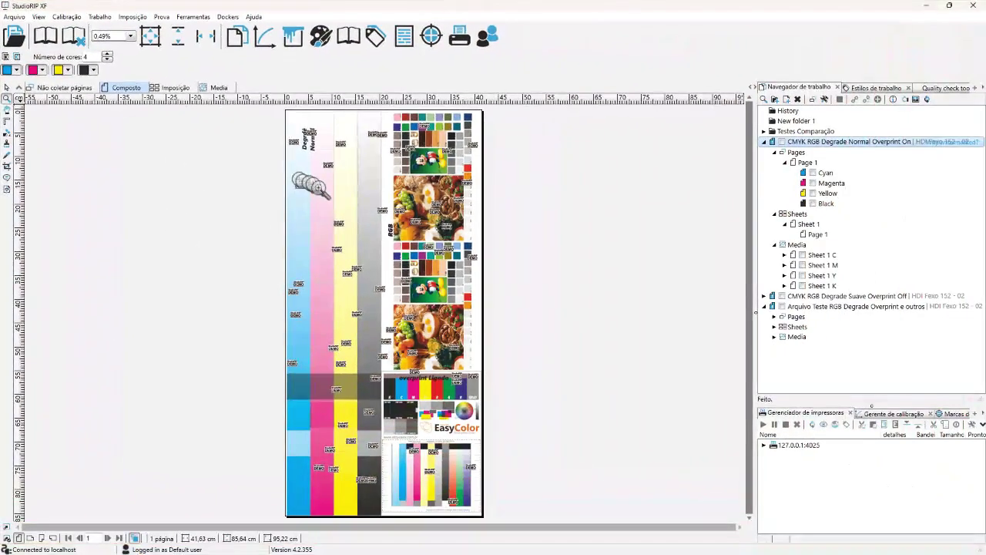
{"action": "left_click", "coordinate": [589, 306]}
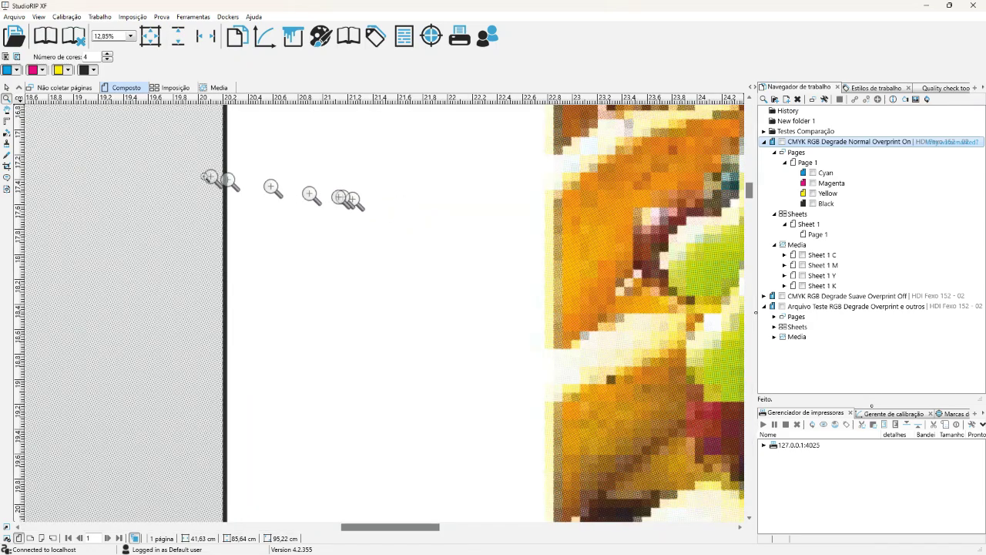
{"action": "left_click_drag", "start_coordinate": [91, 170], "coordinate": [221, 252]}
{"action": "left_click_drag", "start_coordinate": [139, 189], "coordinate": [342, 333]}
{"action": "left_click_drag", "start_coordinate": [220, 204], "coordinate": [502, 427]}
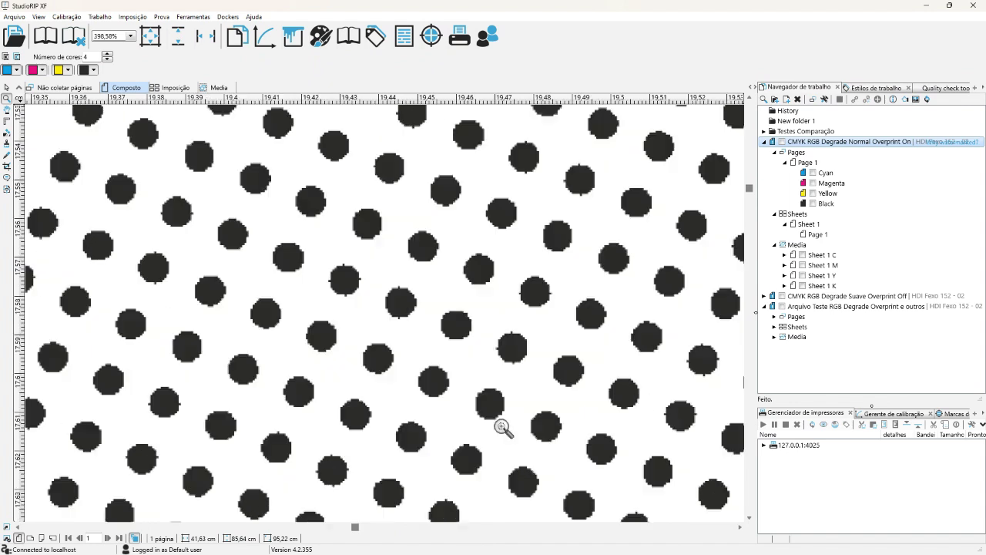
{"action": "left_click_drag", "start_coordinate": [275, 238], "coordinate": [459, 409]}
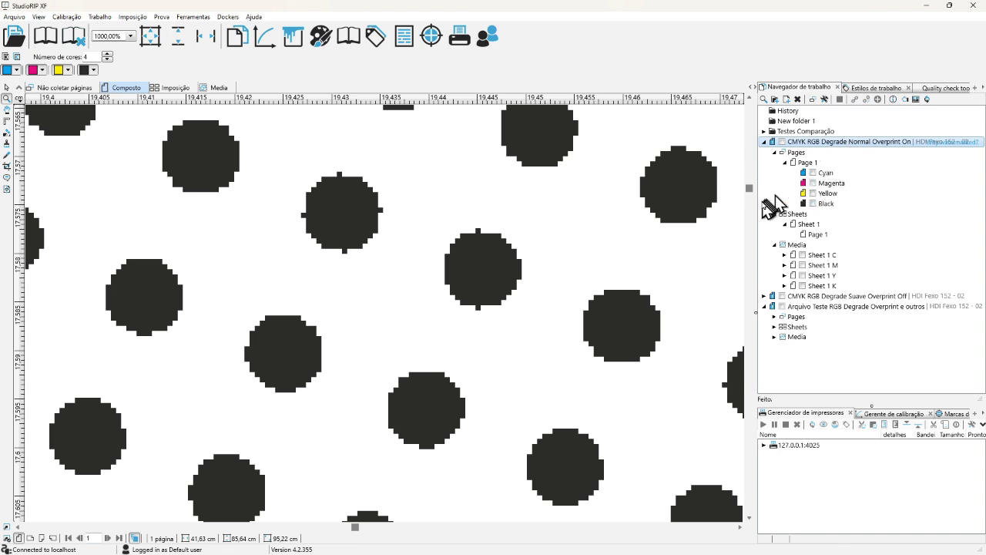
Step: View the whole Cyan plate of Page 1 and add the Magenta plate to the display
{"action": "left_click", "coordinate": [812, 173]}
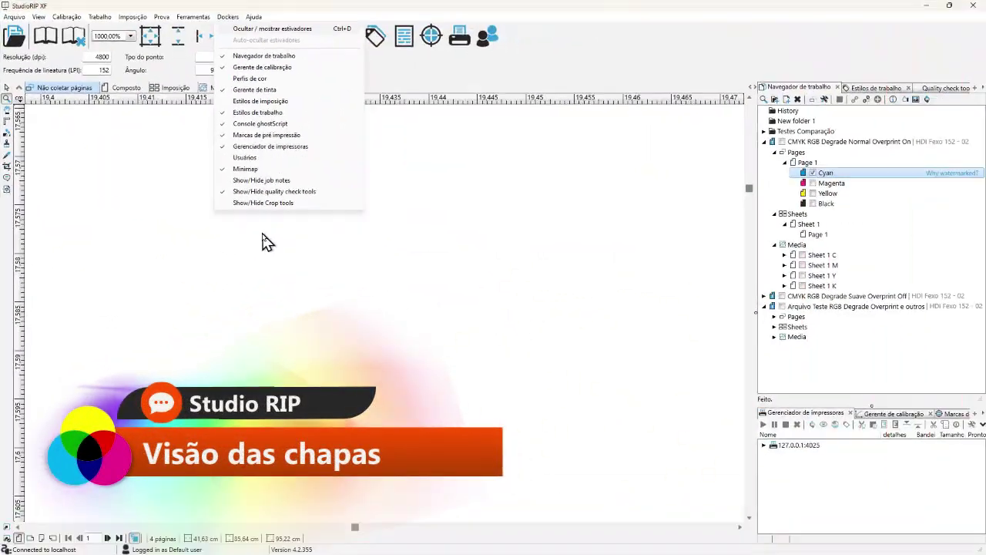
{"action": "left_click", "coordinate": [262, 241]}
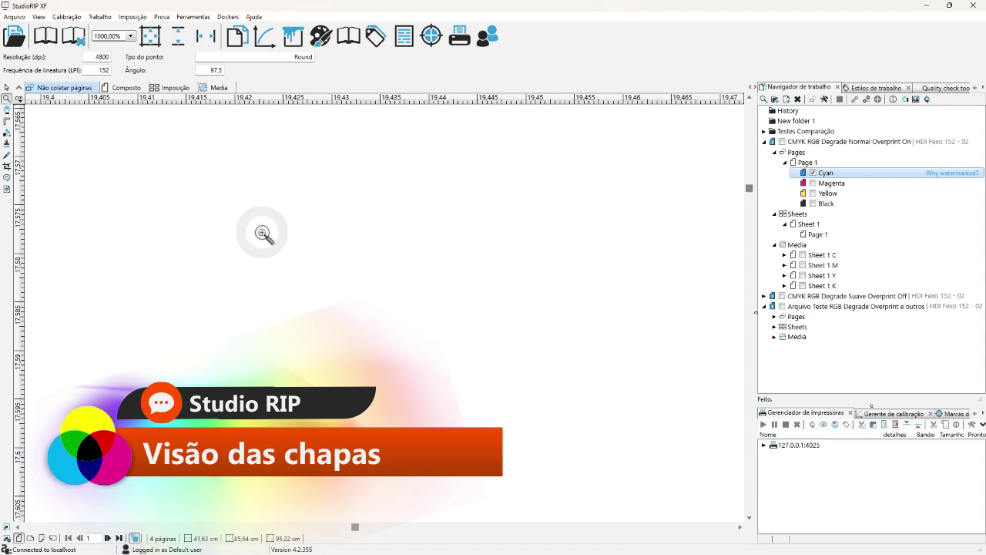
{"action": "left_click", "coordinate": [149, 37]}
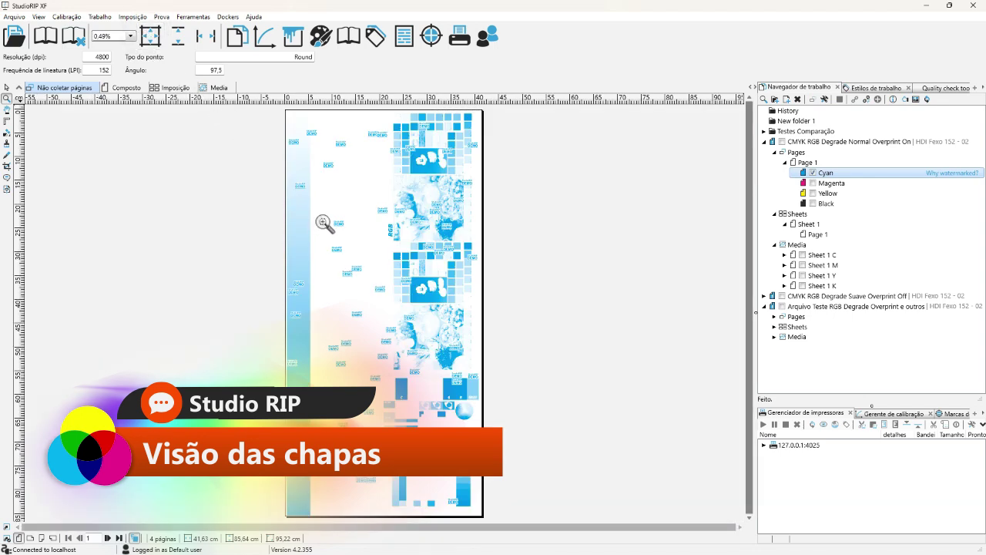
{"action": "left_click", "coordinate": [814, 184]}
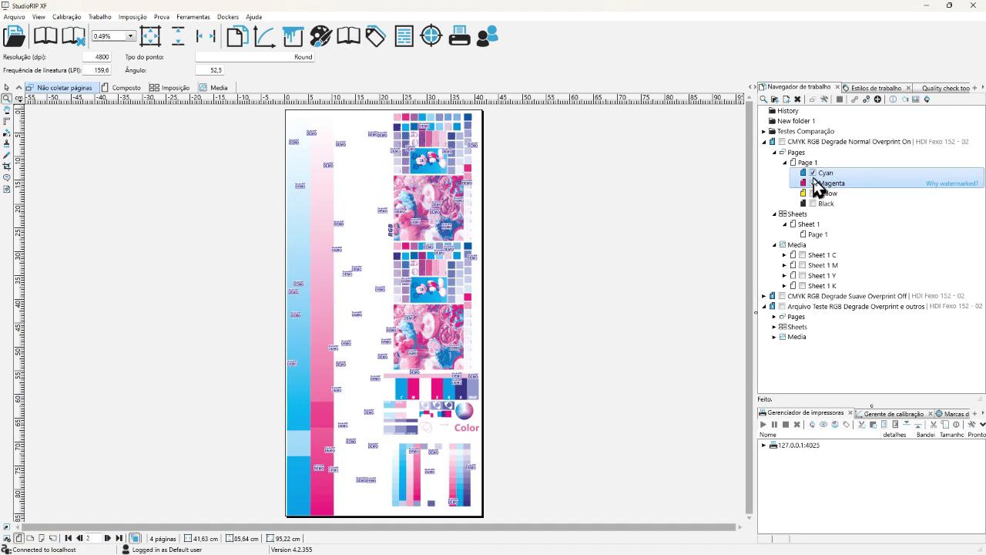
Step: View the Magenta, Yellow and Black plates of Page 1 one at a time, ending with only Black displayed
{"action": "left_click", "coordinate": [813, 174]}
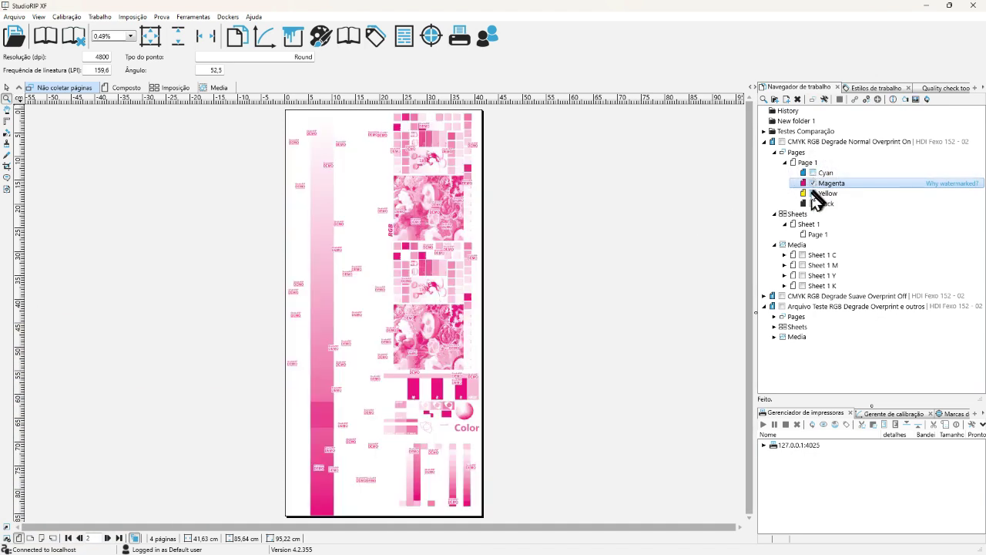
{"action": "left_click", "coordinate": [813, 193]}
{"action": "left_click", "coordinate": [813, 184]}
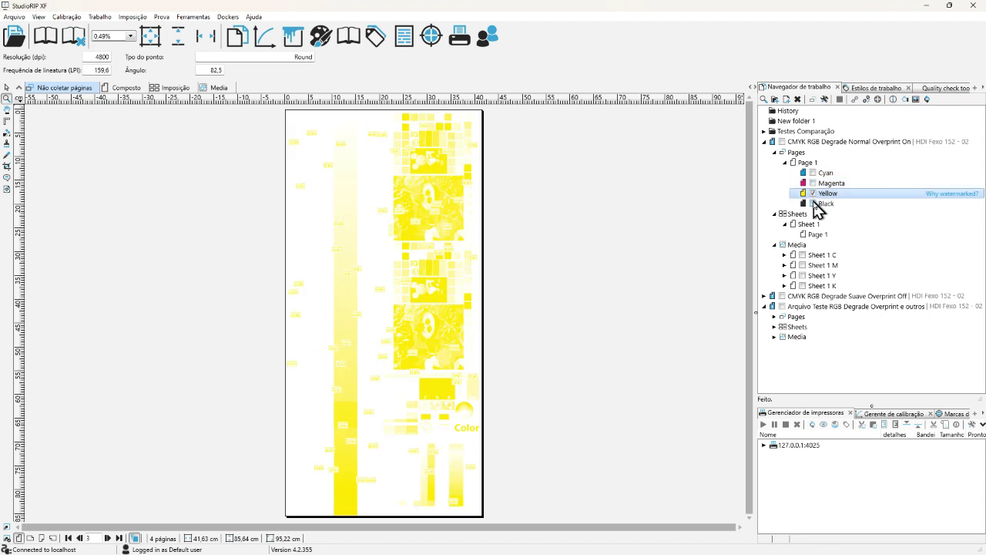
{"action": "left_click", "coordinate": [813, 204]}
{"action": "left_click", "coordinate": [813, 193]}
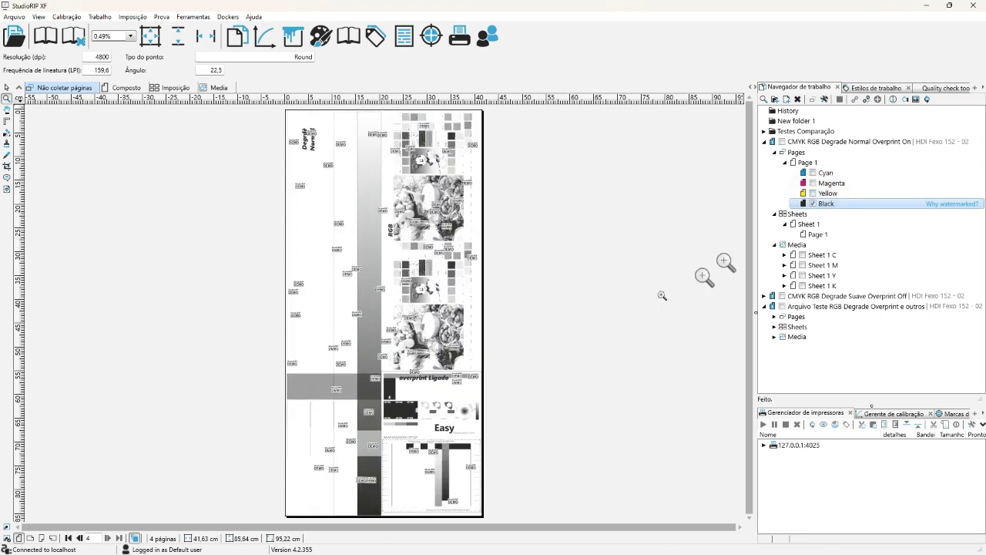
Step: Magnify the black gradient strip on the Black plate to about 200% to examine its halftone dots
{"action": "left_click_drag", "start_coordinate": [367, 345], "coordinate": [413, 356]}
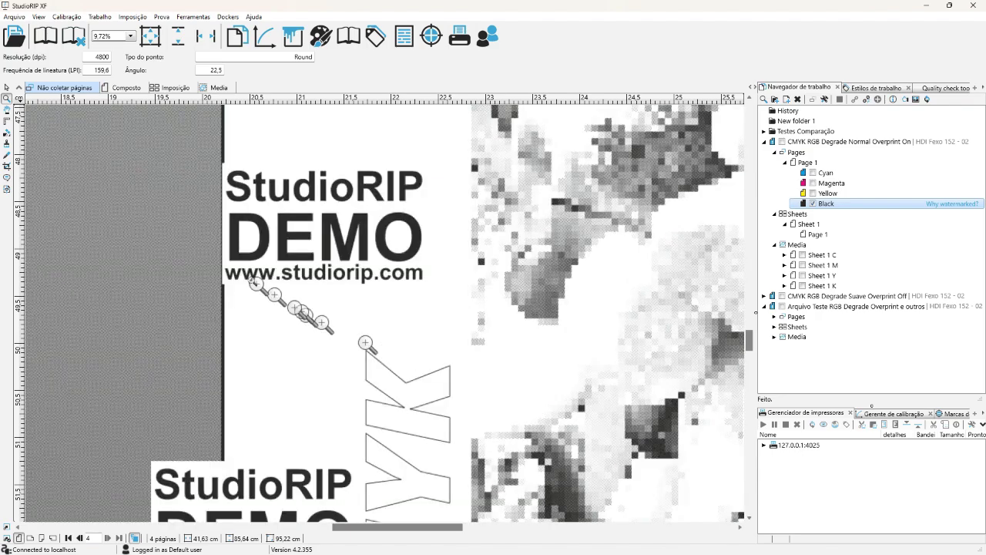
{"action": "left_click_drag", "start_coordinate": [135, 218], "coordinate": [400, 412]}
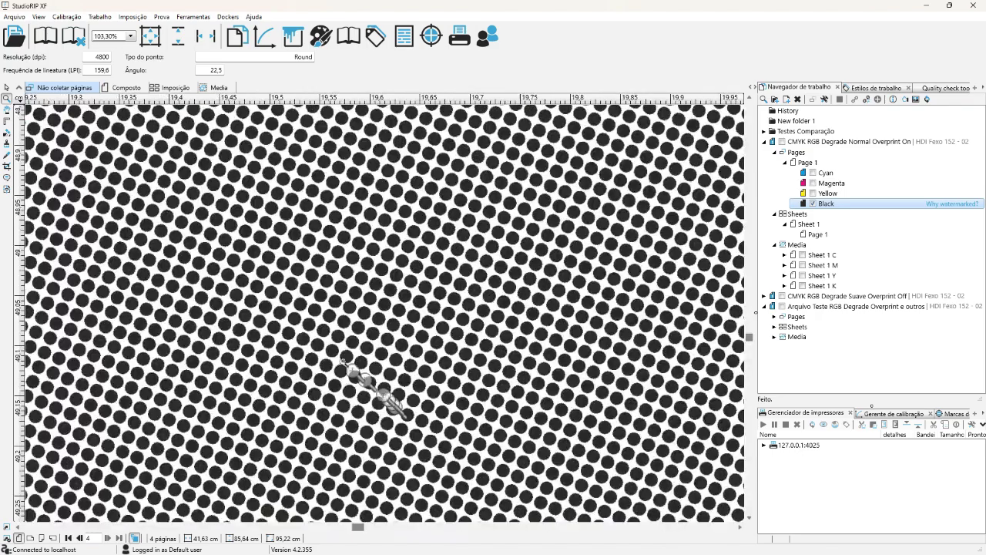
{"action": "left_click_drag", "start_coordinate": [188, 193], "coordinate": [439, 401]}
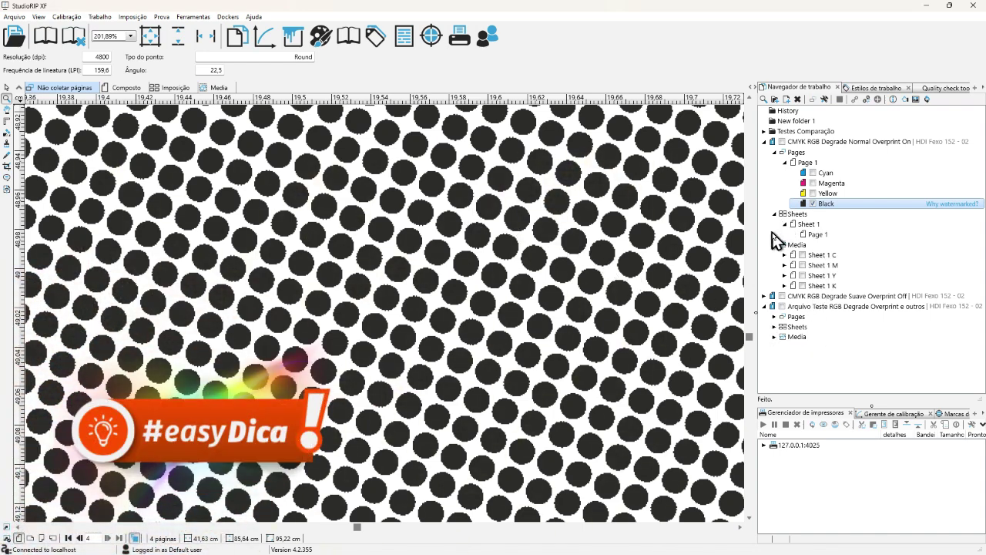
Step: Compare the magnified Black plates of CMYK RGB Degrade Suave Overprint Off and CMYK RGB Degrade Normal Overprint On
{"action": "left_click", "coordinate": [822, 298]}
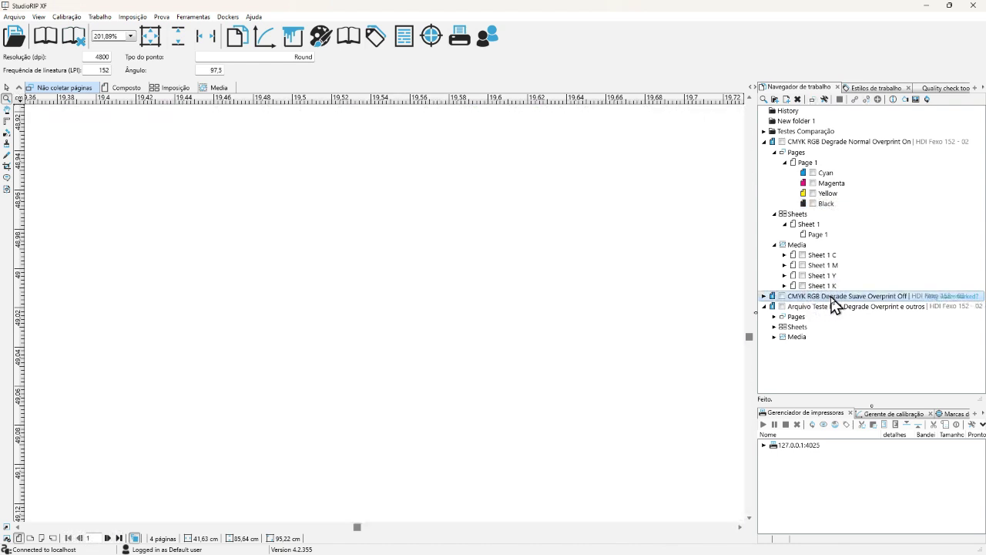
{"action": "left_click", "coordinate": [764, 297]}
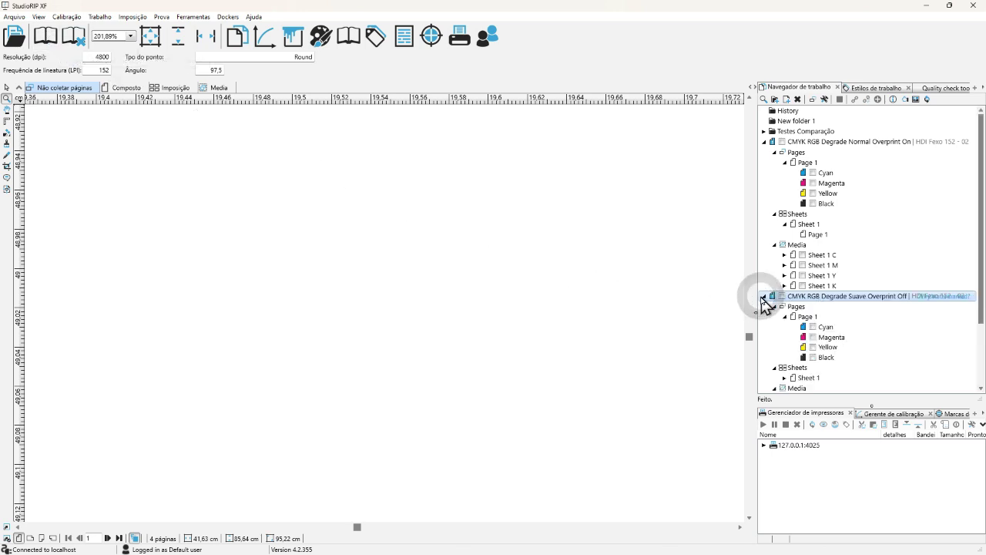
{"action": "left_click", "coordinate": [813, 357]}
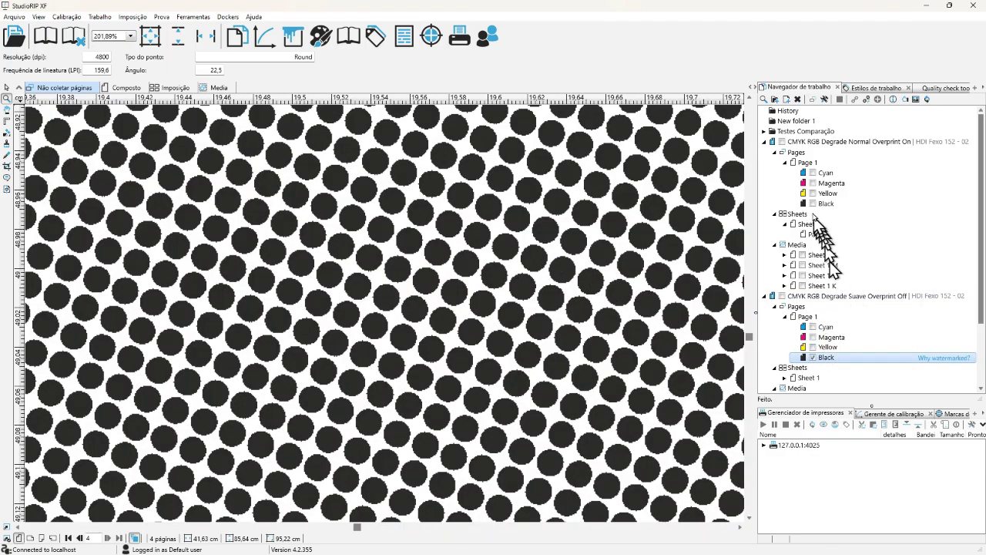
{"action": "left_click", "coordinate": [833, 143]}
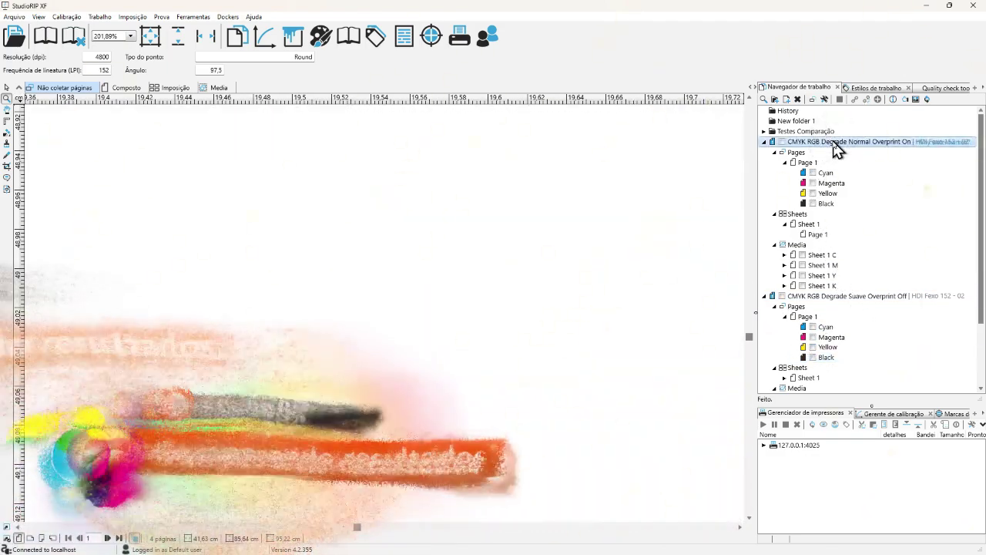
{"action": "left_click", "coordinate": [829, 203]}
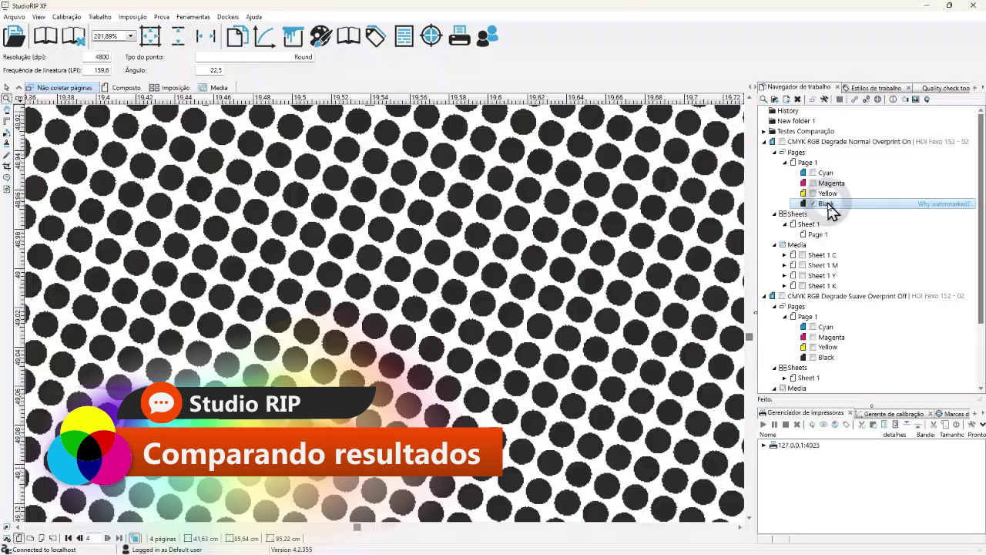
{"action": "left_click", "coordinate": [814, 359]}
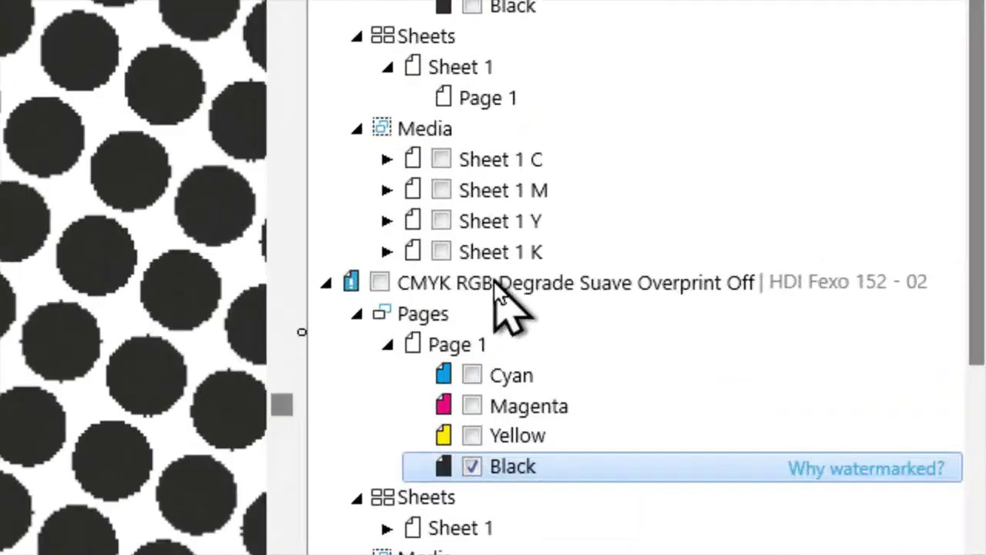
Step: Open the job style of CMYK RGB Degrade Suave Overprint Off at its Triagem settings and select the default screening type
{"action": "left_click", "coordinate": [496, 282]}
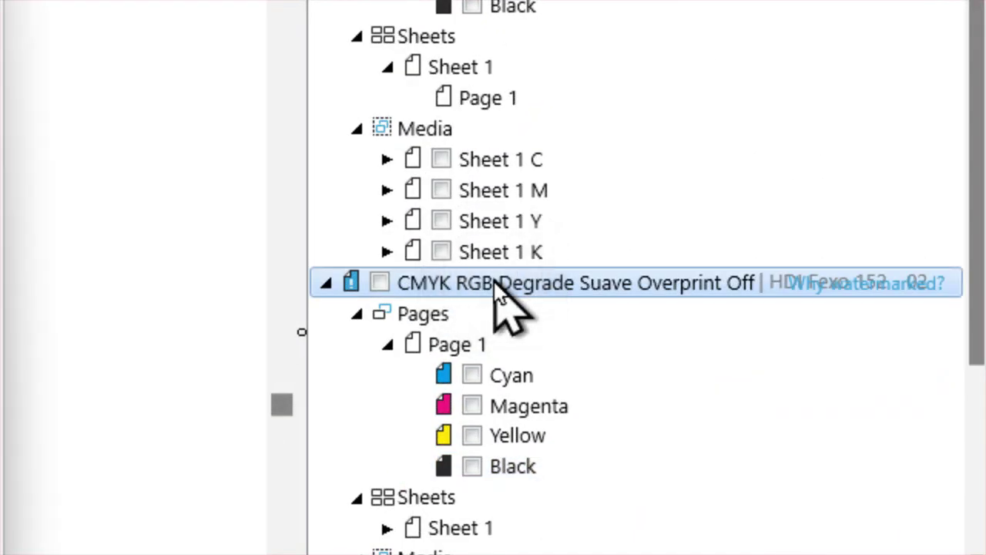
{"action": "double_click", "coordinate": [496, 282]}
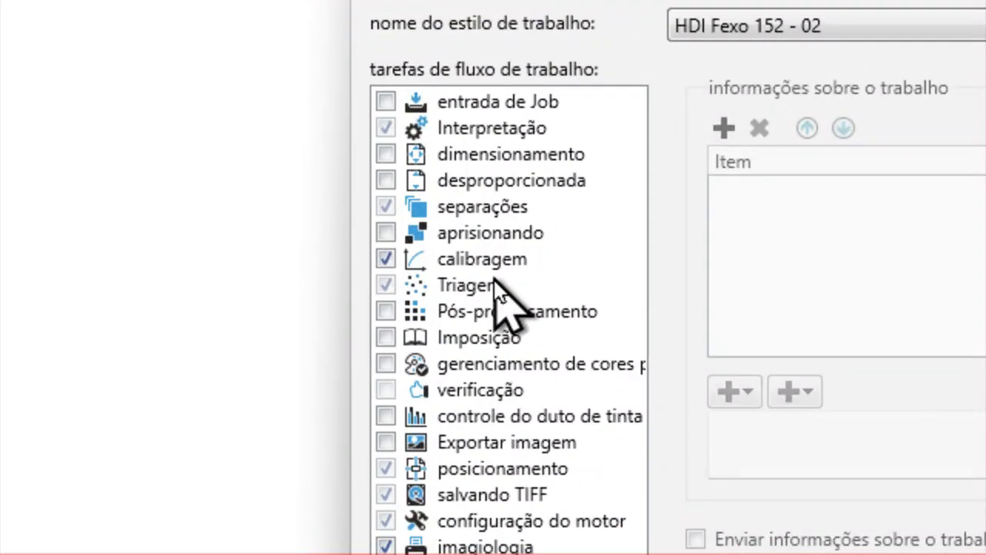
{"action": "left_click", "coordinate": [296, 268]}
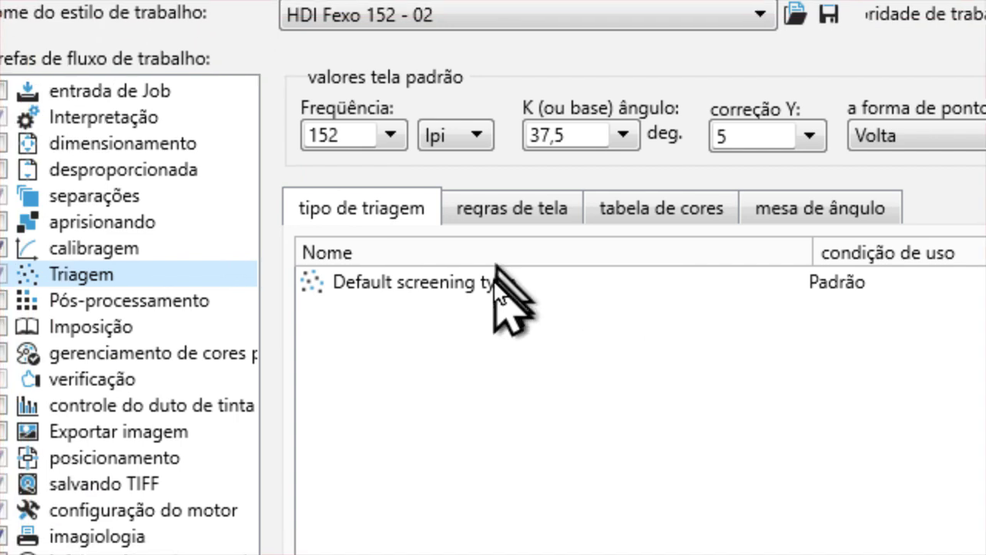
{"action": "left_click", "coordinate": [343, 252]}
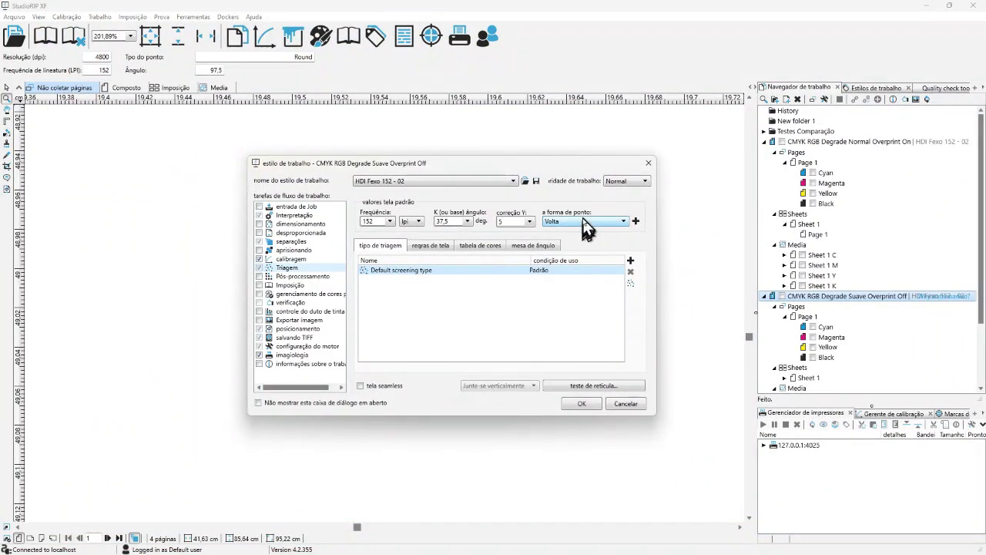
Step: Set the dot shape to Diamante and preview its halftone at tones of about 32% and 54%
{"action": "left_click", "coordinate": [583, 221]}
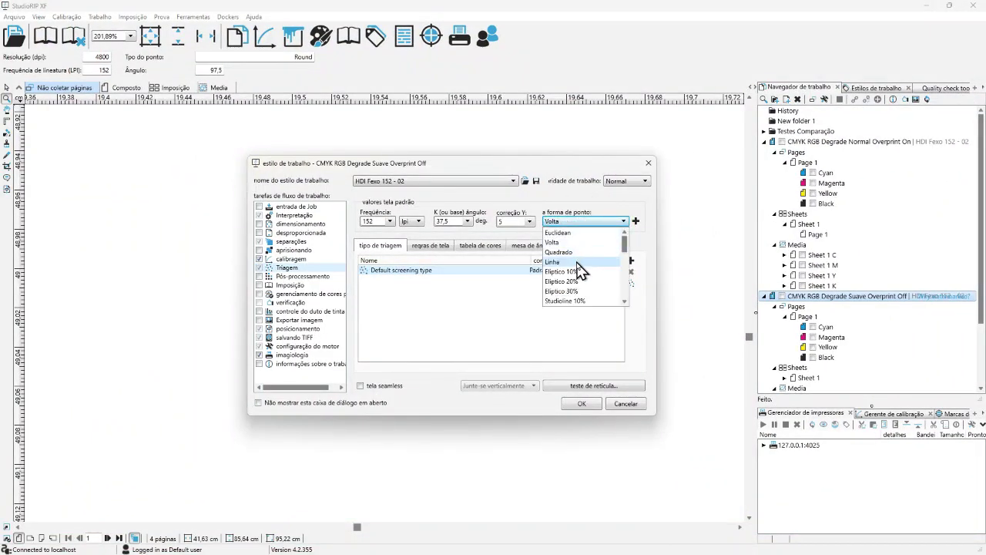
{"action": "scroll", "coordinate": [586, 292], "scroll_direction": "down", "scroll_amount": 2}
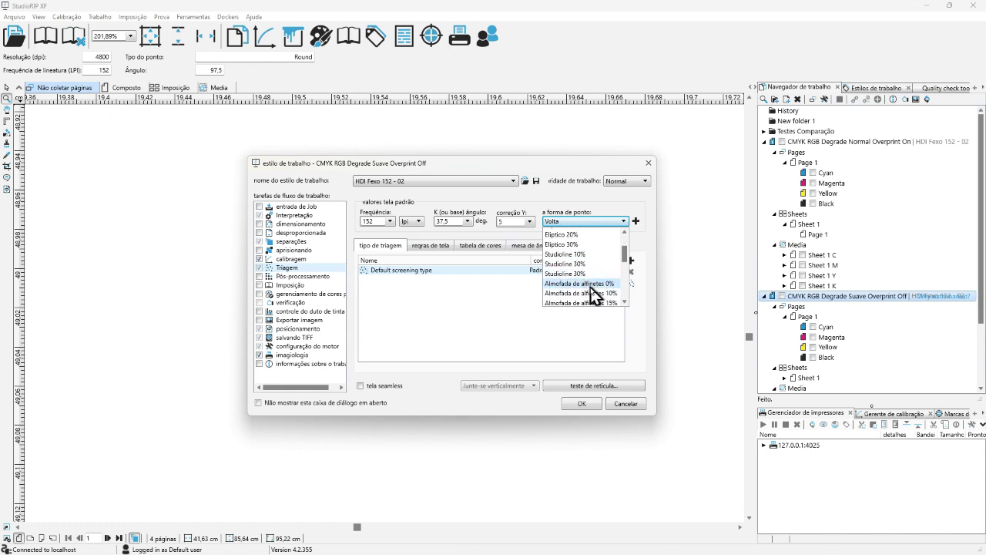
{"action": "scroll", "coordinate": [587, 285], "scroll_direction": "down", "scroll_amount": 3}
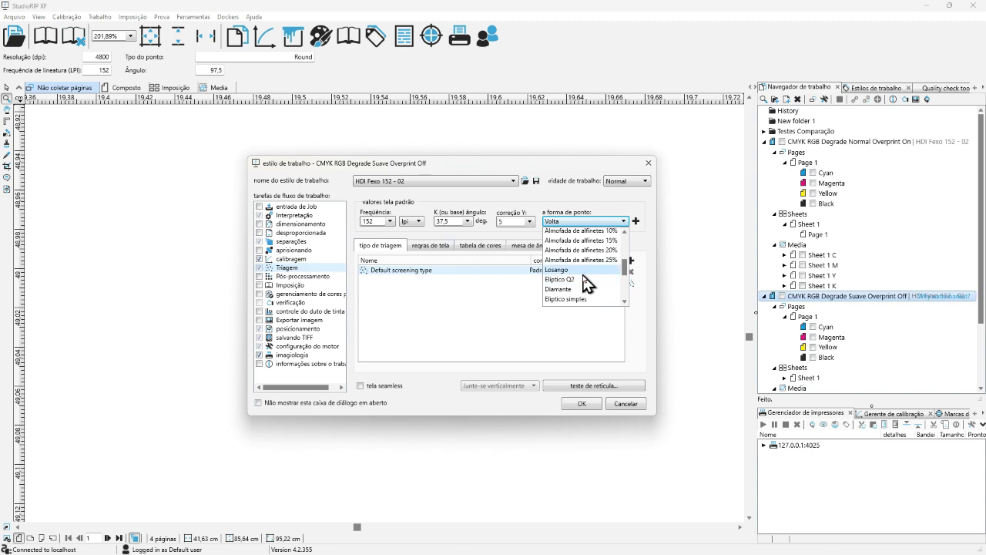
{"action": "left_click", "coordinate": [587, 290]}
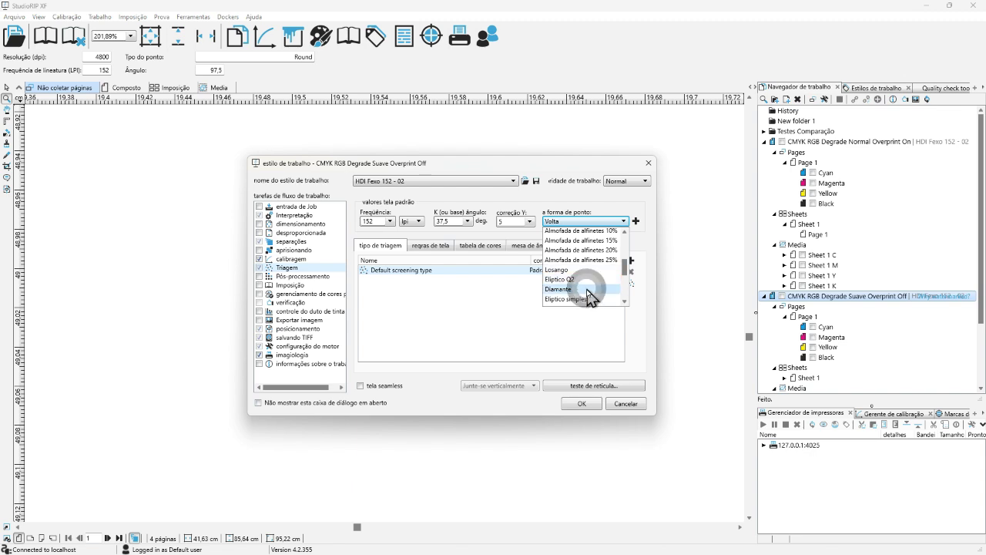
{"action": "left_click", "coordinate": [586, 386]}
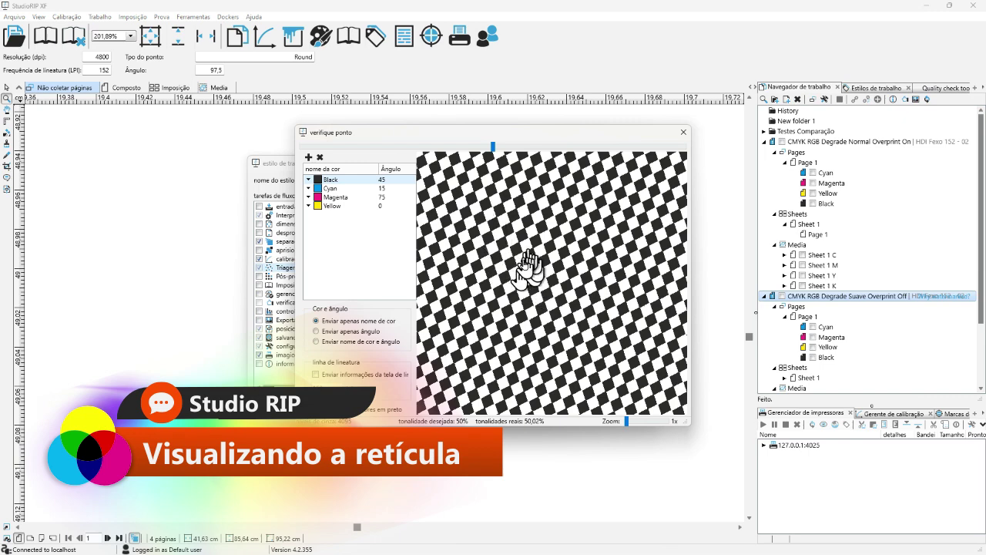
{"action": "left_click", "coordinate": [513, 132]}
{"action": "mouse_move", "coordinate": [514, 134]}
{"action": "left_mouse_down"}
{"action": "mouse_move", "coordinate": [463, 151]}
{"action": "mouse_move", "coordinate": [558, 171]}
{"action": "mouse_move", "coordinate": [579, 162]}
{"action": "mouse_move", "coordinate": [480, 147]}
{"action": "mouse_move", "coordinate": [400, 151]}
{"action": "mouse_move", "coordinate": [388, 429]}
{"action": "left_mouse_up"}
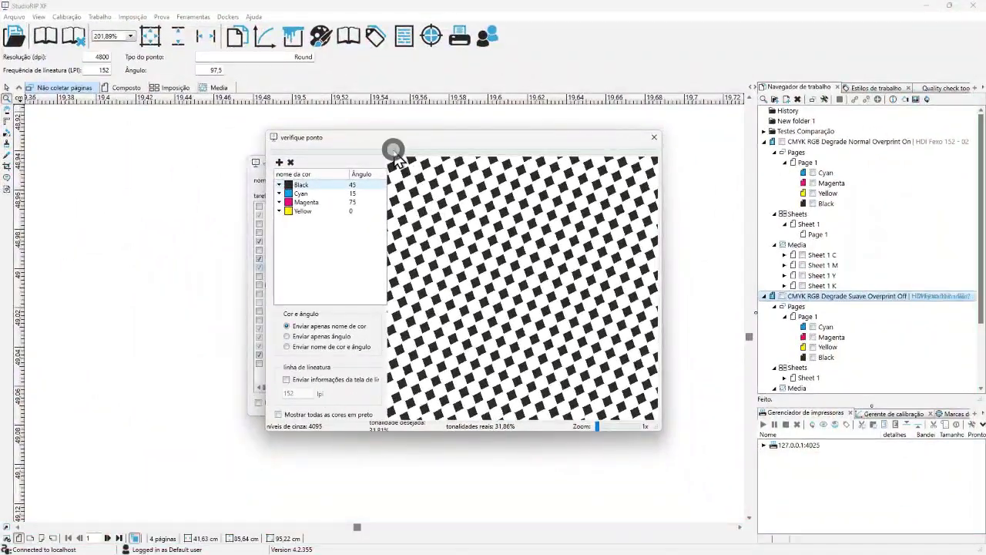
{"action": "left_click_drag", "start_coordinate": [394, 152], "coordinate": [476, 152]}
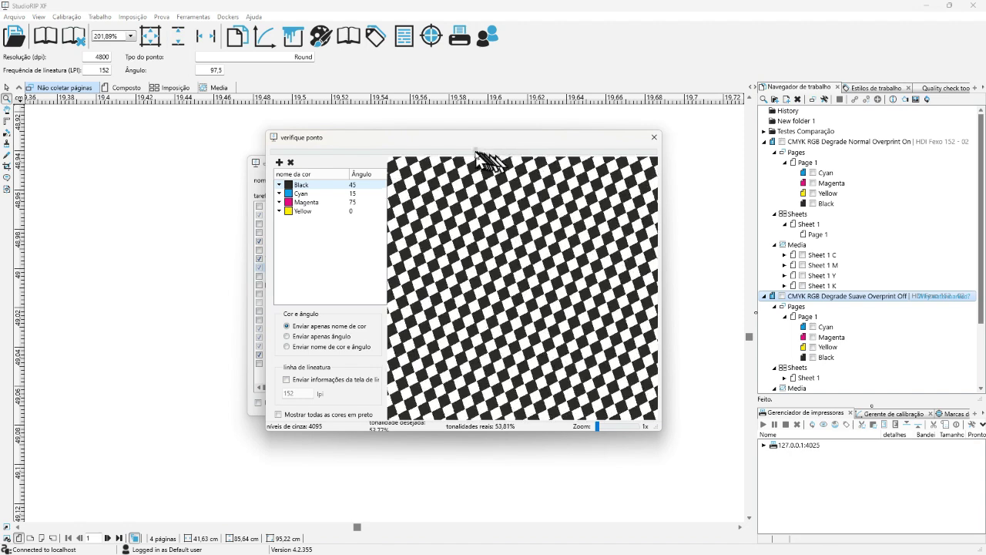
{"action": "left_click", "coordinate": [654, 138]}
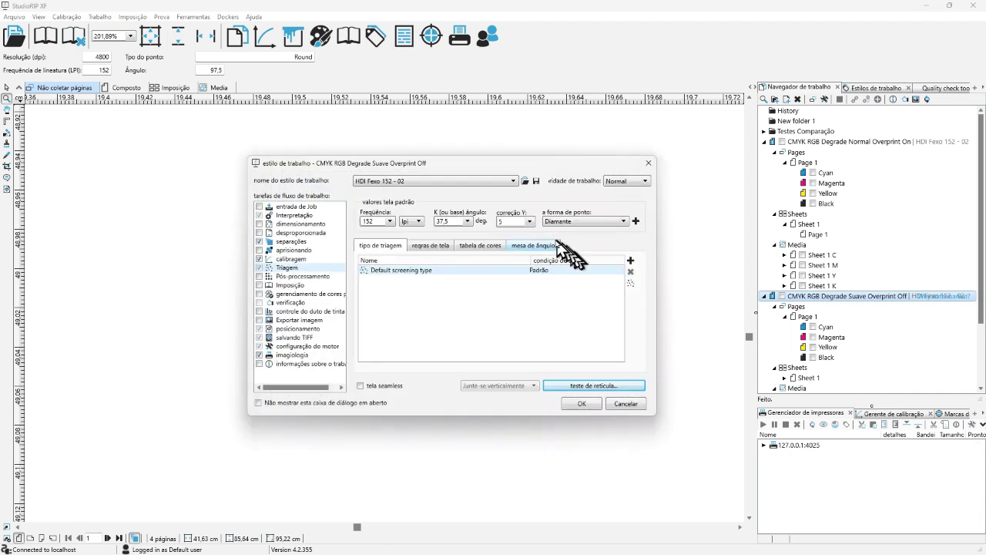
Step: Set the dot shape to Rodada invertida and preview its halftone up to a tone of about 86%
{"action": "left_click", "coordinate": [574, 221]}
{"action": "scroll", "coordinate": [590, 282], "scroll_direction": "down", "scroll_amount": 5}
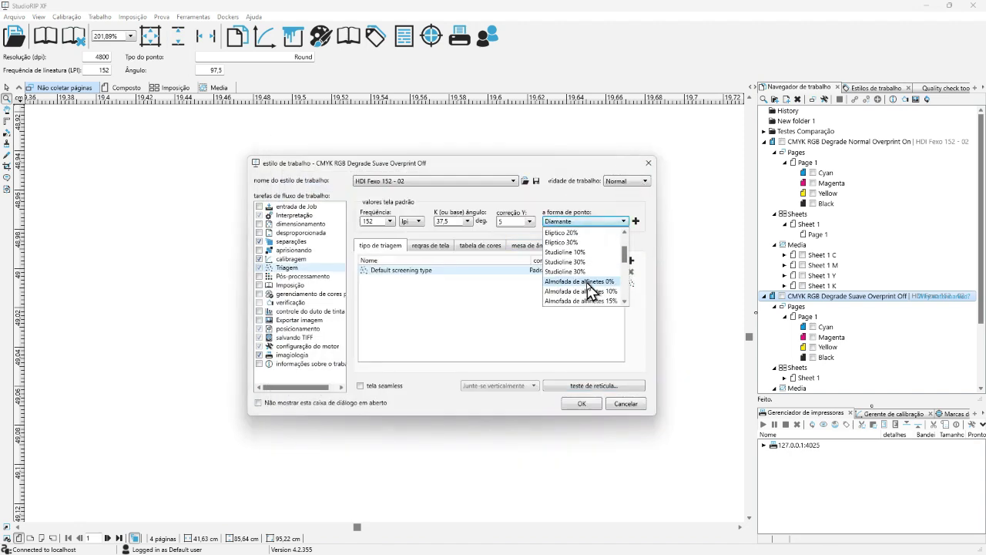
{"action": "scroll", "coordinate": [587, 285], "scroll_direction": "down", "scroll_amount": 3}
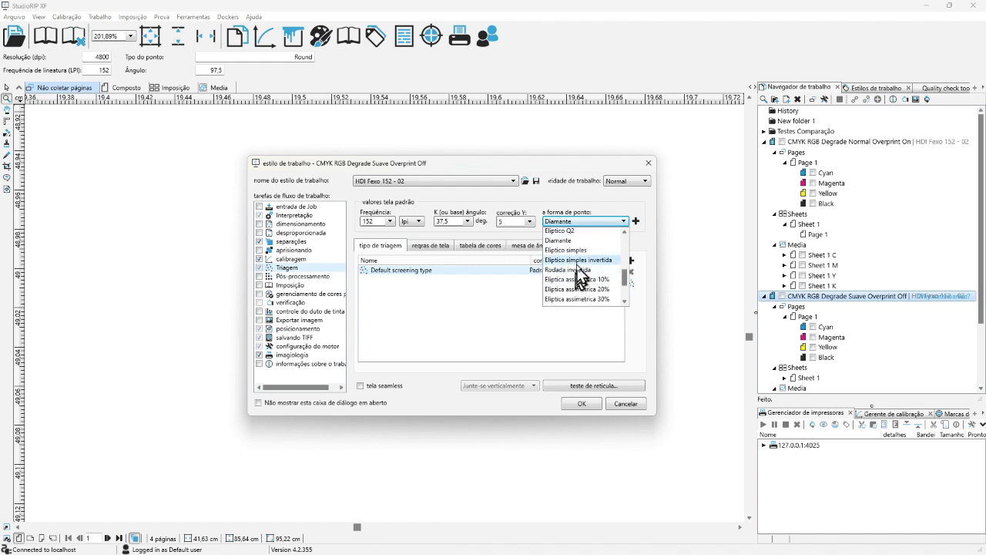
{"action": "left_click", "coordinate": [575, 270]}
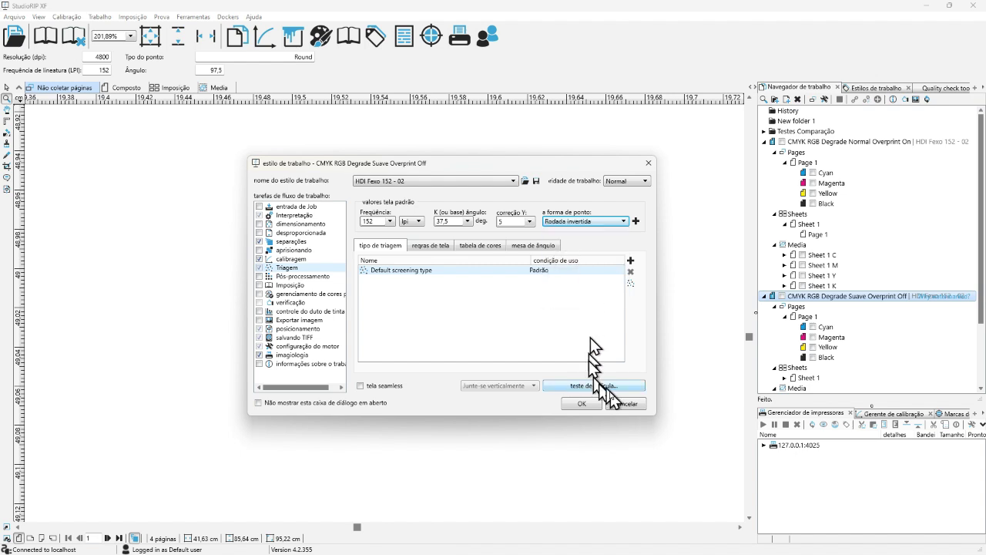
{"action": "left_click", "coordinate": [606, 385]}
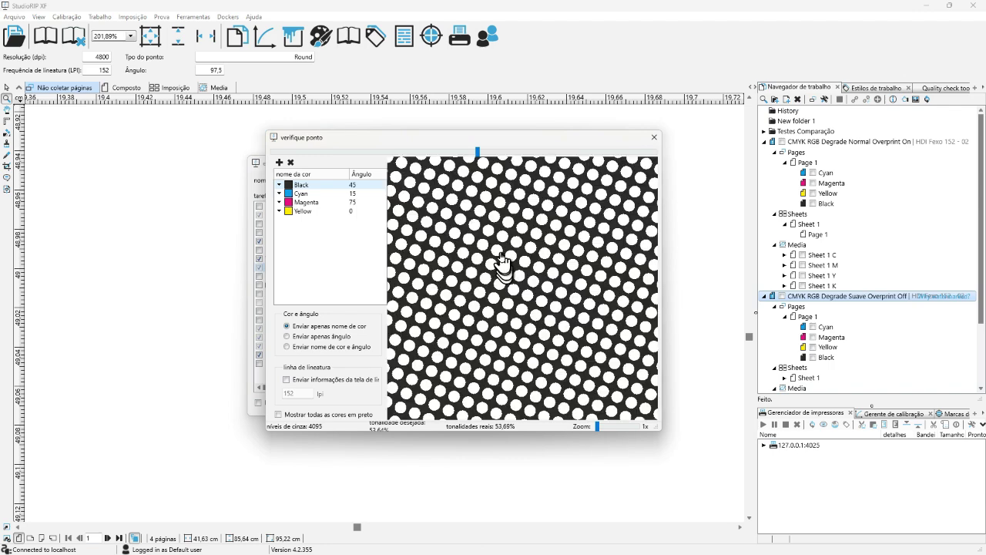
{"action": "left_click_drag", "start_coordinate": [475, 153], "coordinate": [599, 185]}
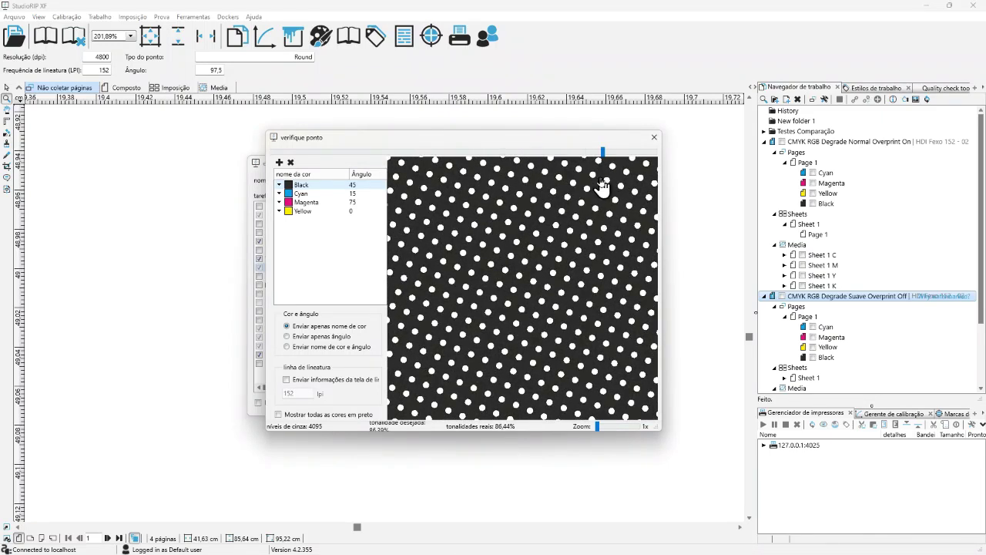
{"action": "left_click", "coordinate": [653, 138]}
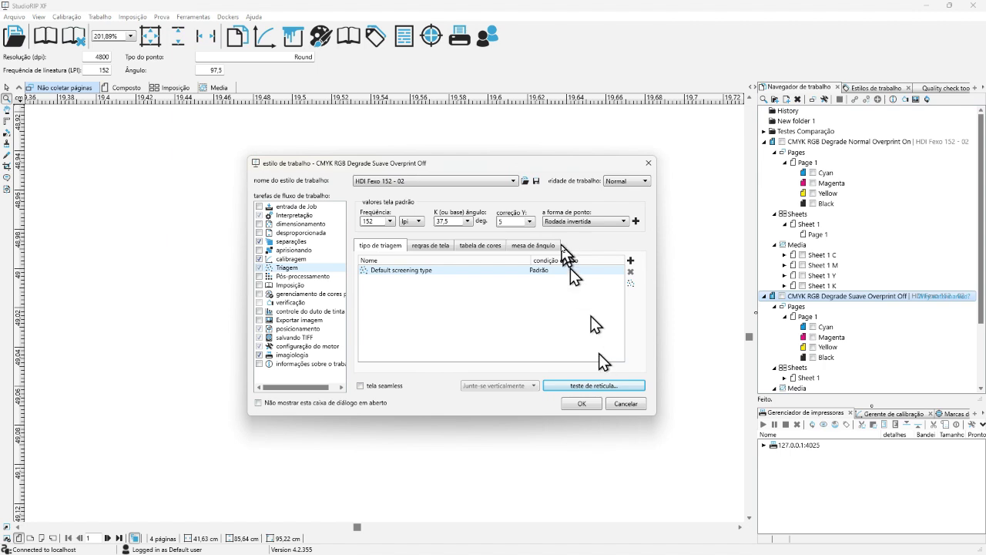
Step: Set the dot shape to Linha and preview the Black halftone at tones of about 86%, 39% and 42%
{"action": "left_click", "coordinate": [576, 223]}
{"action": "scroll", "coordinate": [570, 266], "scroll_direction": "down", "scroll_amount": 5}
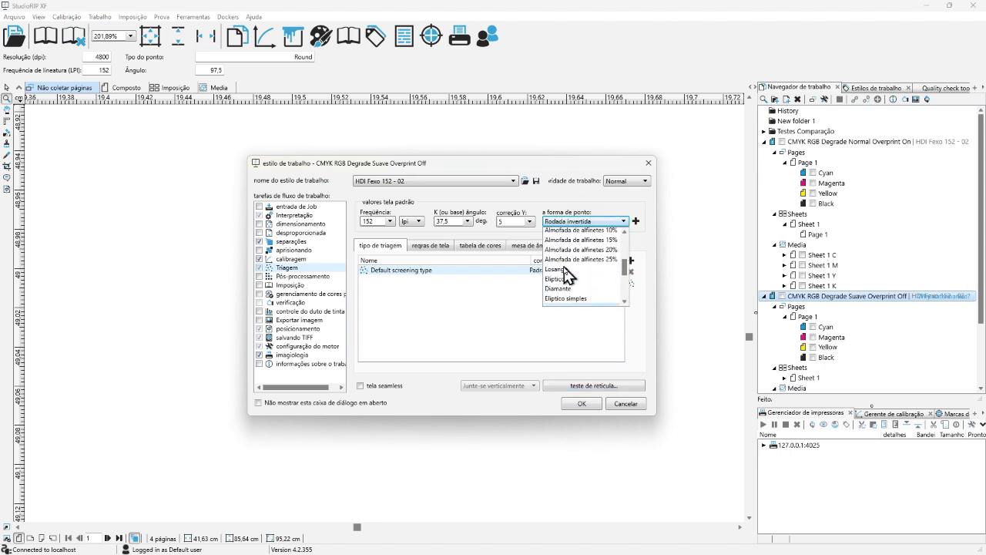
{"action": "scroll", "coordinate": [569, 276], "scroll_direction": "up", "scroll_amount": 1}
{"action": "left_click", "coordinate": [579, 262]}
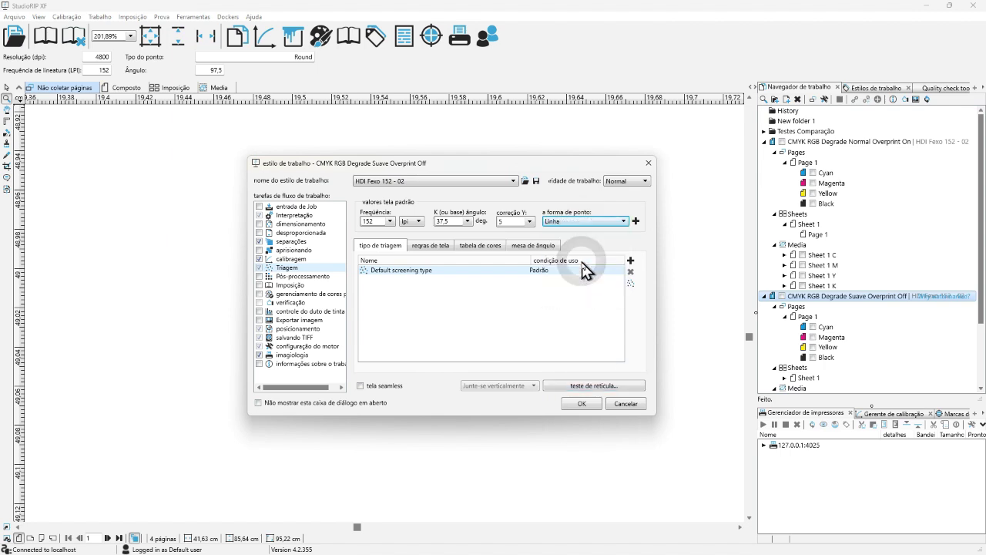
{"action": "left_click", "coordinate": [593, 386]}
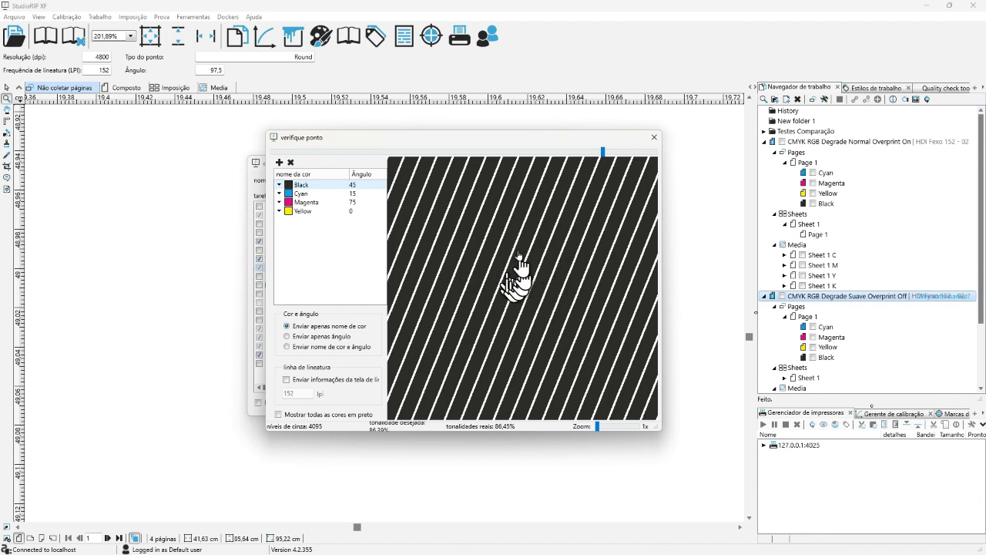
{"action": "left_click", "coordinate": [436, 149]}
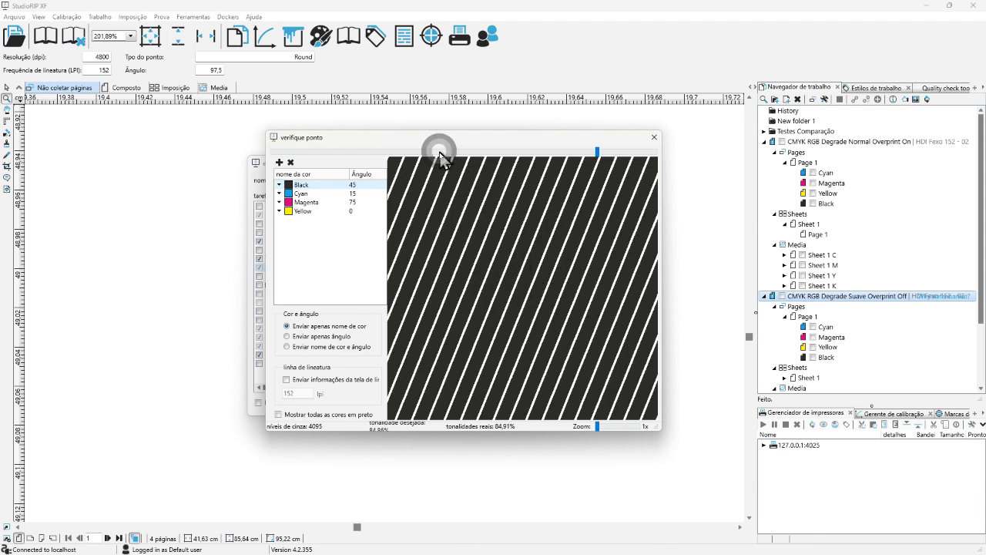
{"action": "left_click", "coordinate": [400, 152]}
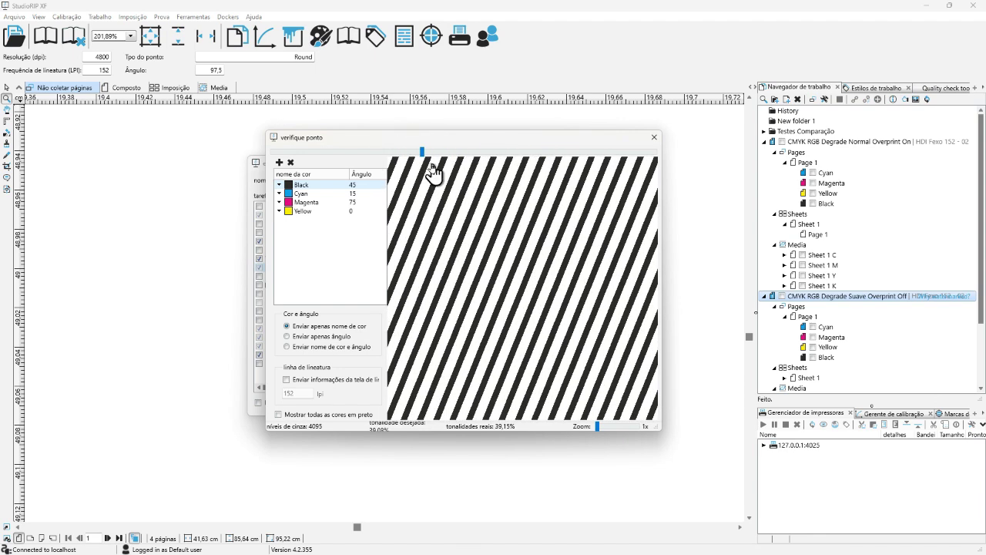
{"action": "left_click", "coordinate": [425, 154]}
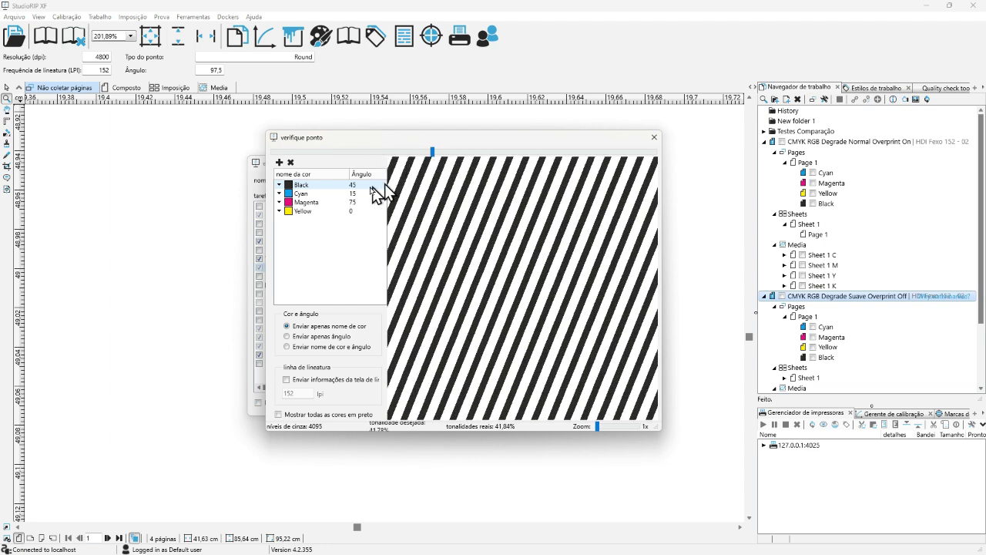
Step: Preview the Cyan line halftone at a tone of about 60% and close the dot check
{"action": "left_click", "coordinate": [310, 194]}
{"action": "left_click_drag", "start_coordinate": [434, 154], "coordinate": [492, 165]}
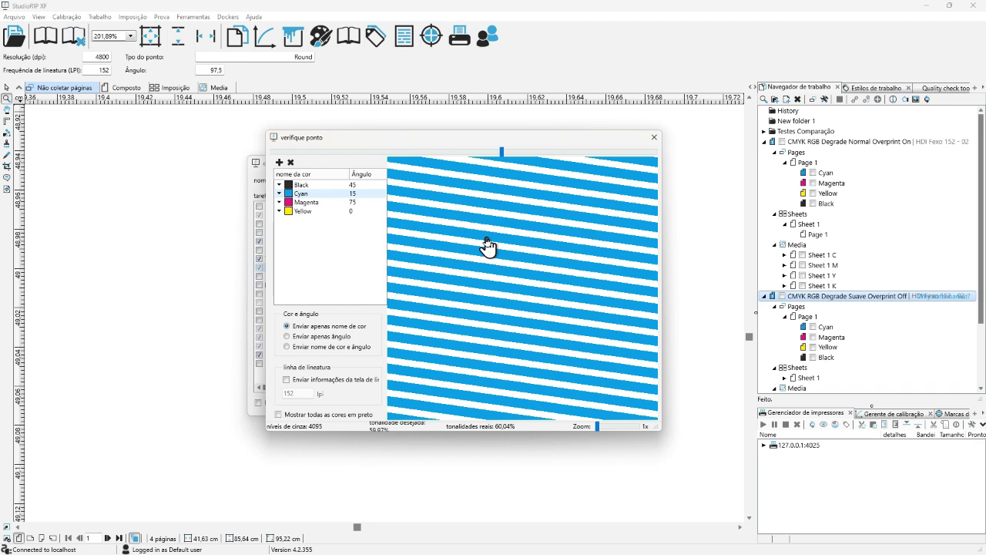
{"action": "left_click", "coordinate": [655, 139]}
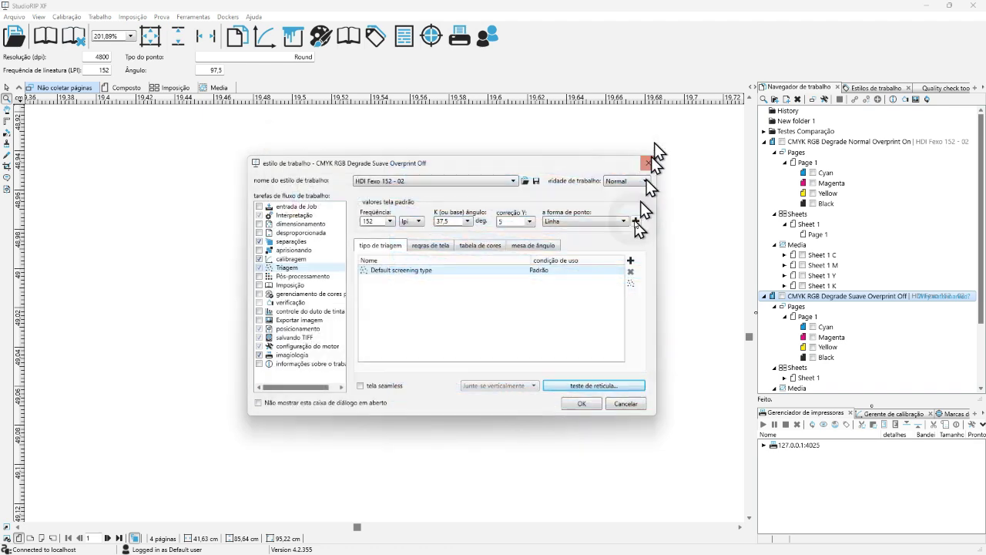
Step: Set the dot shape to Euclidean and preview the Black halftone at a tone of about 52%
{"action": "left_click", "coordinate": [604, 226]}
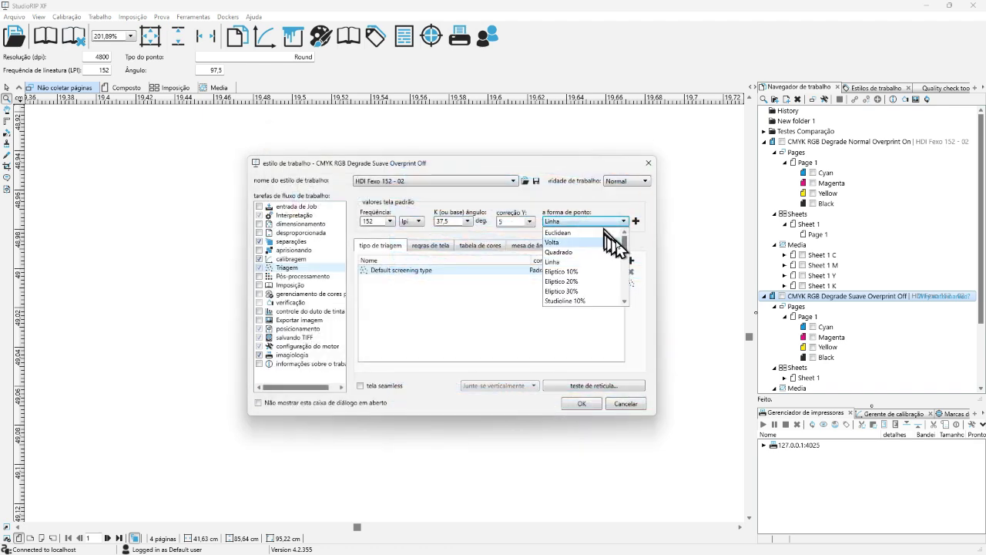
{"action": "left_click", "coordinate": [587, 226]}
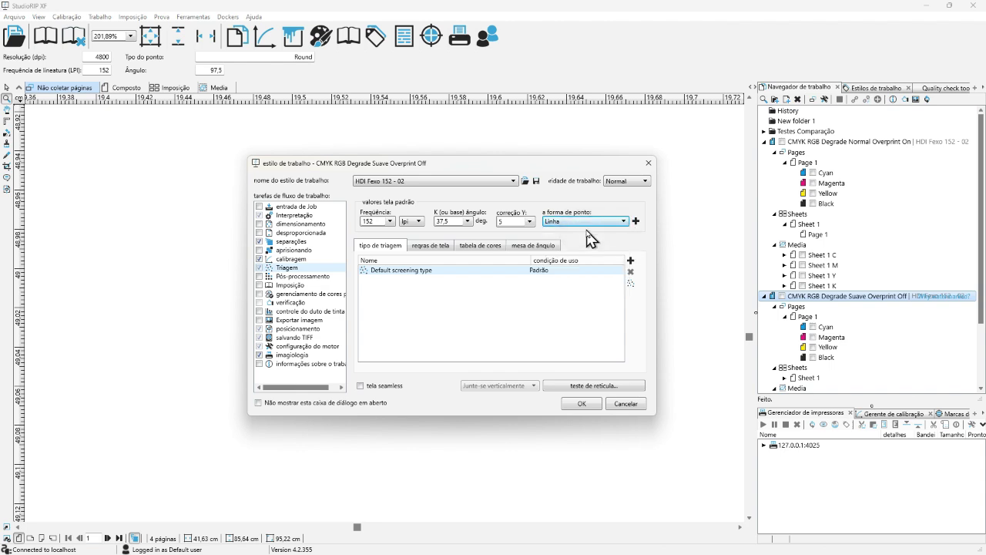
{"action": "left_click", "coordinate": [588, 226]}
{"action": "left_click", "coordinate": [585, 235]}
{"action": "left_click", "coordinate": [598, 387]}
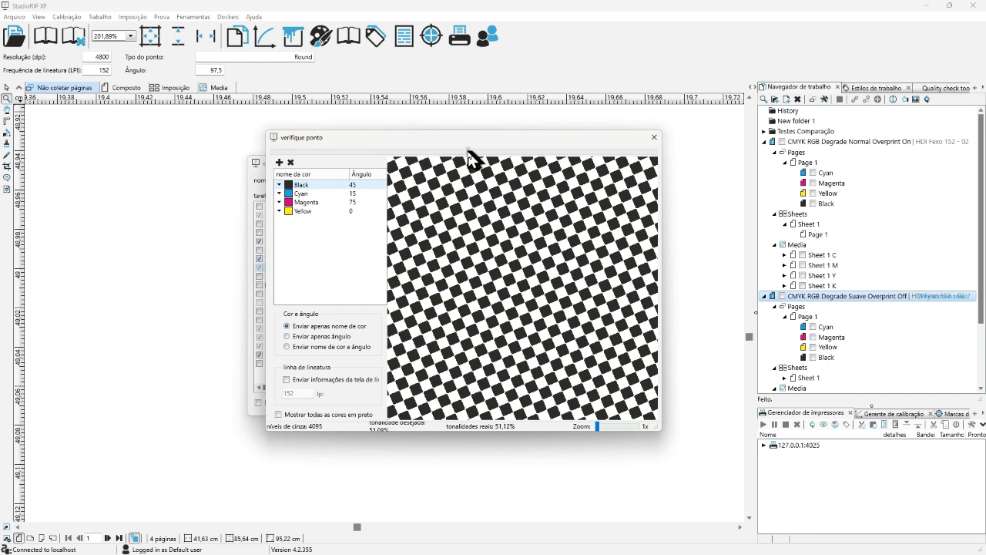
{"action": "left_click_drag", "start_coordinate": [442, 151], "coordinate": [467, 161]}
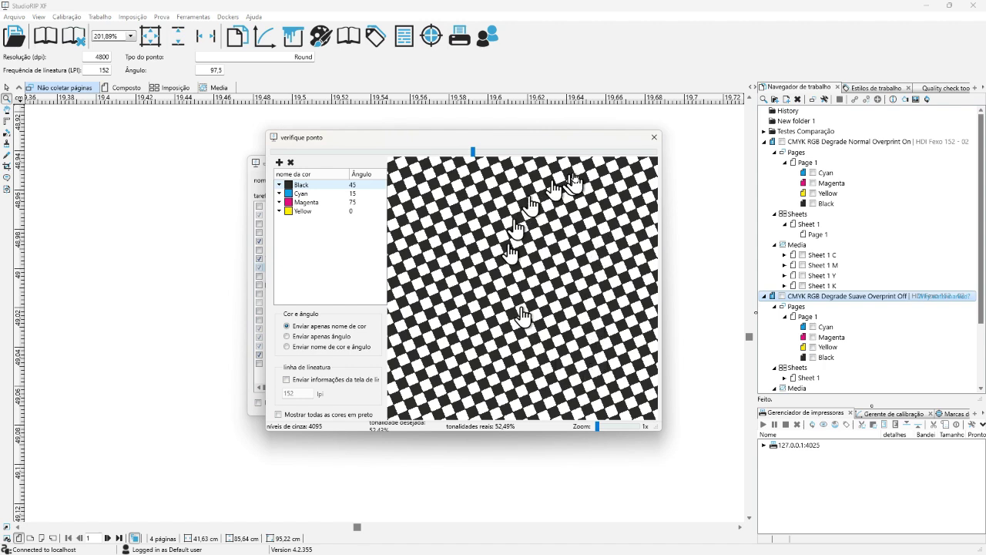
{"action": "left_click", "coordinate": [654, 137]}
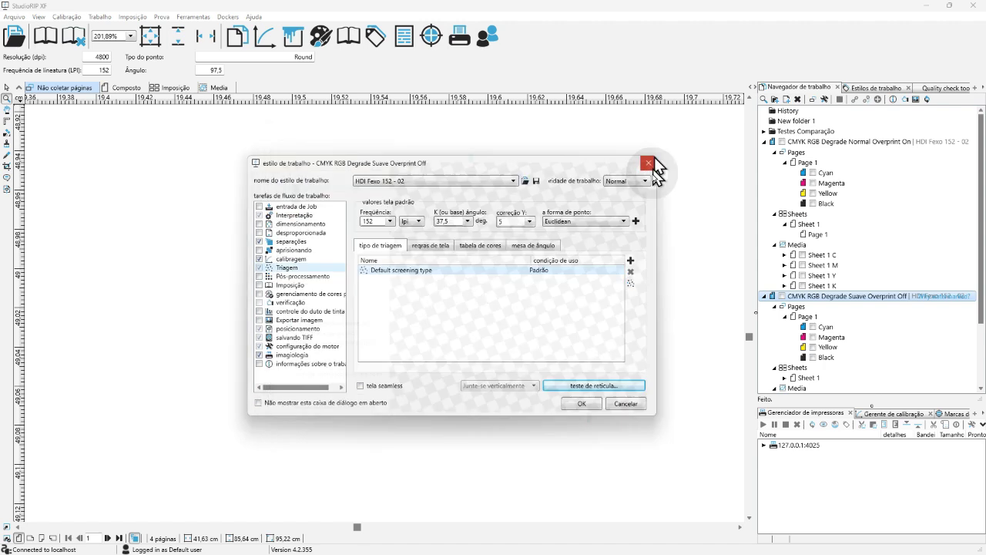
Step: Accept the job style changes, reprocess CMYK RGB Degrade Suave Overprint Off and expand its Page 1 separations
{"action": "left_click", "coordinate": [588, 405]}
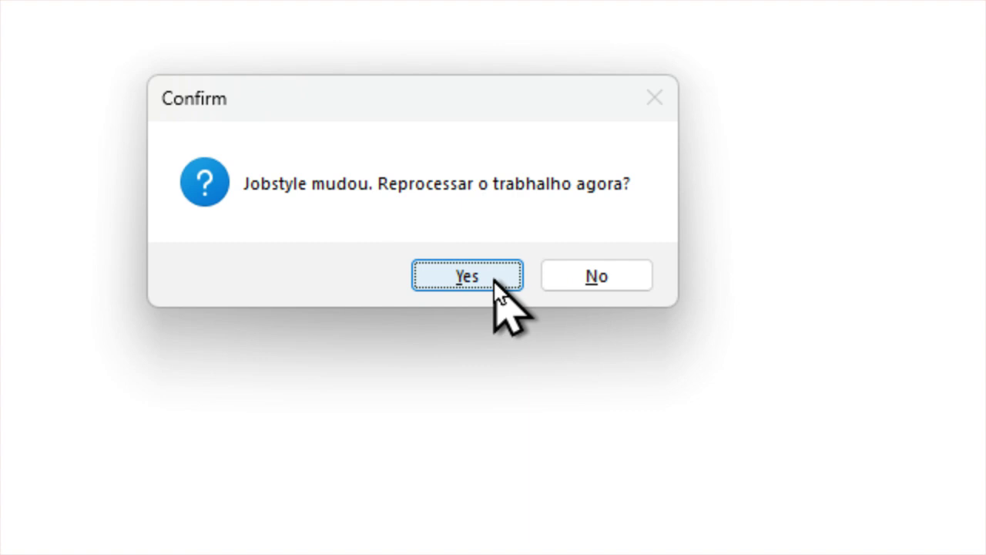
{"action": "left_click", "coordinate": [496, 278]}
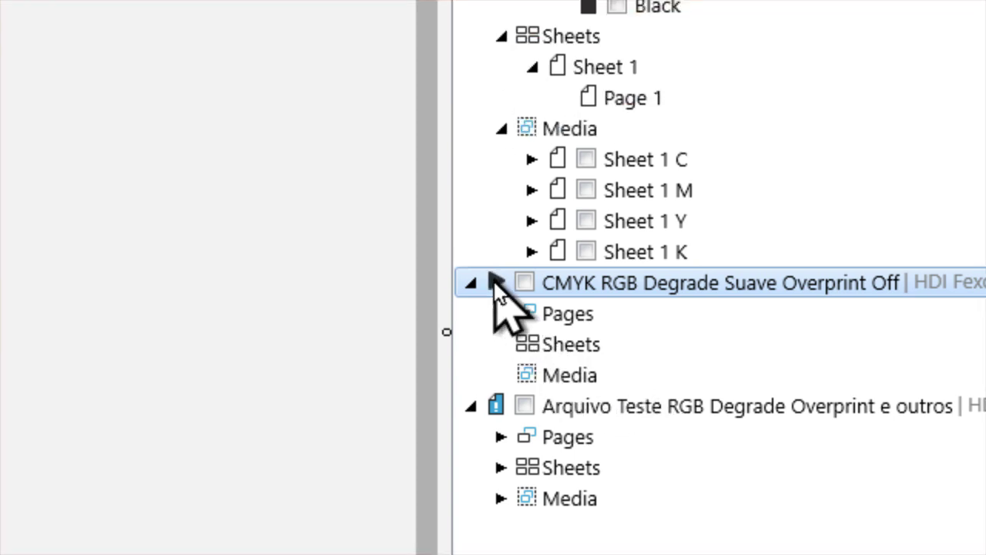
{"action": "left_click", "coordinate": [495, 287]}
{"action": "left_click", "coordinate": [472, 283]}
{"action": "left_click", "coordinate": [472, 283]}
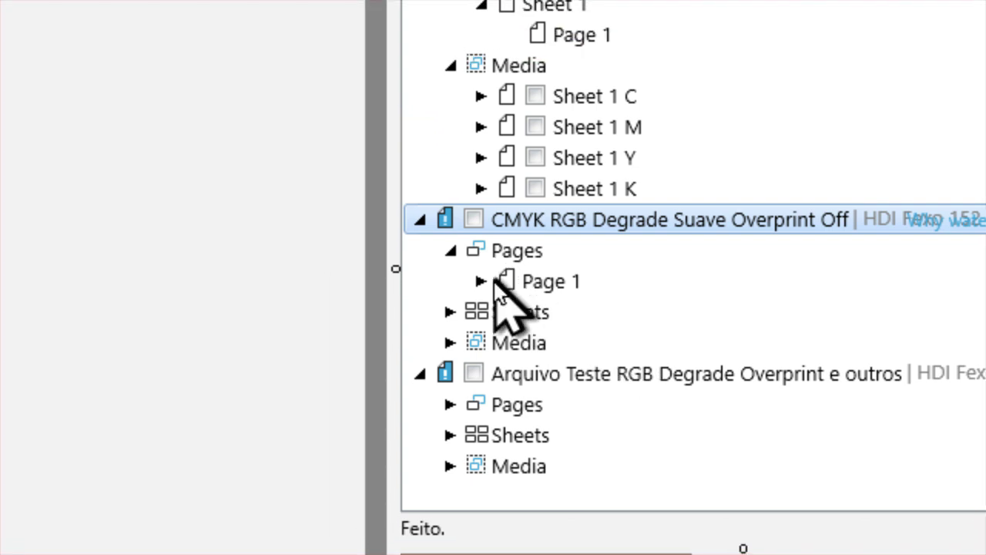
{"action": "left_click", "coordinate": [493, 280]}
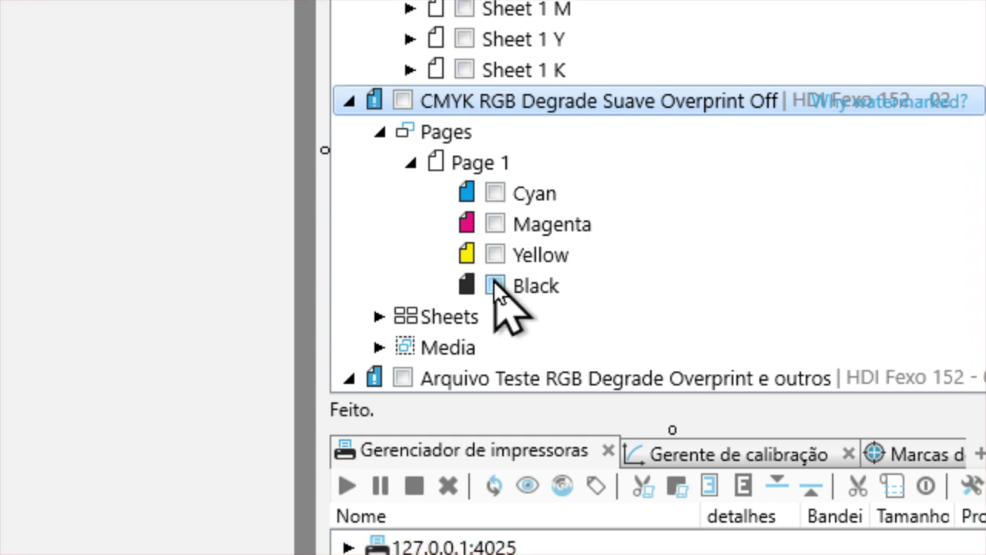
Step: Magnify the Black gradient and compare the Round dots of CMYK RGB Degrade Normal Overprint On with the Euclidean dots of CMYK RGB Degrade Suave Overprint Off
{"action": "left_click", "coordinate": [494, 280]}
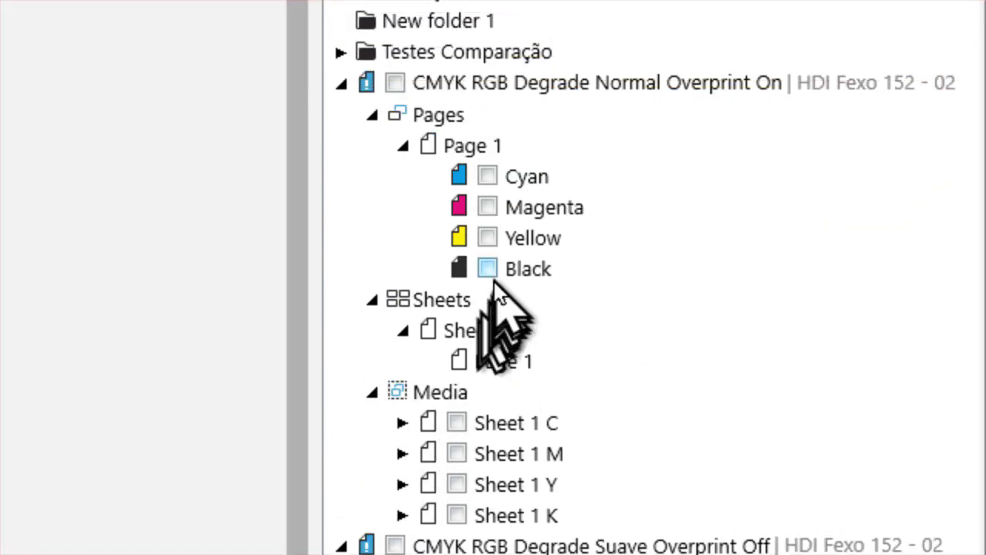
{"action": "left_click", "coordinate": [488, 269]}
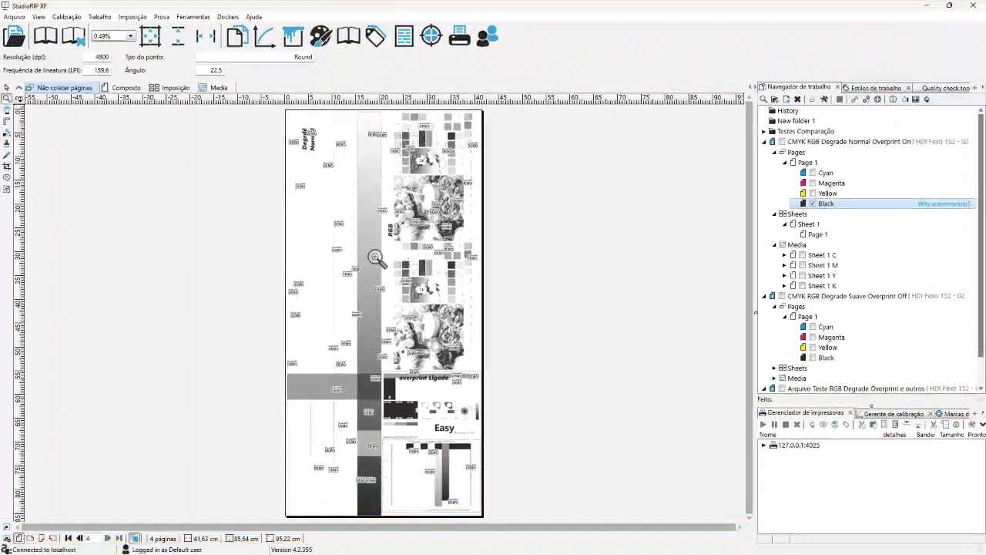
{"action": "left_click_drag", "start_coordinate": [374, 294], "coordinate": [402, 318]}
{"action": "left_click_drag", "start_coordinate": [176, 204], "coordinate": [269, 285]}
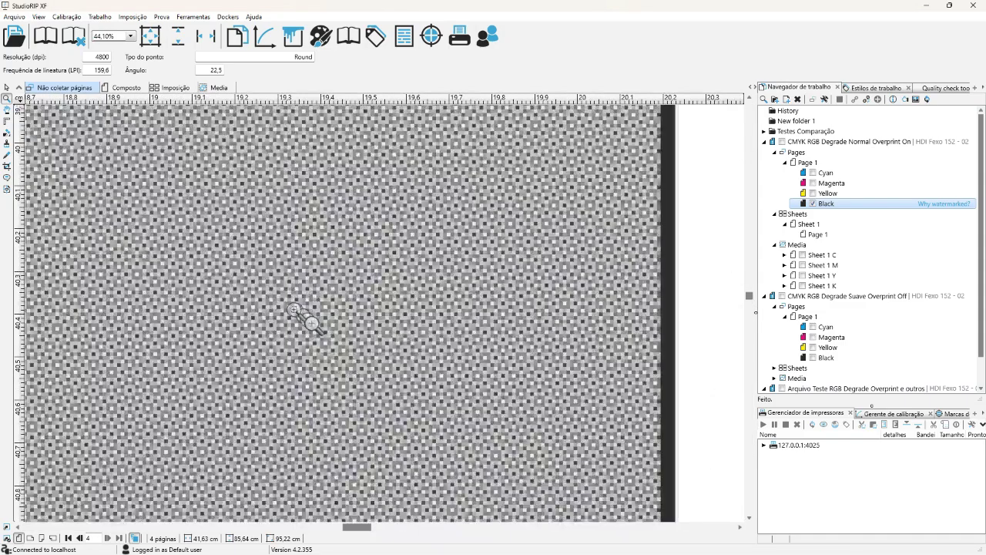
{"action": "left_click_drag", "start_coordinate": [159, 185], "coordinate": [424, 401]}
{"action": "left_click_drag", "start_coordinate": [178, 166], "coordinate": [324, 255]}
{"action": "left_click_drag", "start_coordinate": [214, 170], "coordinate": [490, 347]}
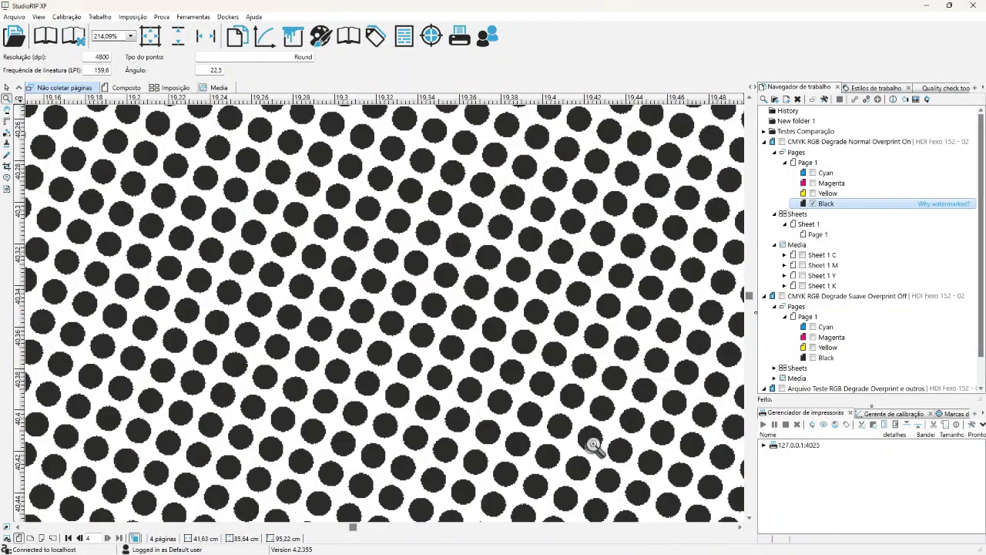
{"action": "left_click_drag", "start_coordinate": [279, 163], "coordinate": [544, 388]}
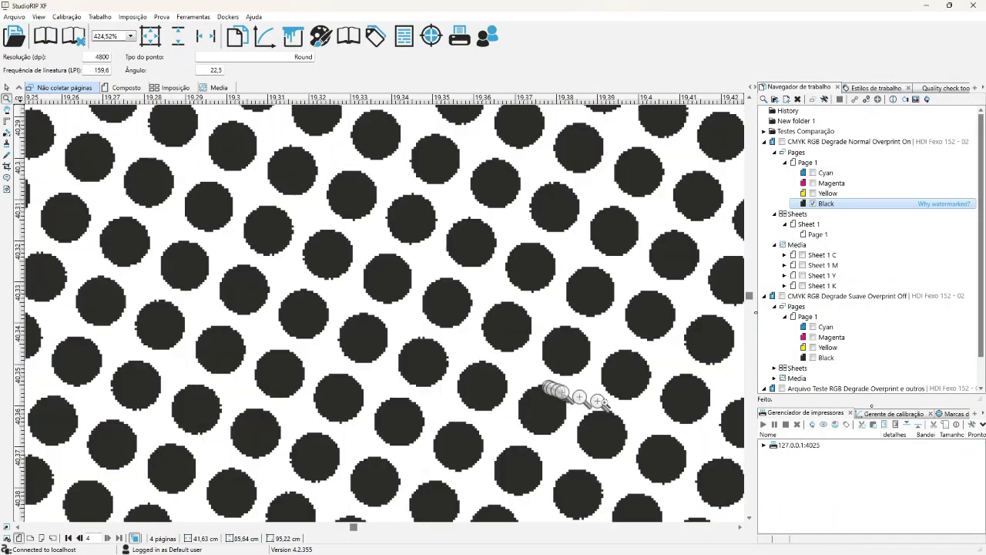
{"action": "left_click", "coordinate": [814, 359]}
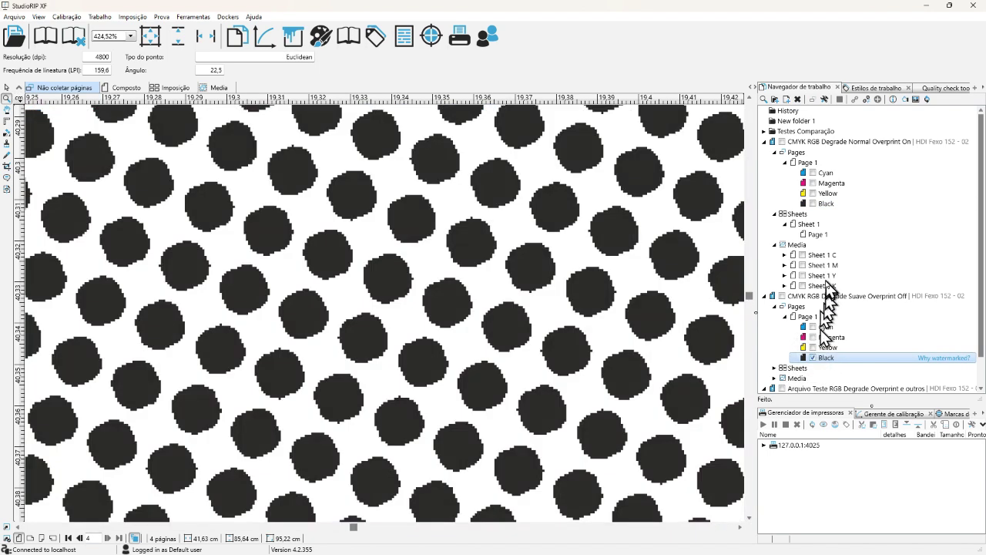
{"action": "left_click", "coordinate": [813, 203]}
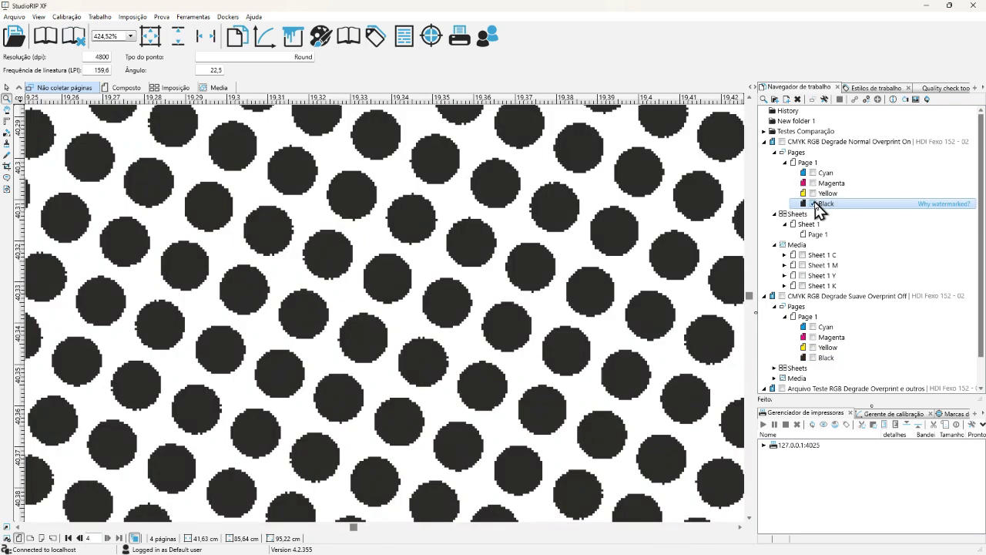
Step: Display the Cyan plate of CMYK RGB Degrade Suave Overprint Off, followed by that of CMYK RGB Degrade Normal Overprint On
{"action": "left_click", "coordinate": [813, 327]}
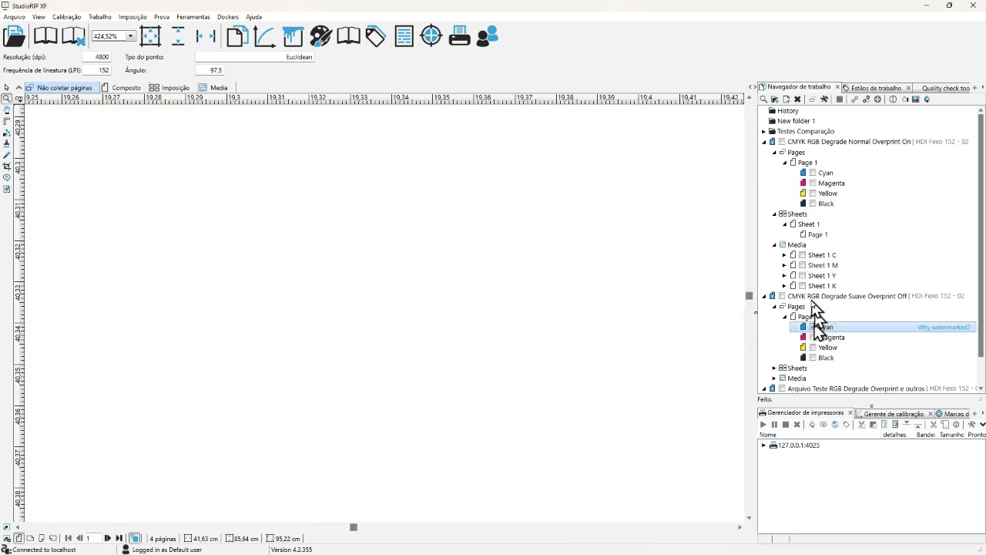
{"action": "left_click", "coordinate": [813, 173]}
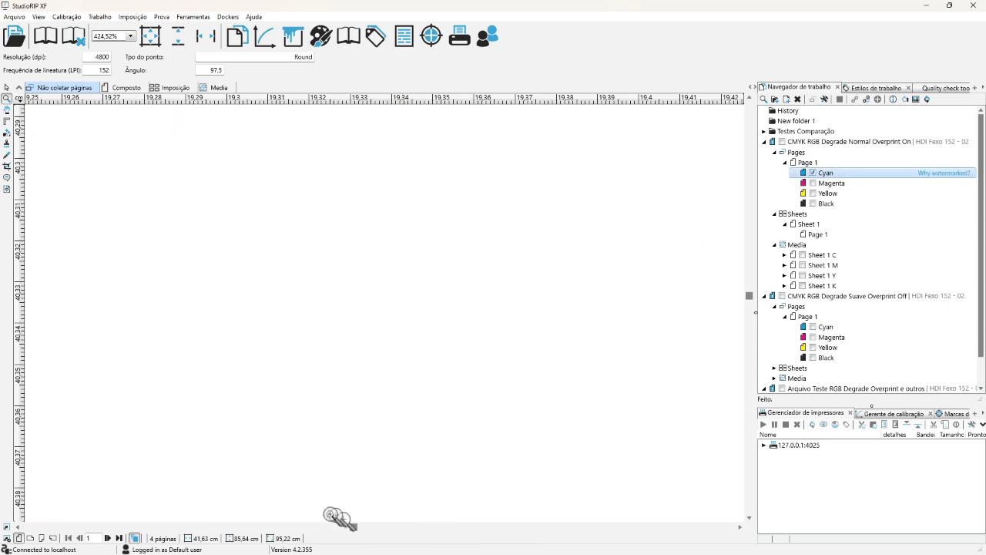
{"action": "left_click_drag", "start_coordinate": [354, 527], "coordinate": [283, 535]}
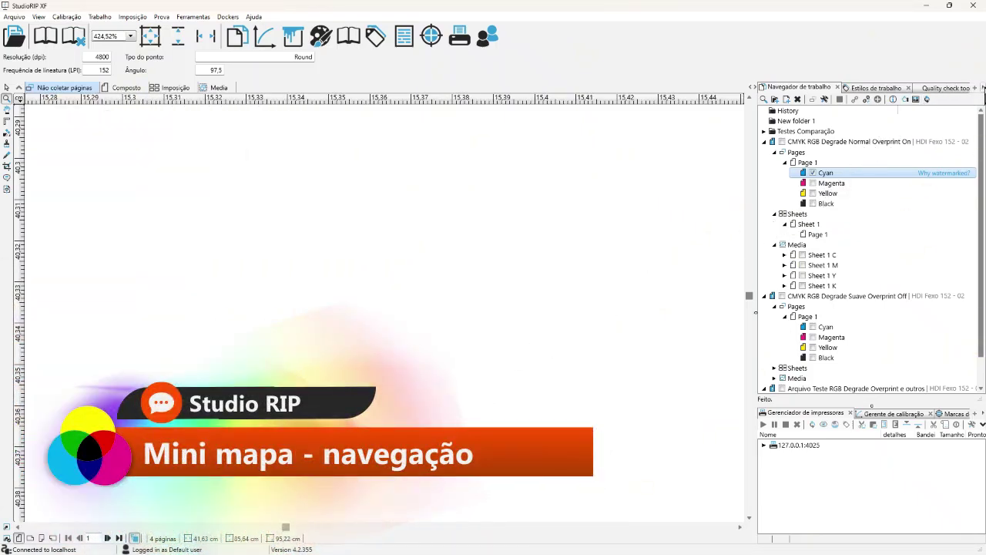
Step: Open the Minimap and use it to inspect the magnified Cyan dots at several heights along the gradient strip
{"action": "left_click", "coordinate": [983, 88]}
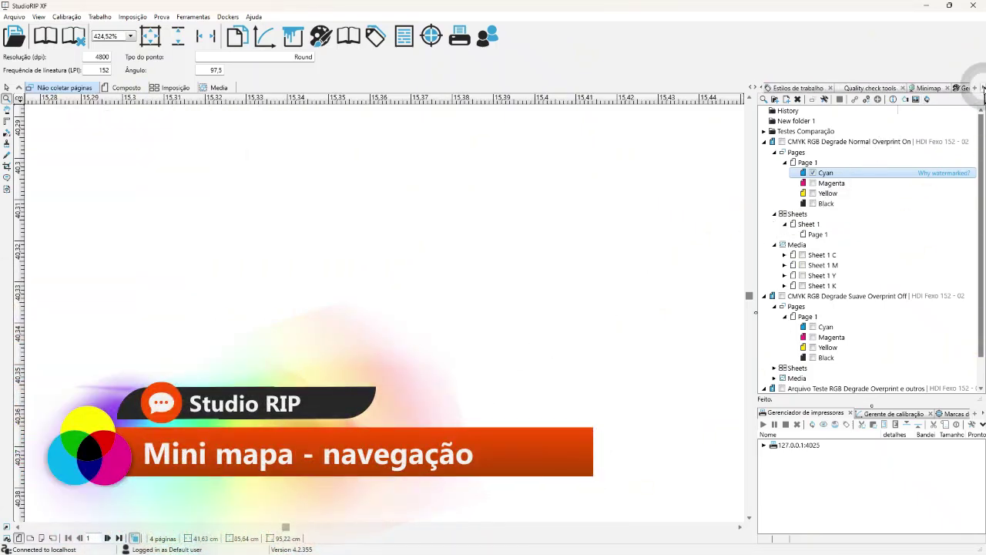
{"action": "left_click", "coordinate": [927, 89]}
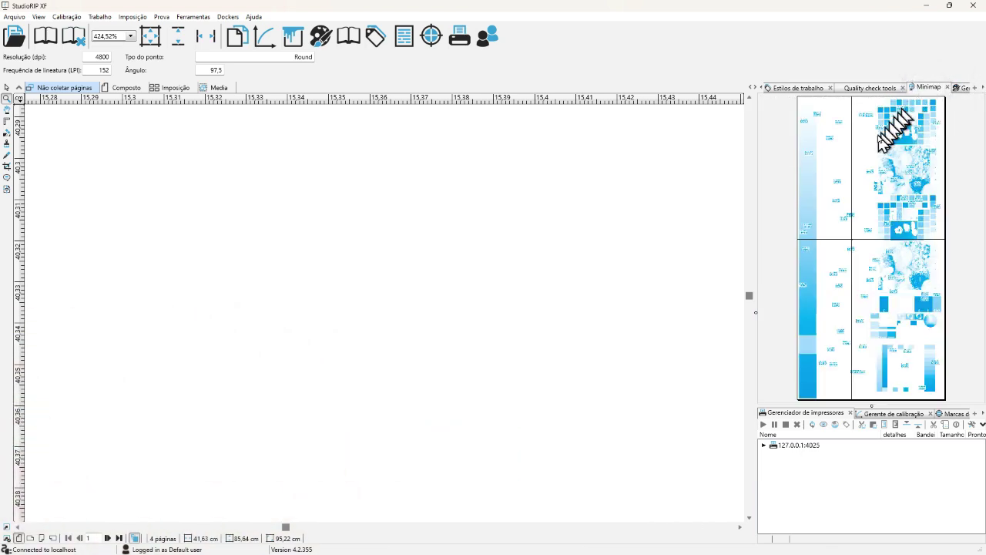
{"action": "left_click", "coordinate": [807, 202]}
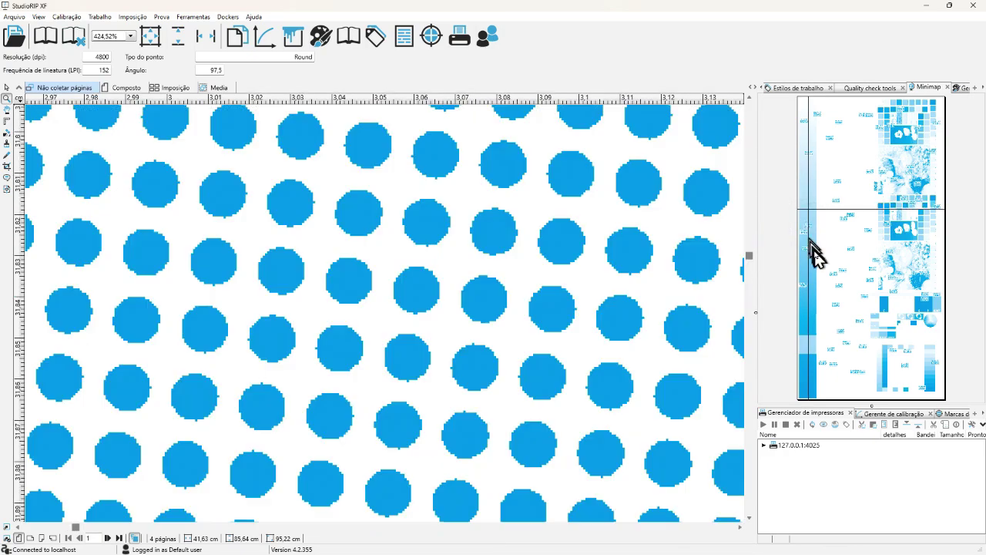
{"action": "left_click", "coordinate": [812, 259]}
{"action": "left_click", "coordinate": [810, 314]}
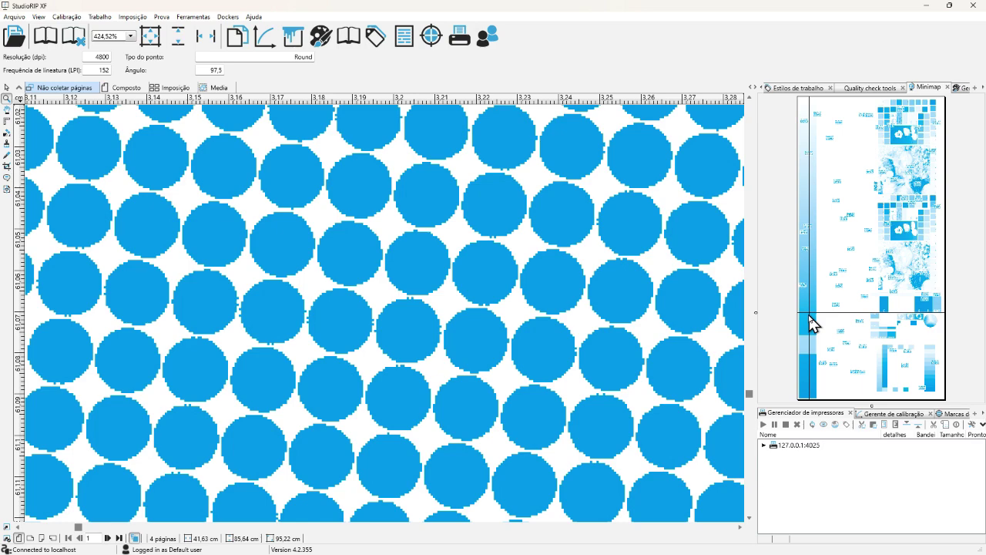
{"action": "left_click", "coordinate": [810, 264]}
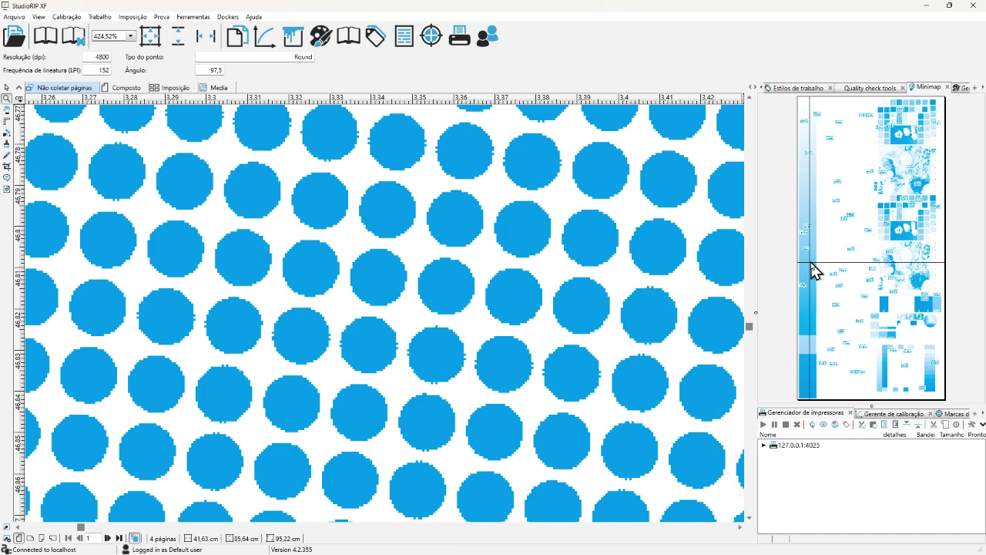
Step: Fit the whole Cyan page in view, magnify the 25C, 50C and 75C patches and navigate around them with the Minimap
{"action": "left_click", "coordinate": [150, 36]}
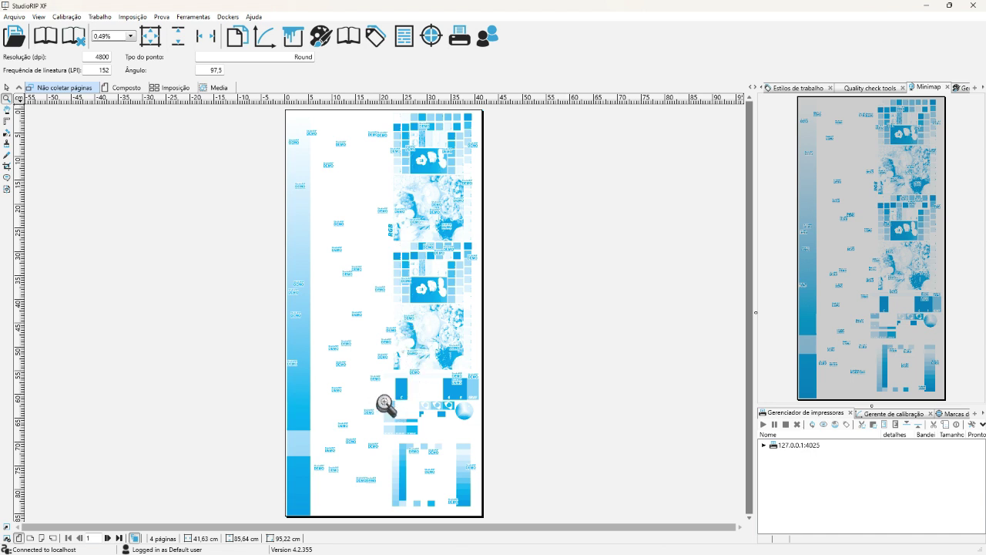
{"action": "left_click_drag", "start_coordinate": [382, 400], "coordinate": [426, 437]}
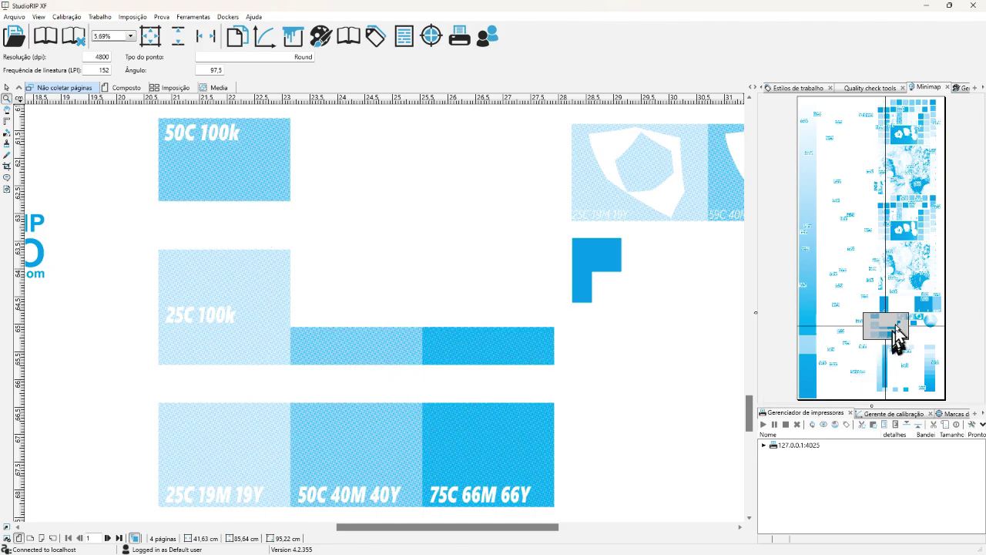
{"action": "mouse_move", "coordinate": [882, 327]}
{"action": "left_mouse_down"}
{"action": "mouse_move", "coordinate": [902, 143]}
{"action": "mouse_move", "coordinate": [865, 143]}
{"action": "mouse_move", "coordinate": [902, 207]}
{"action": "mouse_move", "coordinate": [887, 274]}
{"action": "mouse_move", "coordinate": [893, 340]}
{"action": "left_mouse_up"}
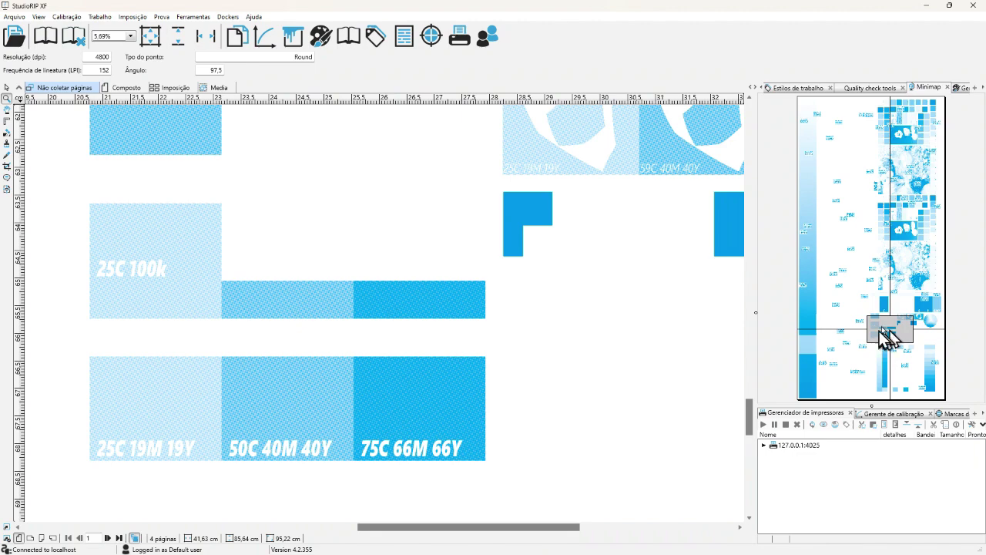
Step: Return to the job navigator and magnify the edge of the Cyan gradient in CMYK RGB Degrade Normal Overprint On down to its dots
{"action": "left_click", "coordinate": [759, 87]}
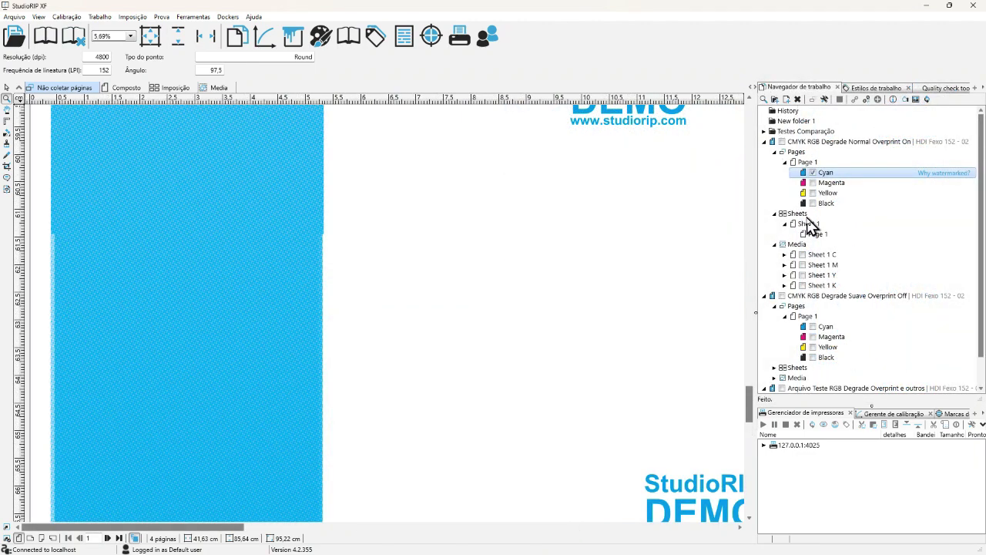
{"action": "left_click_drag", "start_coordinate": [210, 240], "coordinate": [337, 375]}
{"action": "left_click_drag", "start_coordinate": [297, 194], "coordinate": [651, 480]}
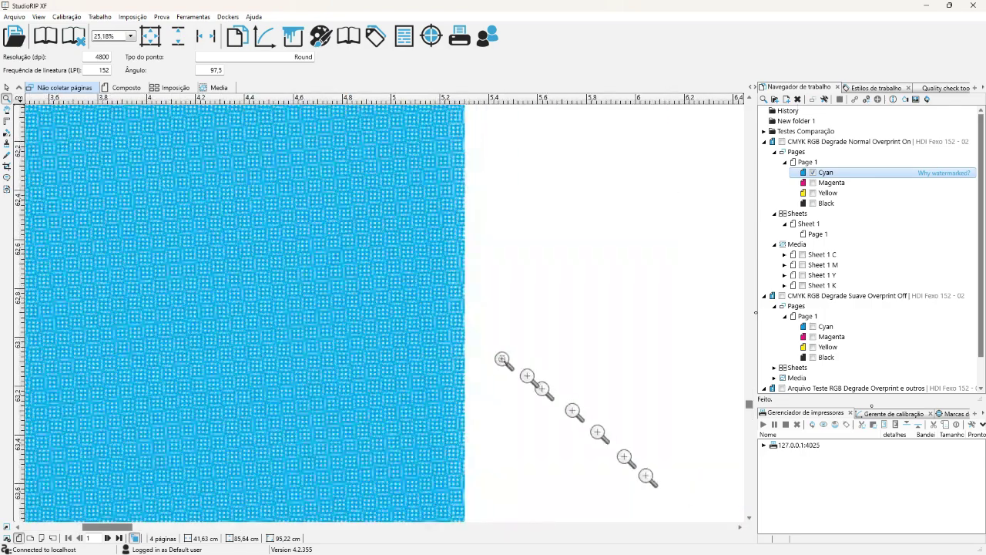
{"action": "left_click_drag", "start_coordinate": [221, 155], "coordinate": [585, 471]}
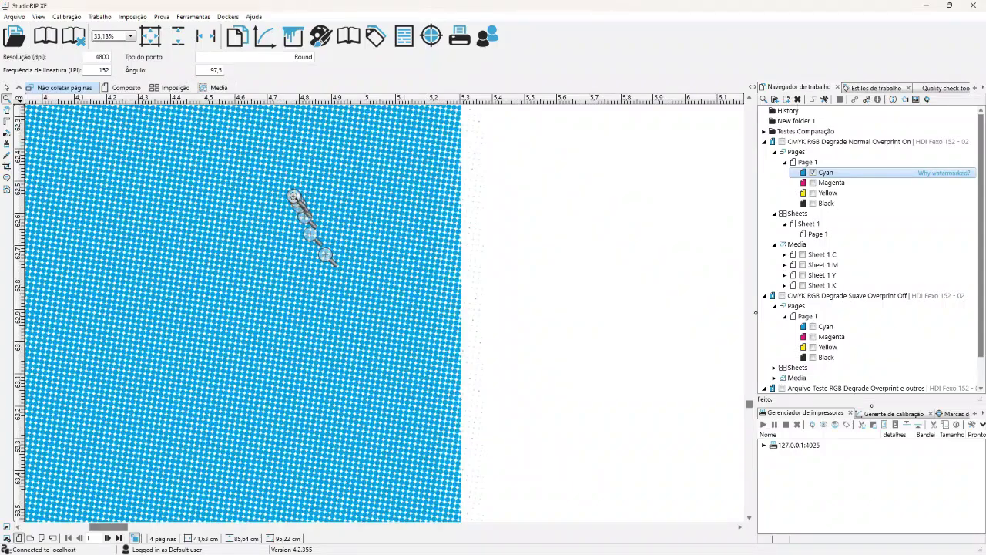
{"action": "left_click_drag", "start_coordinate": [294, 196], "coordinate": [439, 347]}
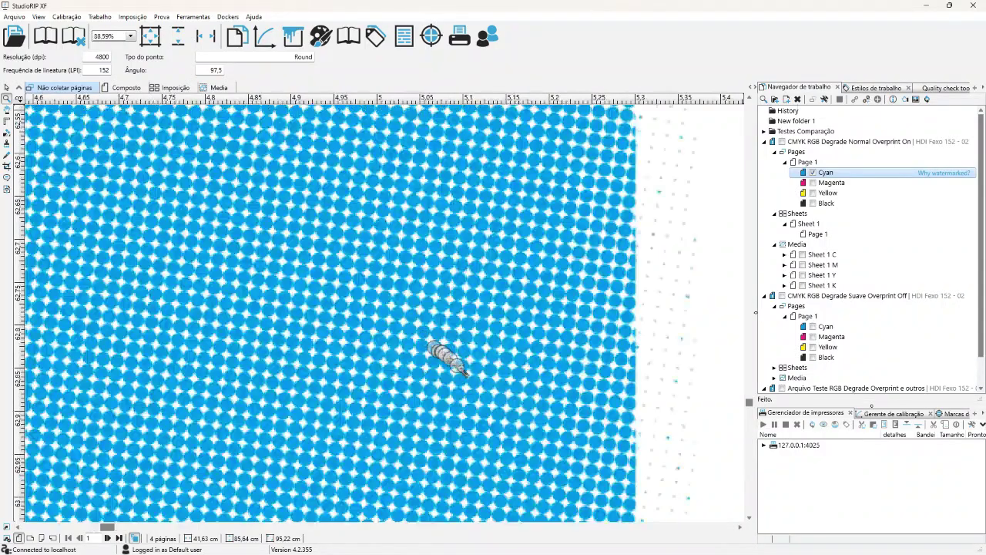
Step: Compare the magnified Cyan dots of CMYK RGB Degrade Suave Overprint Off and CMYK RGB Degrade Normal Overprint On at two gradient heights
{"action": "left_click", "coordinate": [815, 331]}
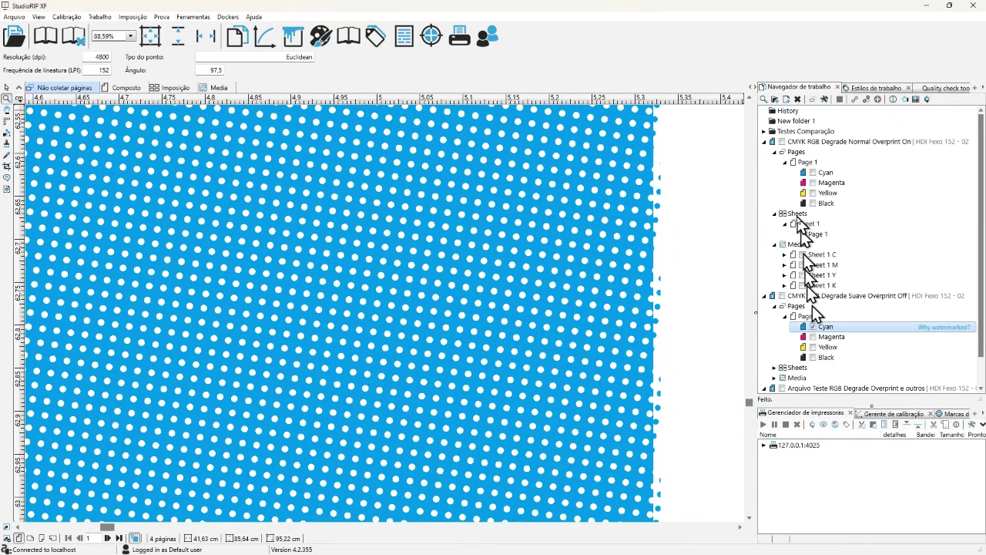
{"action": "left_click", "coordinate": [816, 176]}
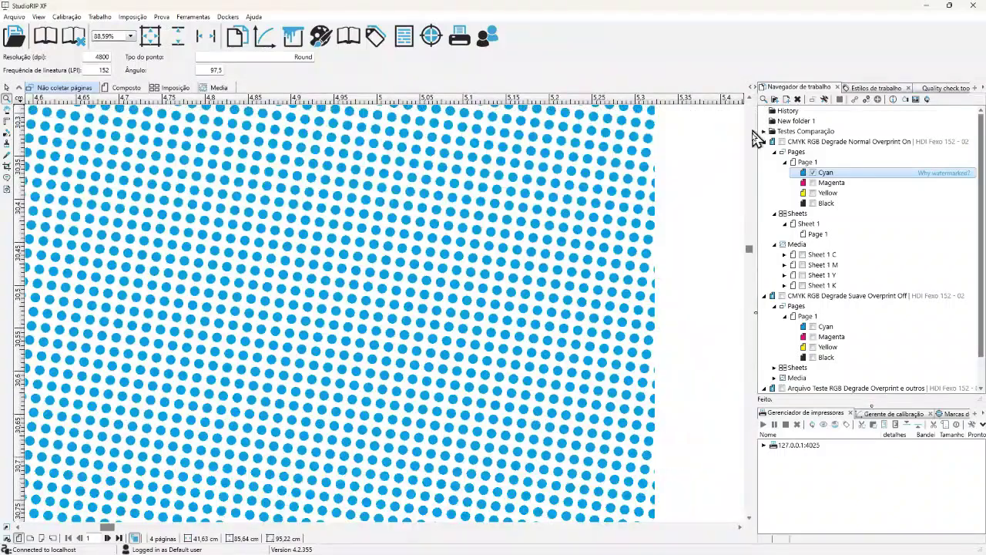
{"action": "left_click", "coordinate": [813, 328]}
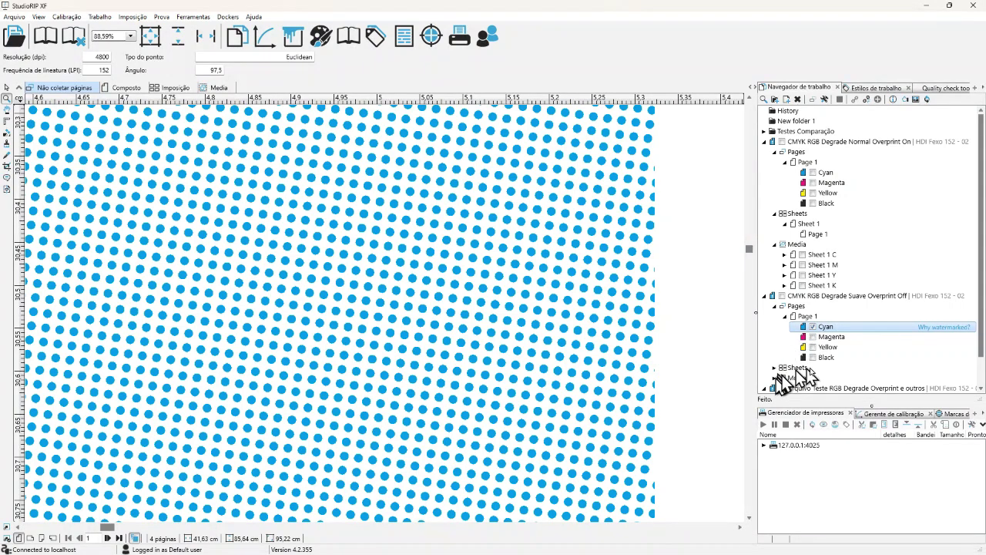
Step: Set the dot shape of CMYK RGB Degrade Suave Overprint Off to Linha and reprocess the job
{"action": "double_click", "coordinate": [844, 298]}
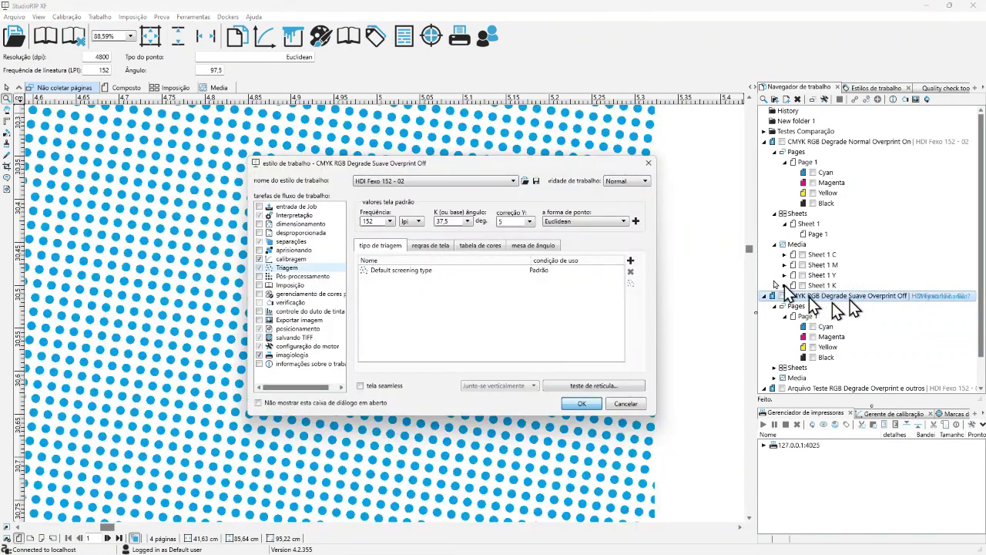
{"action": "left_click", "coordinate": [578, 221]}
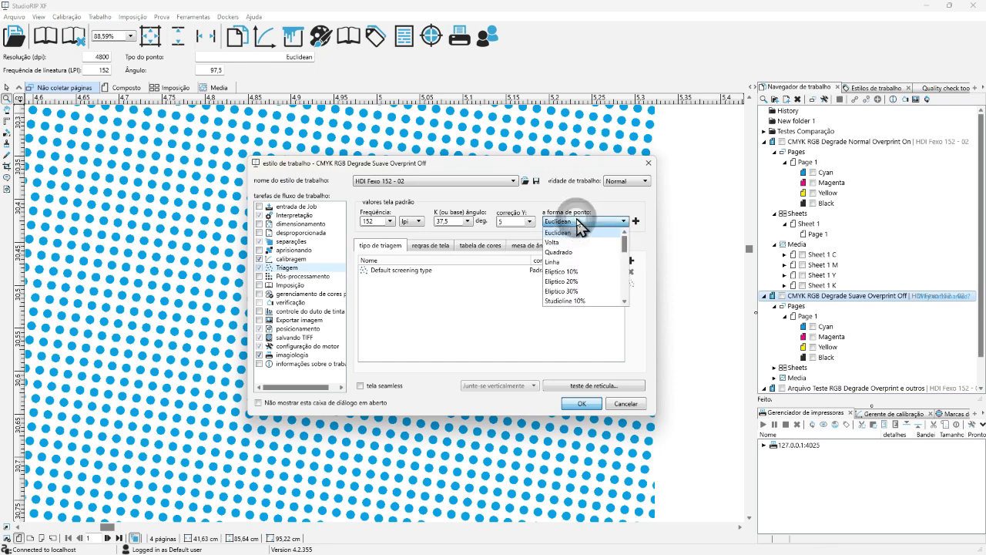
{"action": "left_click", "coordinate": [585, 262]}
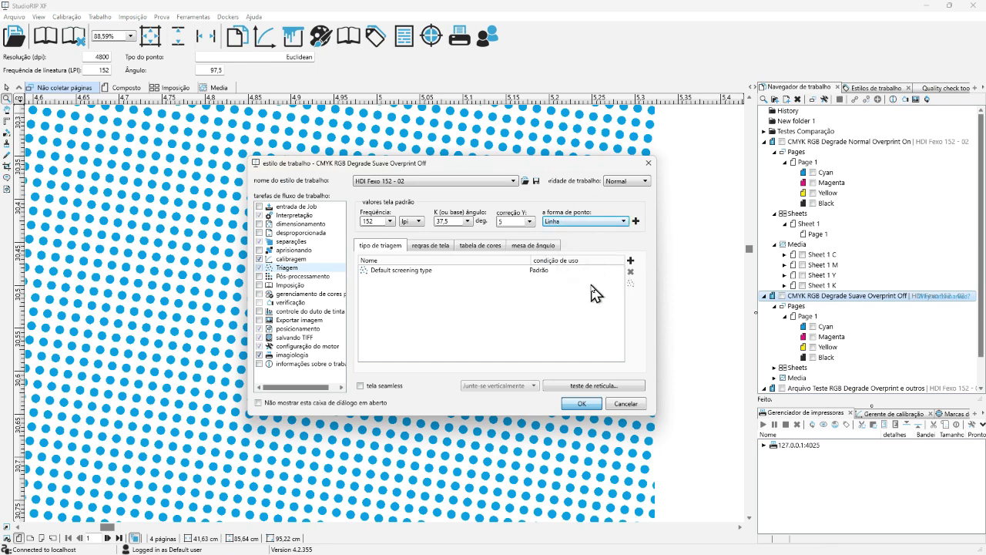
{"action": "left_click", "coordinate": [582, 404]}
{"action": "left_click", "coordinate": [510, 303]}
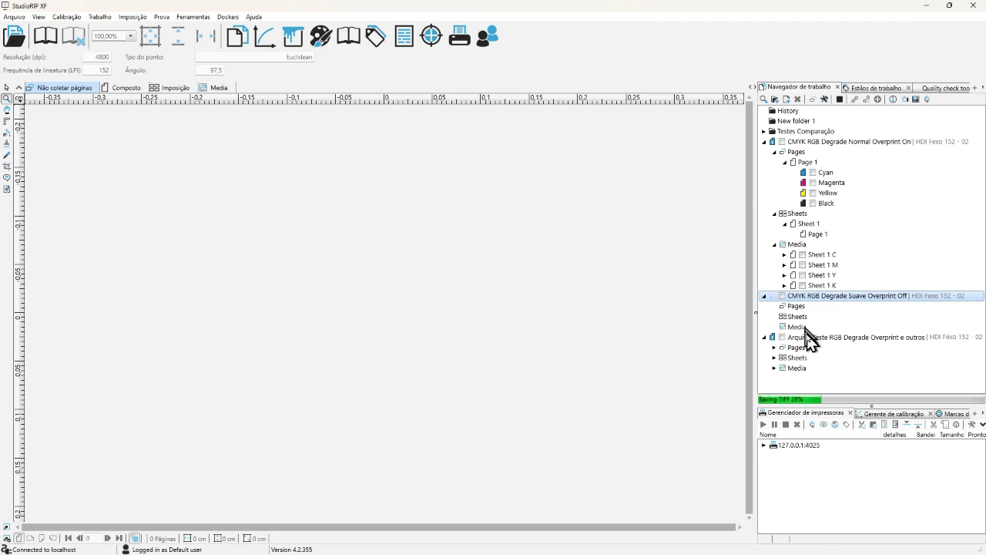
Step: Display Arquivo Teste RGB Degrade Overprint e outros as separated plates, composite page, imposition and media in turn
{"action": "left_click", "coordinate": [808, 337]}
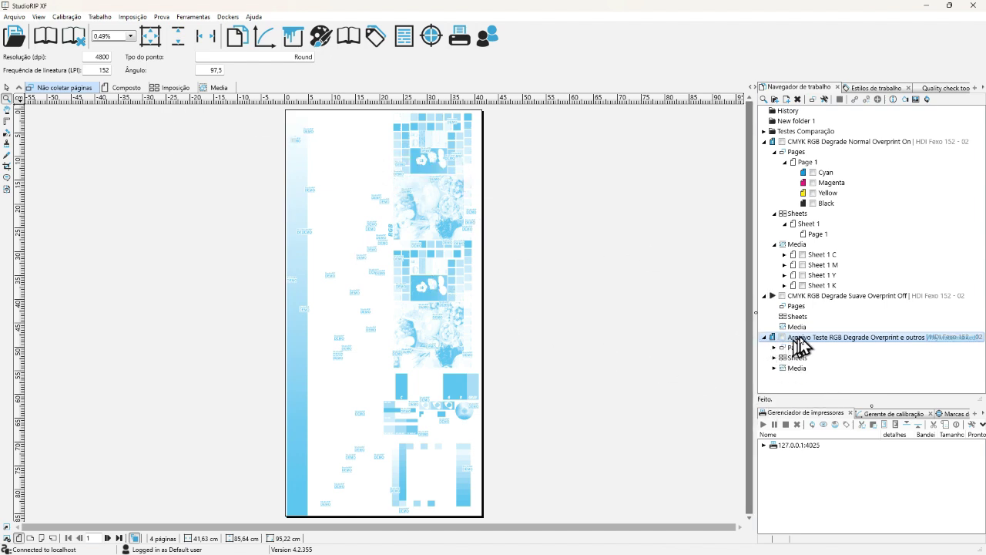
{"action": "left_click", "coordinate": [127, 88]}
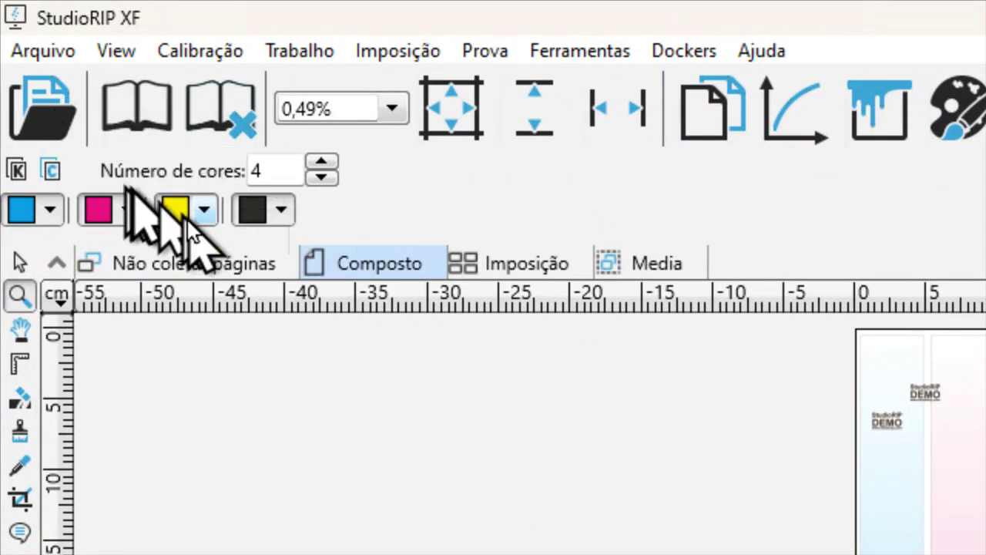
{"action": "left_click", "coordinate": [182, 269]}
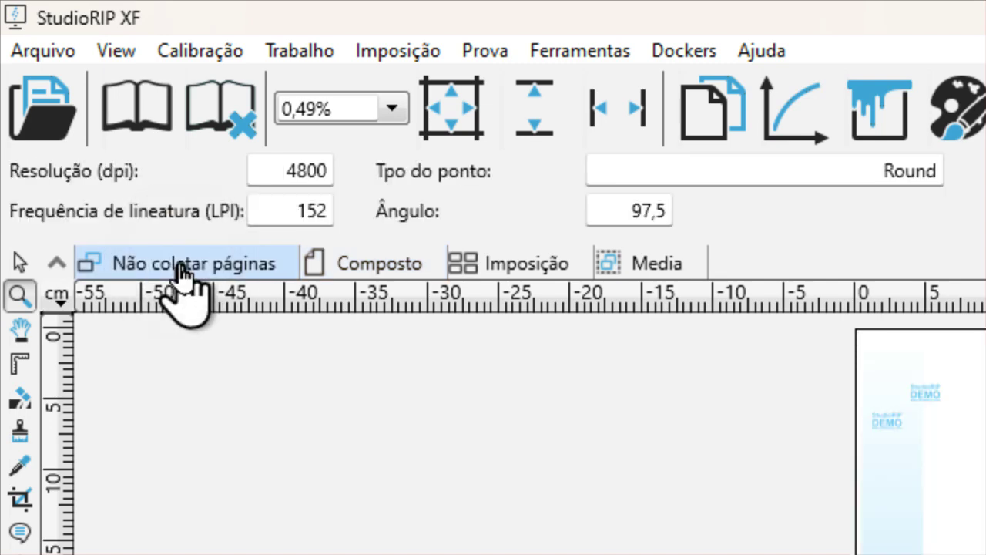
{"action": "left_click", "coordinate": [378, 279]}
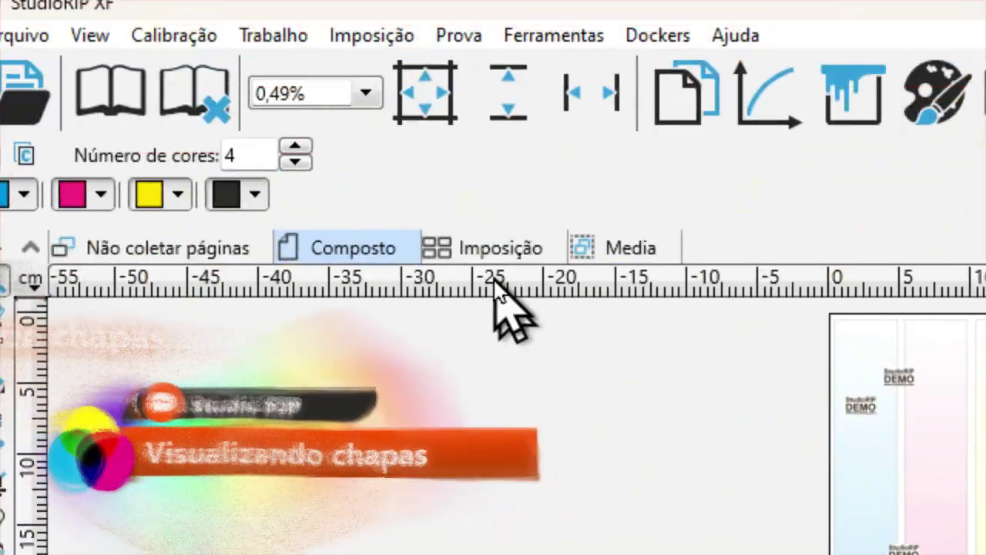
{"action": "left_click", "coordinate": [135, 56]}
{"action": "left_click", "coordinate": [497, 266]}
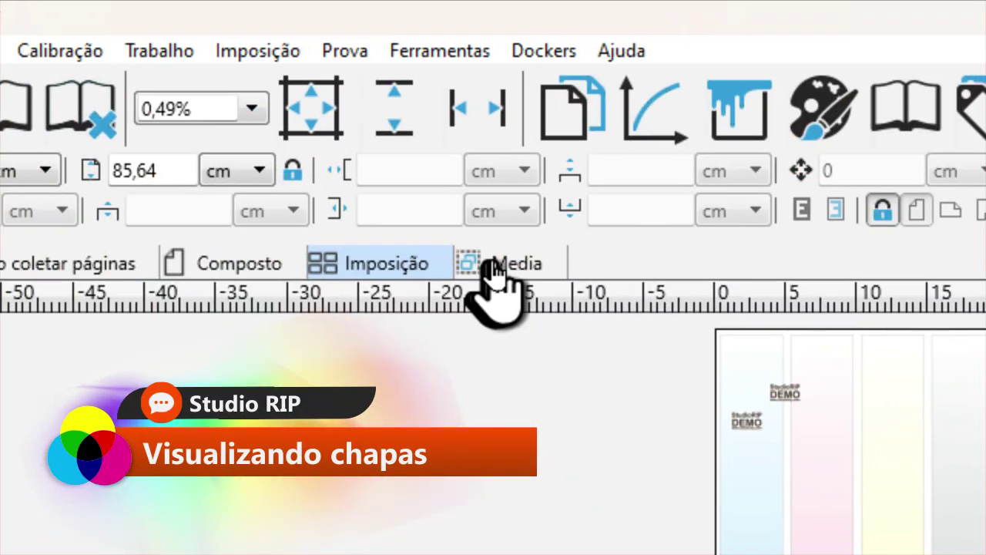
{"action": "left_click", "coordinate": [483, 257]}
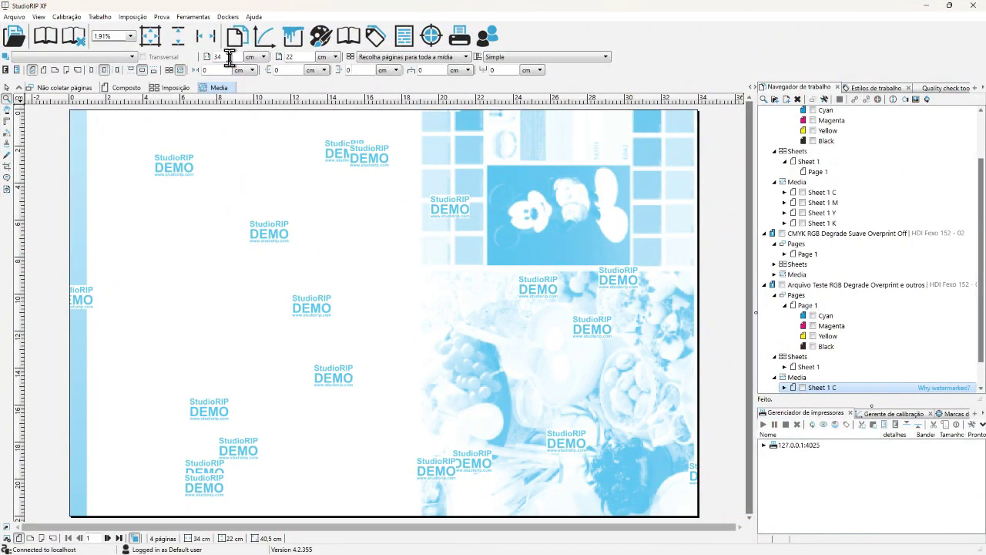
Step: Set the media size to 64 cm wide by 96 cm high and fit the whole sheet in view
{"action": "double_click", "coordinate": [229, 60]}
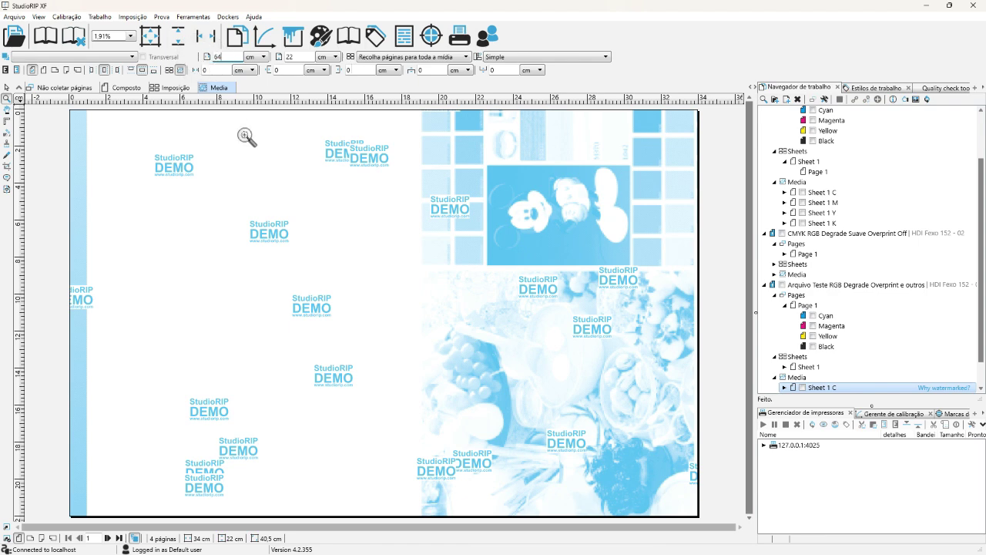
{"action": "type", "text": "64"}
{"action": "left_click", "coordinate": [289, 57]}
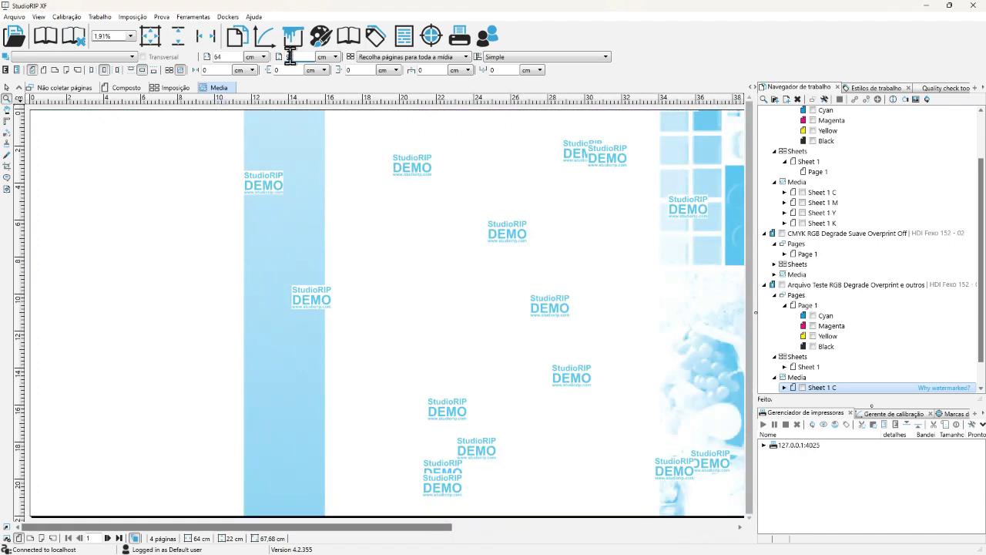
{"action": "type", "text": "96"}
{"action": "key", "text": "Return"}
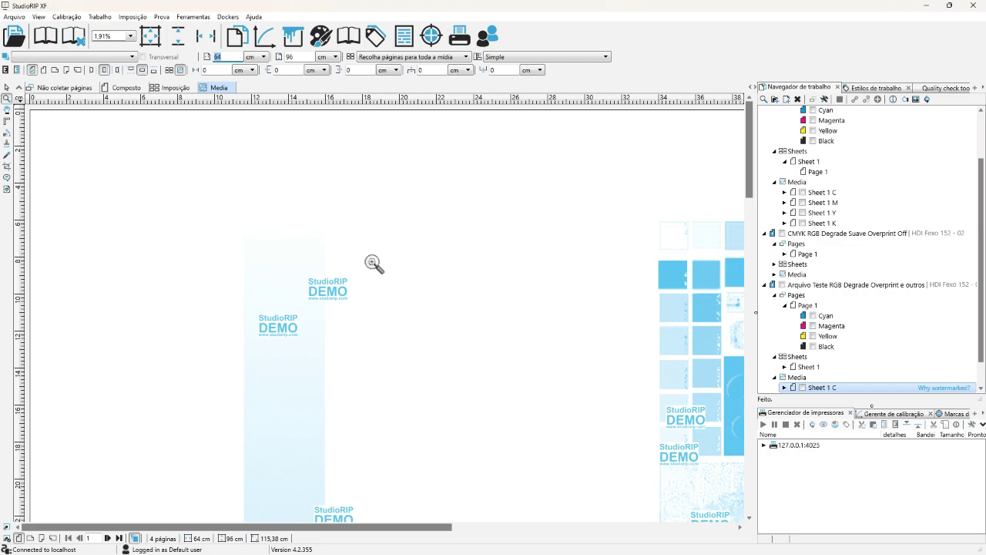
{"action": "left_click", "coordinate": [150, 36]}
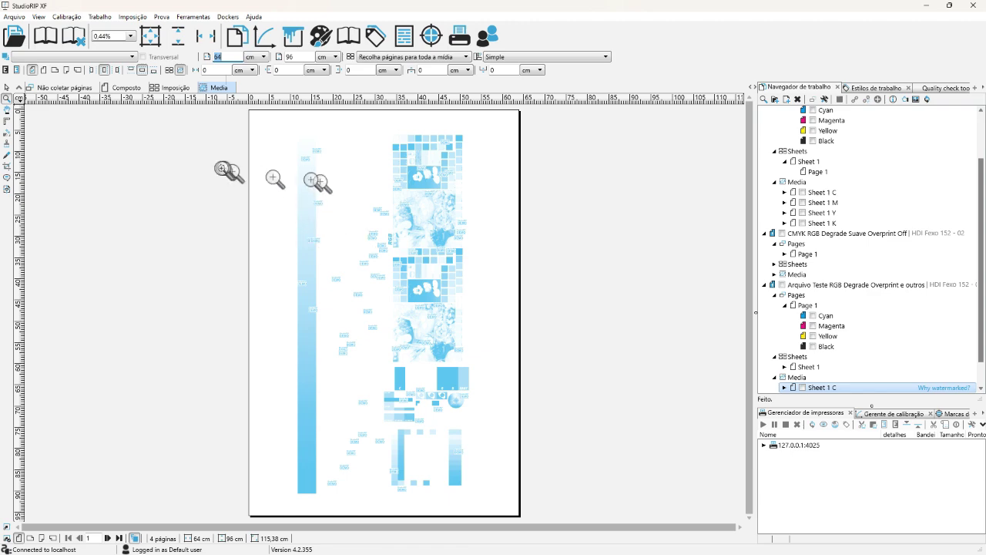
Step: Display the composite page, magnify the gradient strips and pan down across the colour patches to the linearization chart
{"action": "left_click", "coordinate": [111, 89]}
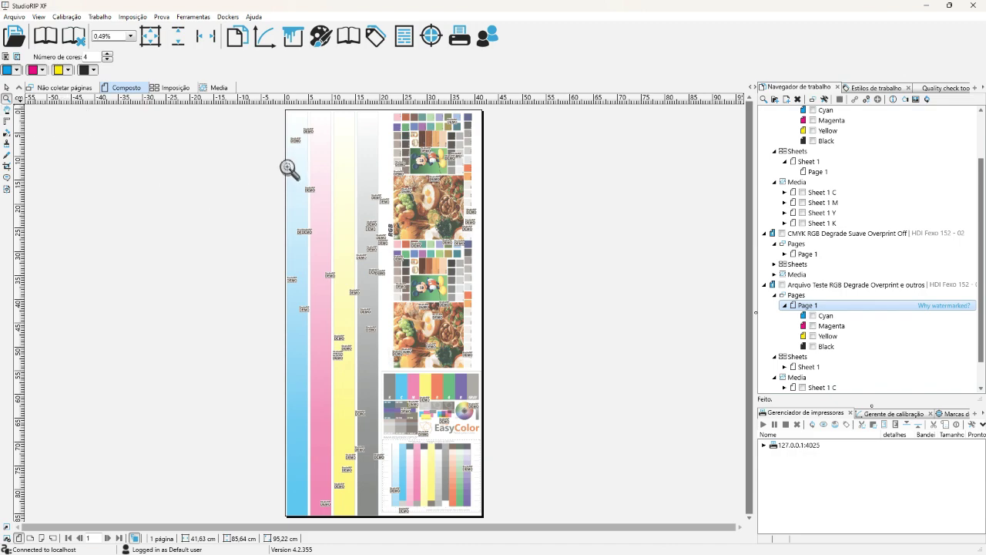
{"action": "left_click_drag", "start_coordinate": [288, 168], "coordinate": [378, 244]}
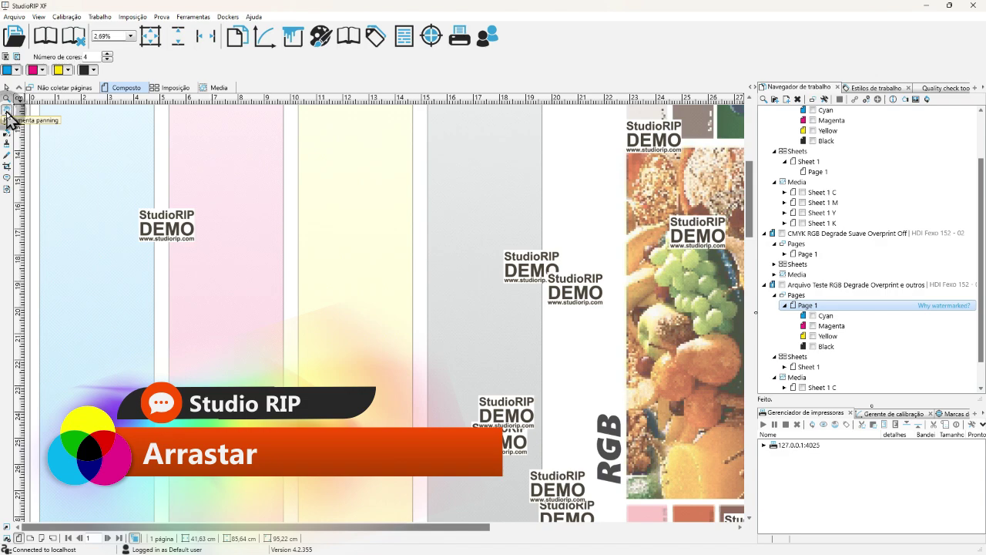
{"action": "left_click", "coordinate": [7, 110]}
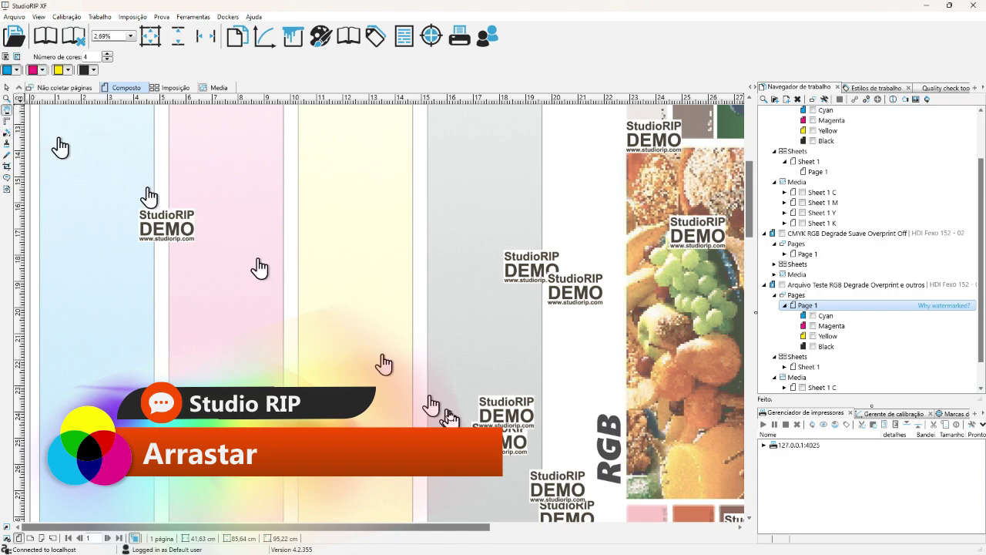
{"action": "left_click_drag", "start_coordinate": [440, 409], "coordinate": [473, 177]}
{"action": "left_click_drag", "start_coordinate": [422, 393], "coordinate": [465, 196]}
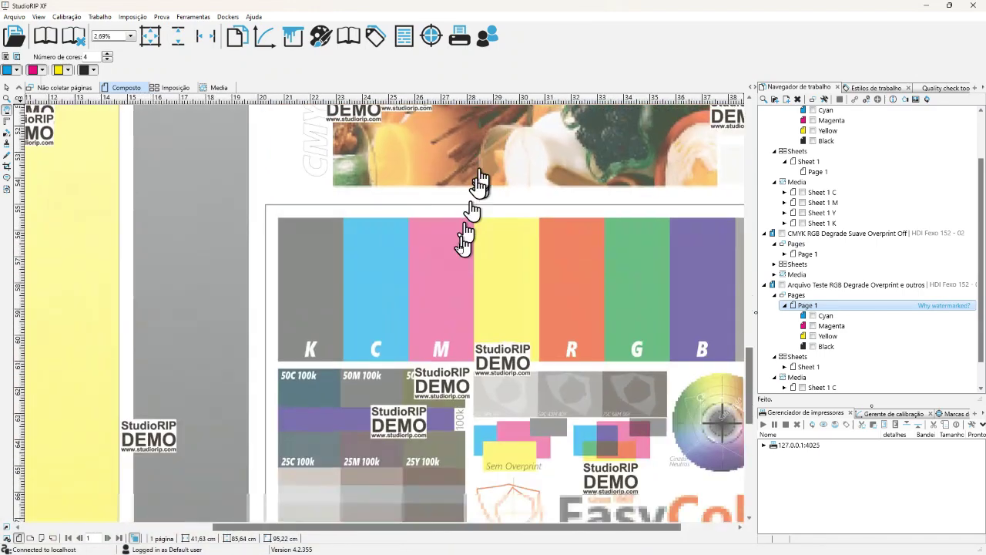
{"action": "left_click_drag", "start_coordinate": [387, 351], "coordinate": [451, 203]}
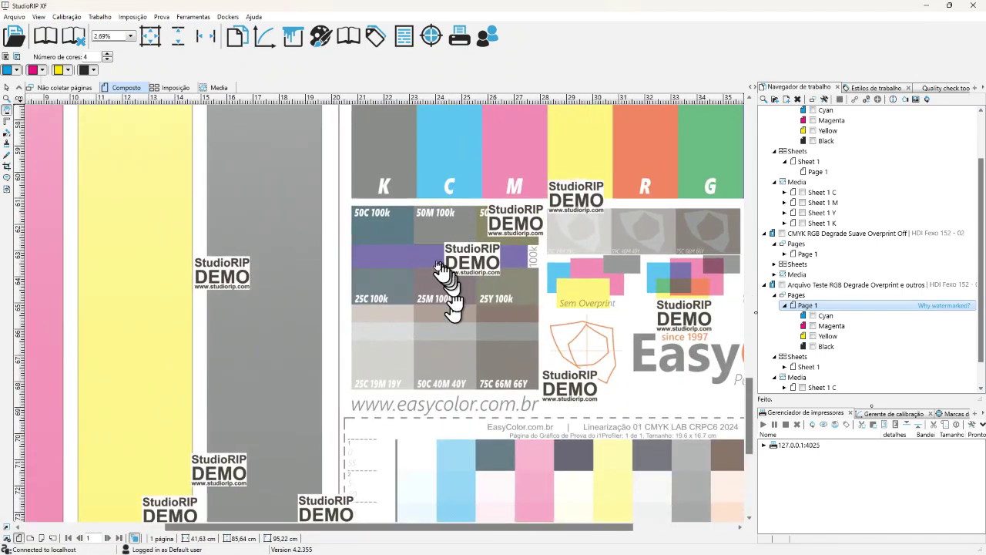
{"action": "left_click_drag", "start_coordinate": [419, 295], "coordinate": [440, 171]}
{"action": "left_click_drag", "start_coordinate": [520, 366], "coordinate": [438, 212]}
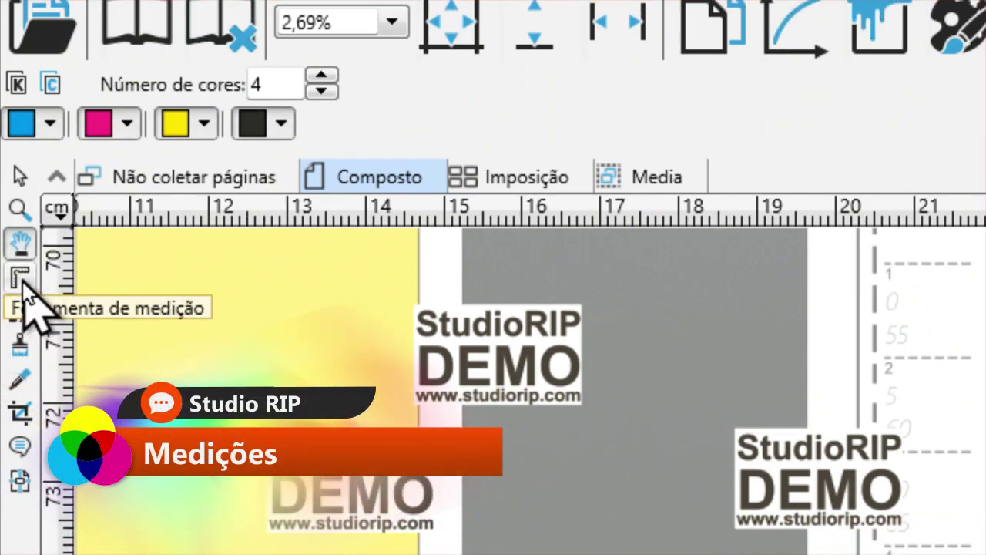
Step: Measure a diagonal distance across the magenta patches of the linearization chart
{"action": "left_click", "coordinate": [22, 279]}
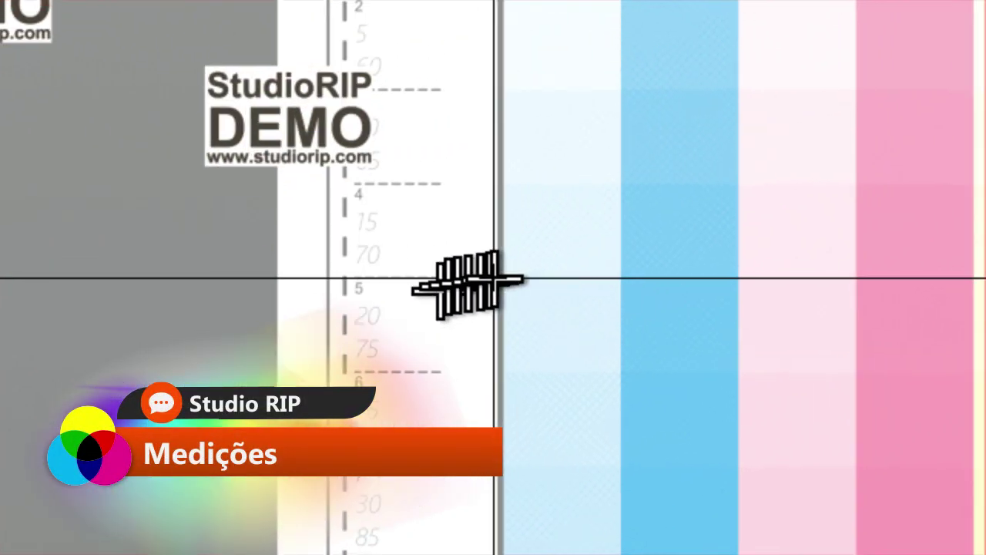
{"action": "left_click", "coordinate": [449, 272]}
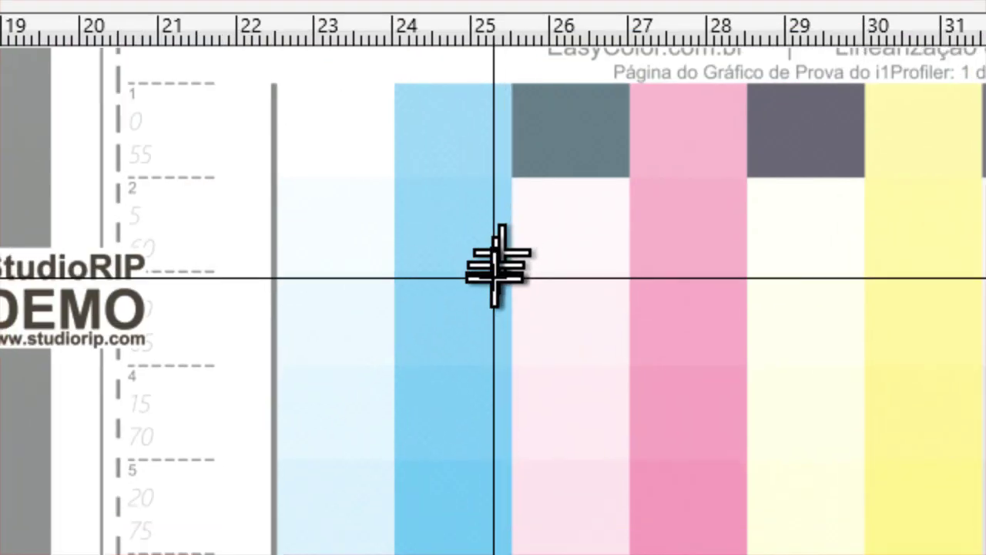
{"action": "left_click_drag", "start_coordinate": [514, 193], "coordinate": [675, 376]}
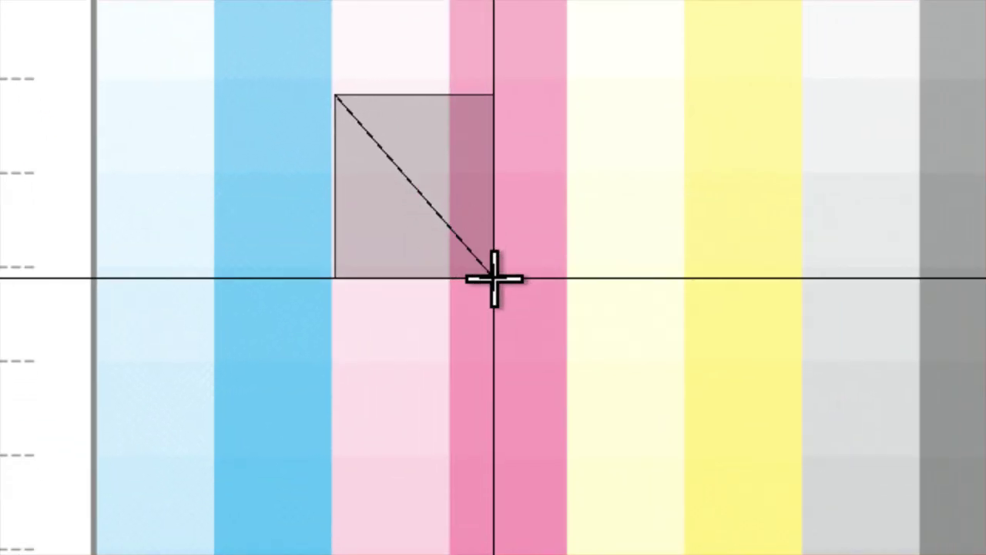
{"action": "left_click_drag", "start_coordinate": [493, 277], "coordinate": [493, 278]}
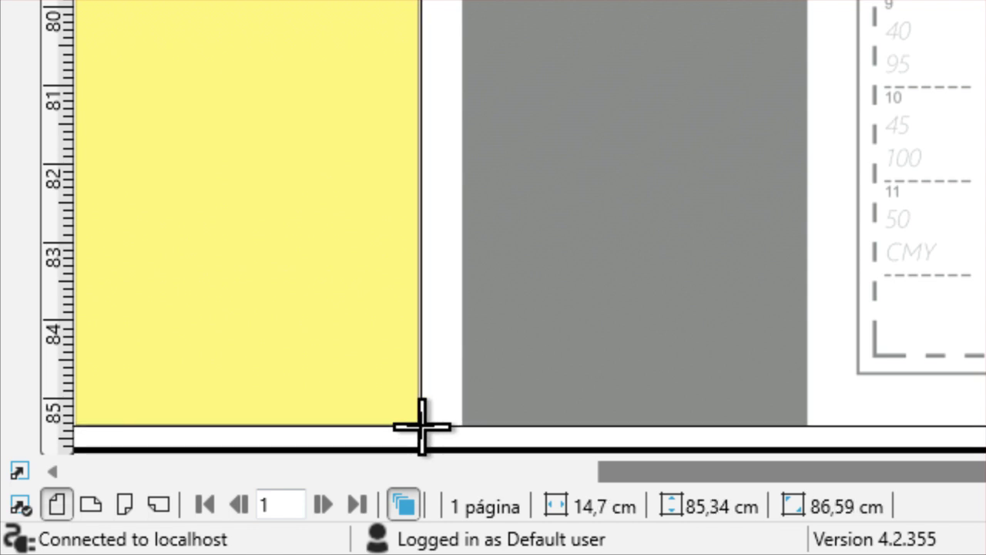
Step: Measure the distance and angle from the yellow strip's lower corner across the black gradient strip
{"action": "left_click_drag", "start_coordinate": [418, 426], "coordinate": [586, 273]}
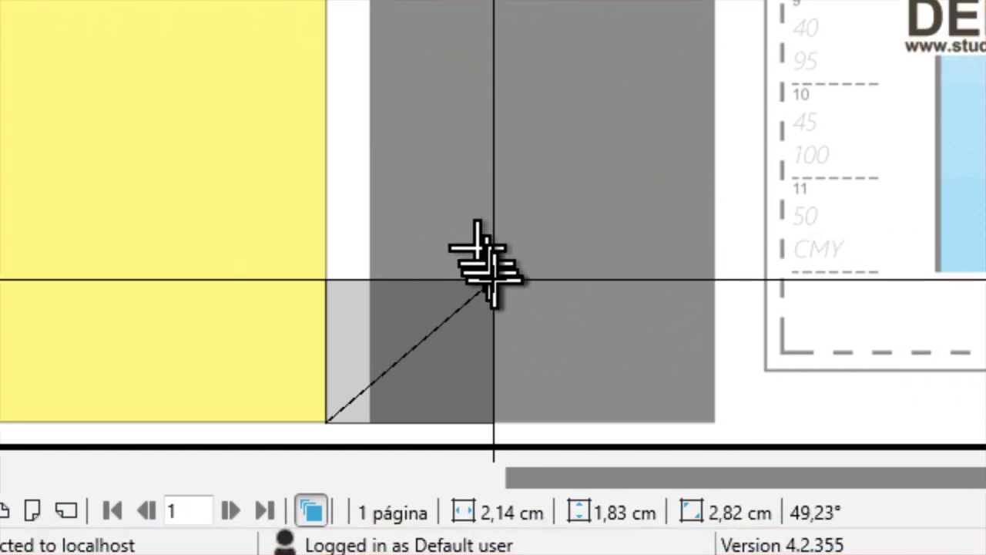
{"action": "left_click_drag", "start_coordinate": [493, 279], "coordinate": [670, 346]}
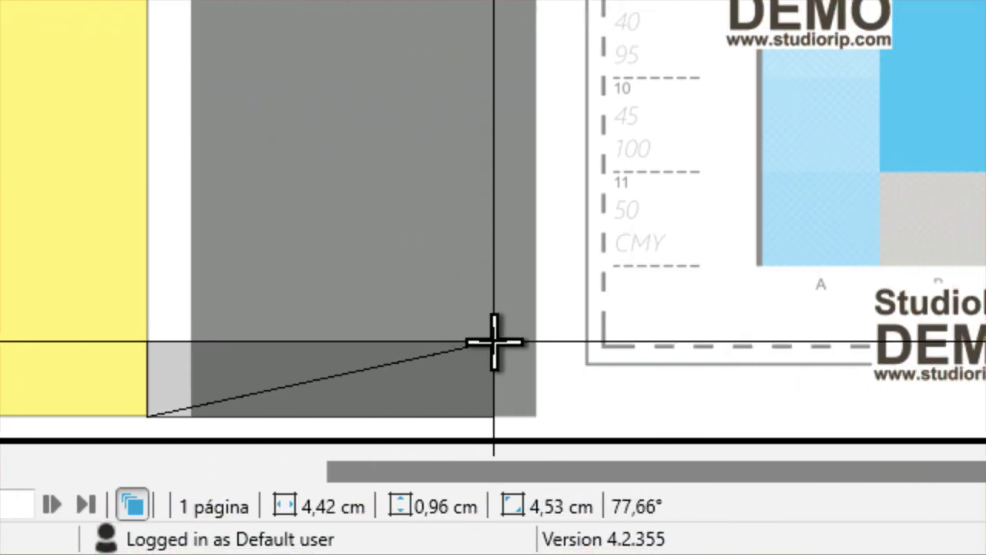
{"action": "left_click_drag", "start_coordinate": [493, 342], "coordinate": [495, 339]}
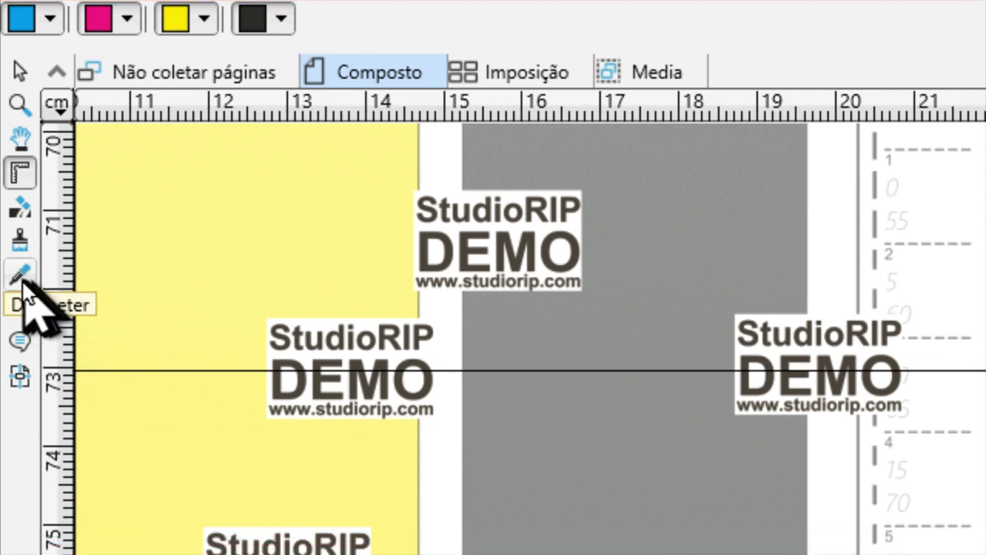
Step: Sample the ink percentages of the black gradient strip and the light cyan patches with the densitometer
{"action": "left_click", "coordinate": [21, 279]}
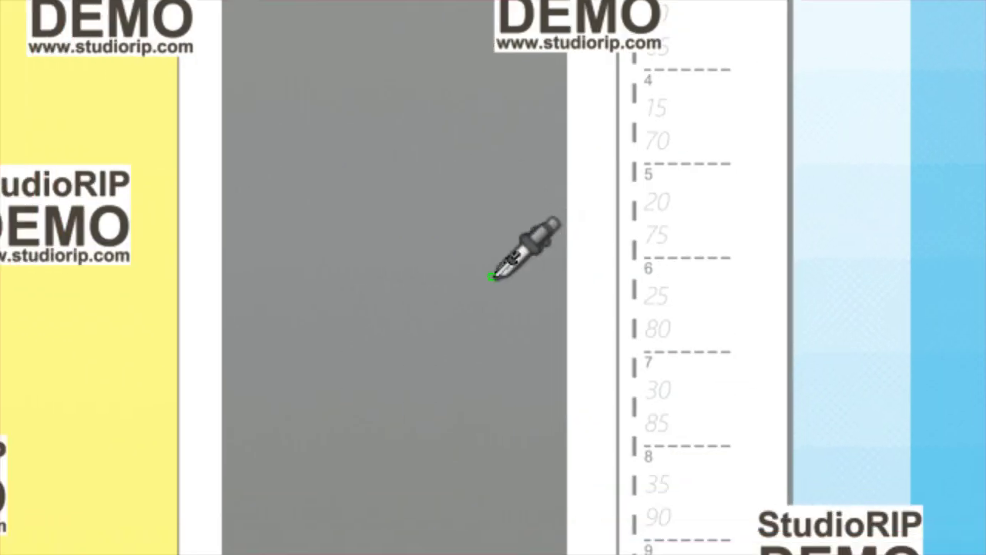
{"action": "left_click", "coordinate": [493, 276]}
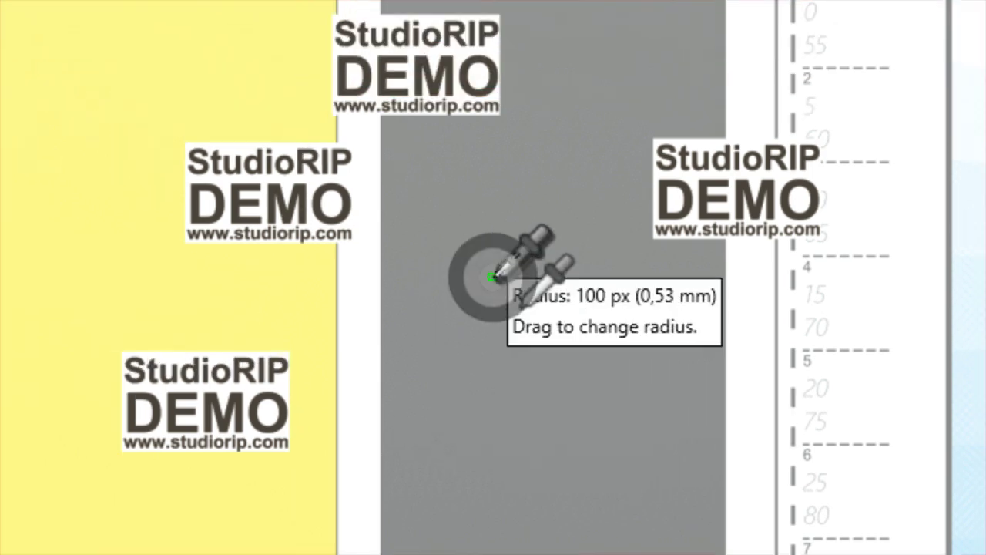
{"action": "left_click", "coordinate": [424, 177]}
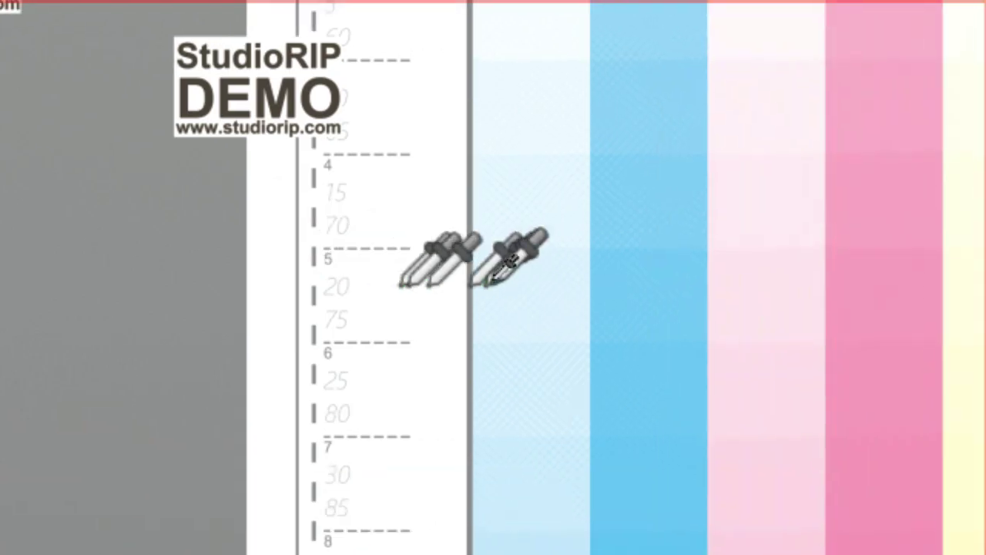
{"action": "left_click", "coordinate": [492, 276]}
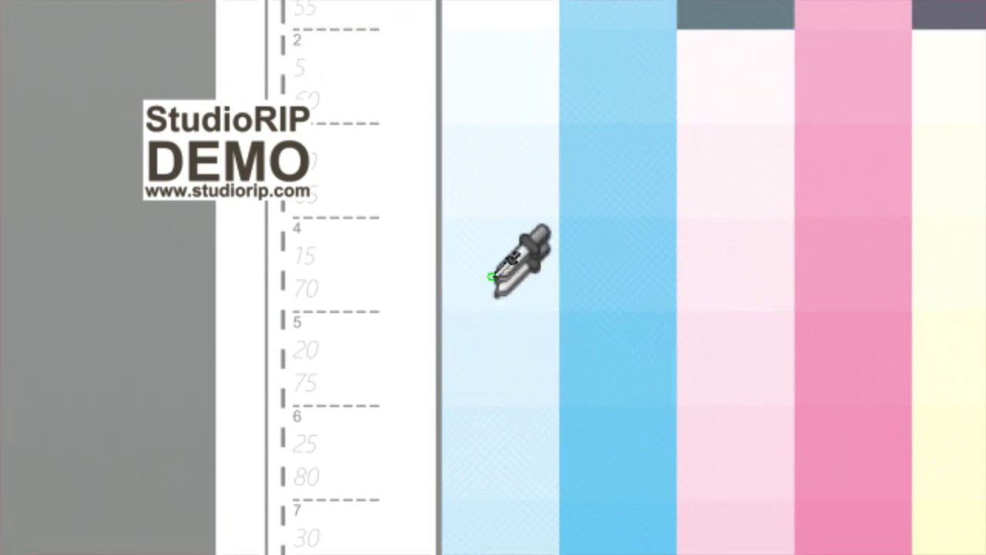
{"action": "left_click", "coordinate": [492, 276]}
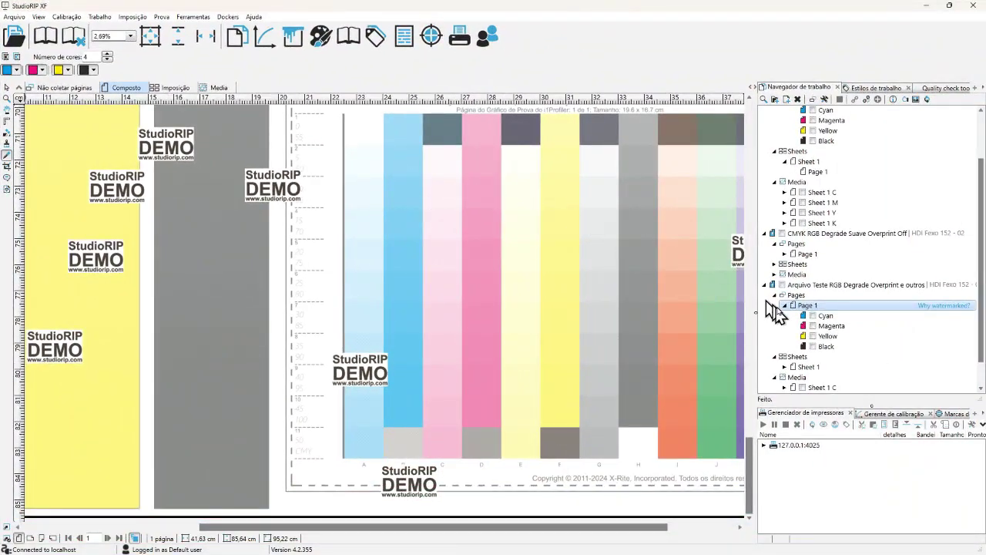
Step: Remove the FLEXO 180 BUMP OFFSET response curve from the Arquivo Teste RGB Degrade Overprint e outros job's calibration and reprocess the job
{"action": "left_click", "coordinate": [834, 287]}
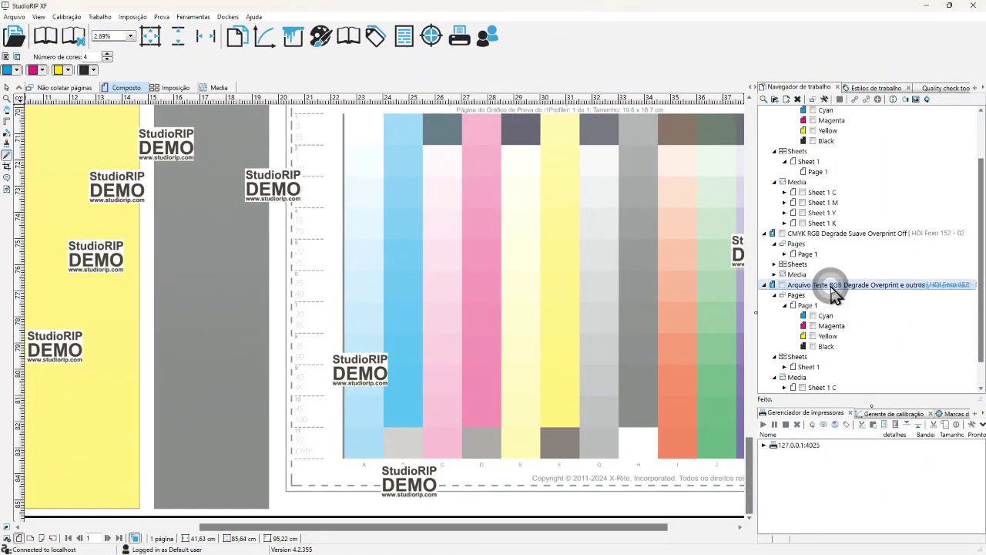
{"action": "double_click", "coordinate": [835, 287]}
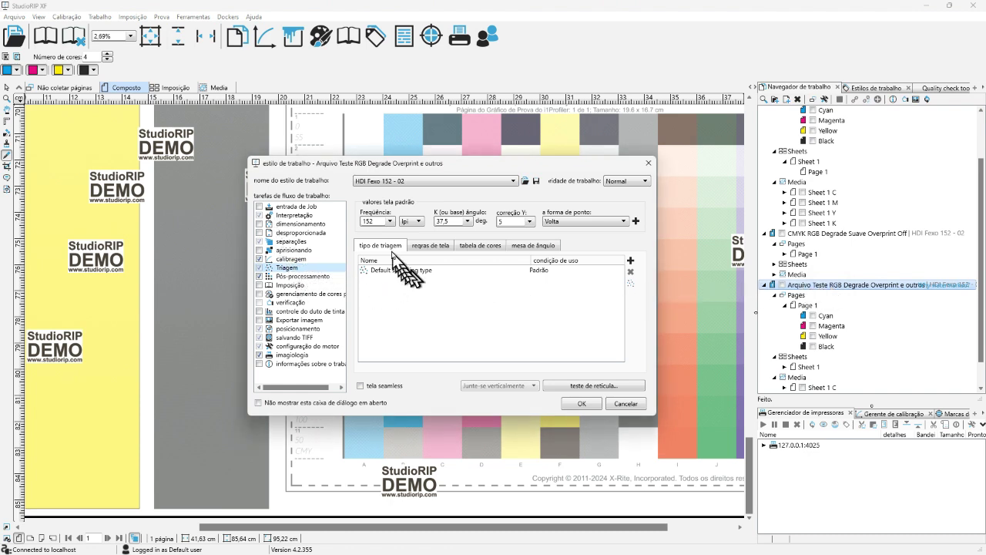
{"action": "left_click", "coordinate": [291, 259]}
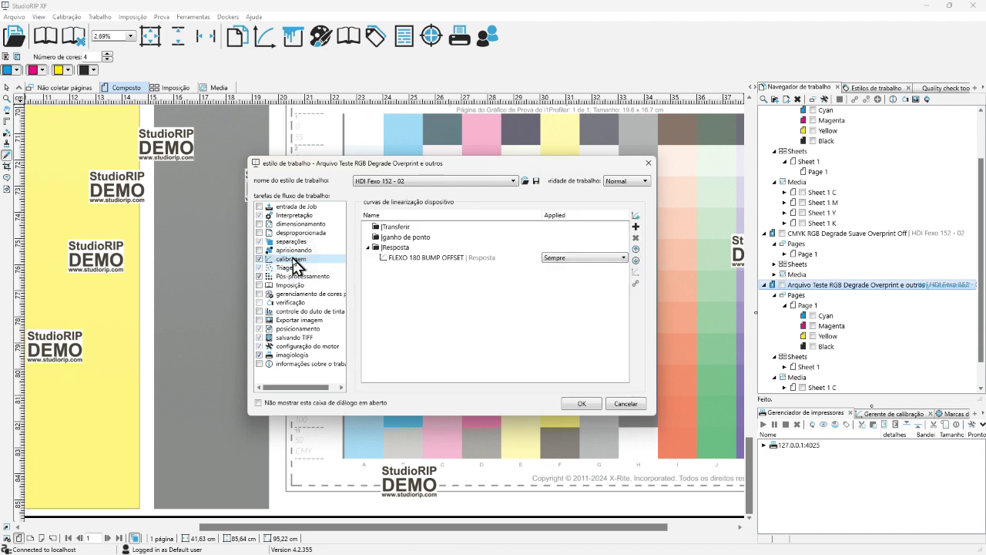
{"action": "left_click", "coordinate": [468, 259]}
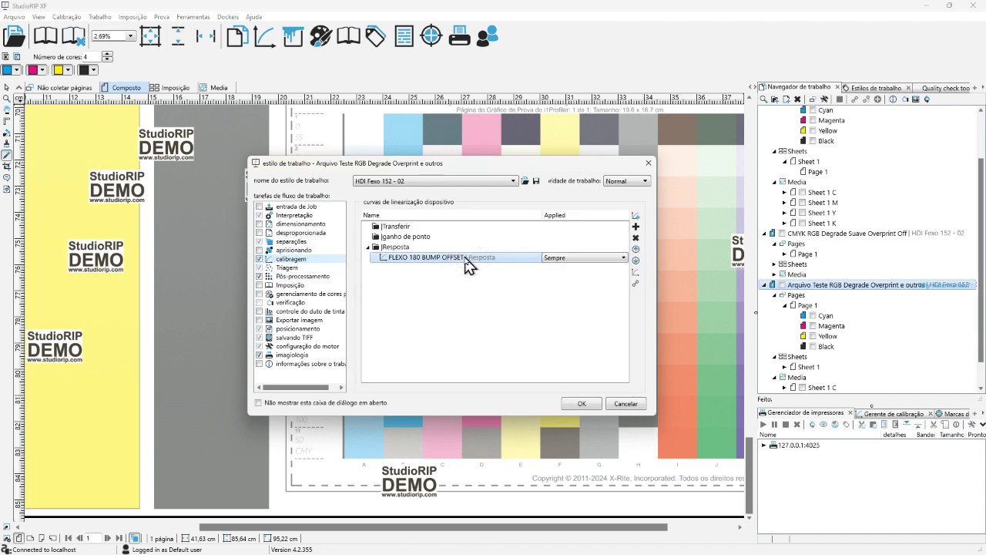
{"action": "left_click", "coordinate": [636, 238]}
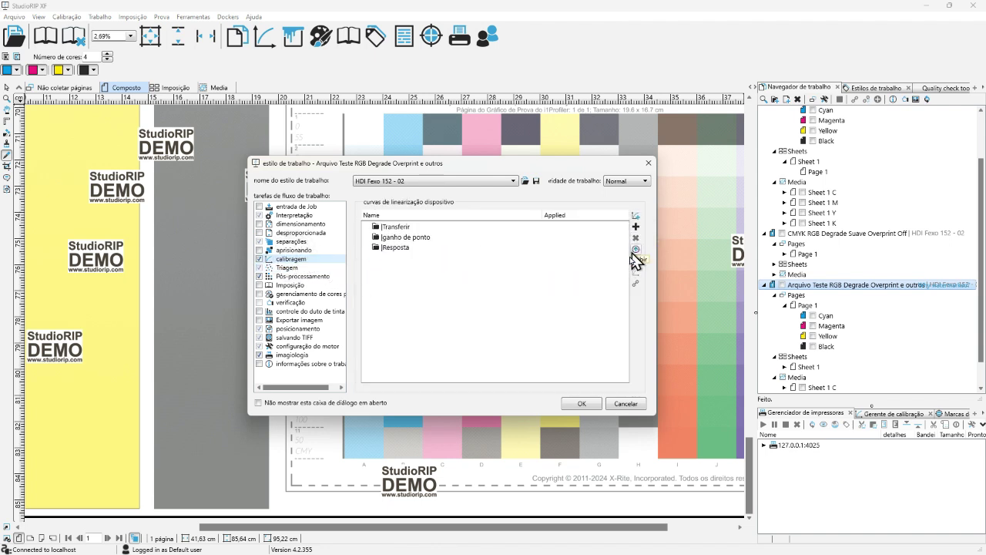
{"action": "left_click", "coordinate": [584, 403]}
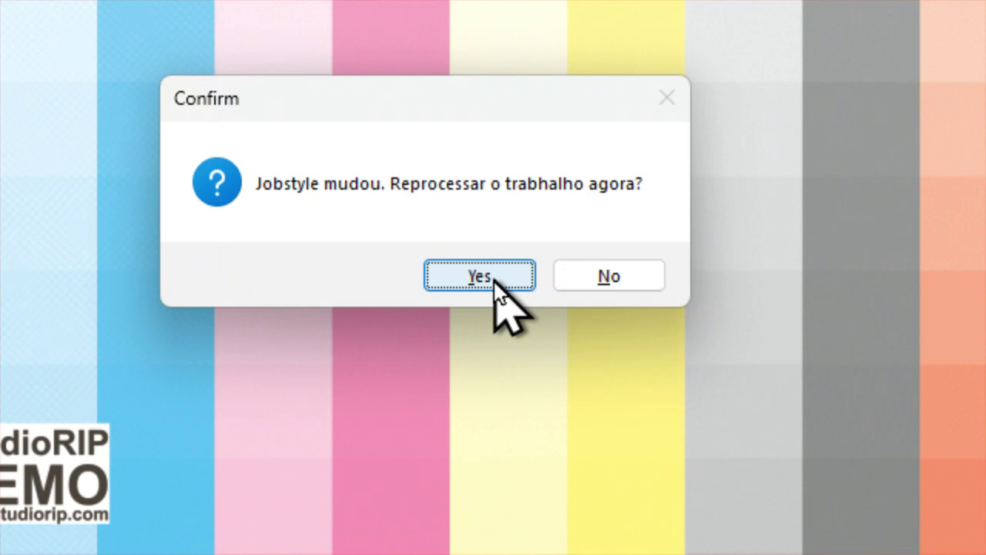
{"action": "left_click", "coordinate": [494, 280]}
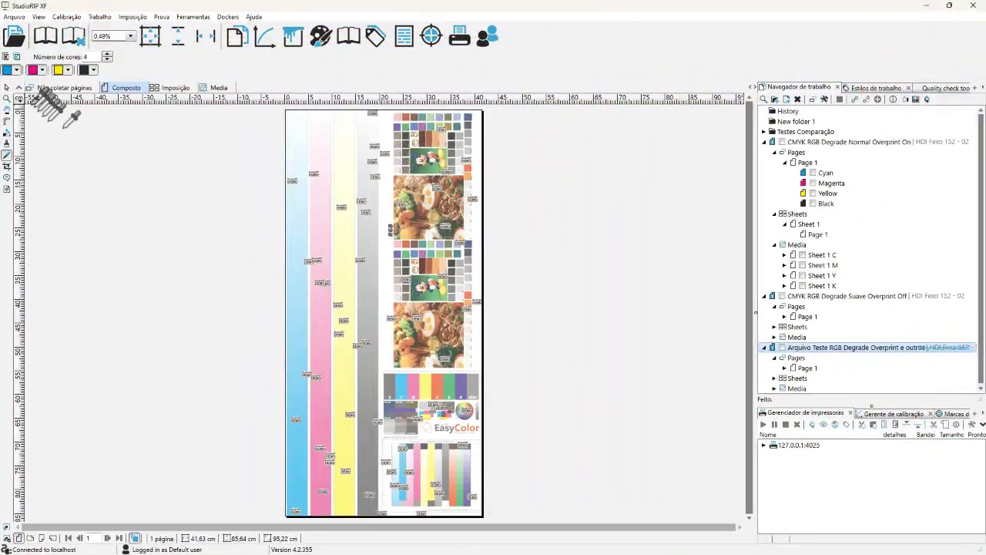
Step: Magnify the linearization chart and sample the 20, 15 and 10 percent light cyan patches with the densitometer
{"action": "left_click", "coordinate": [7, 99]}
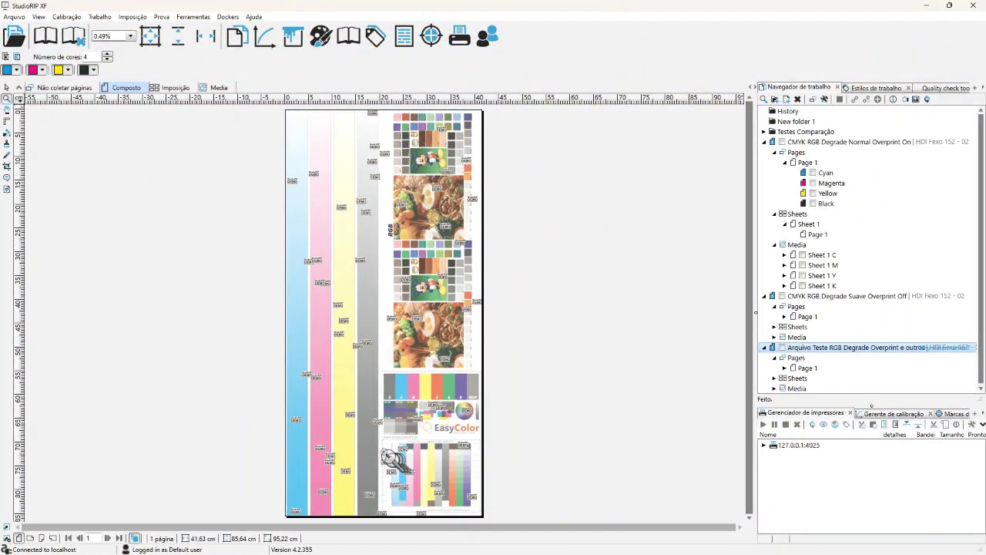
{"action": "left_click_drag", "start_coordinate": [370, 445], "coordinate": [421, 498]}
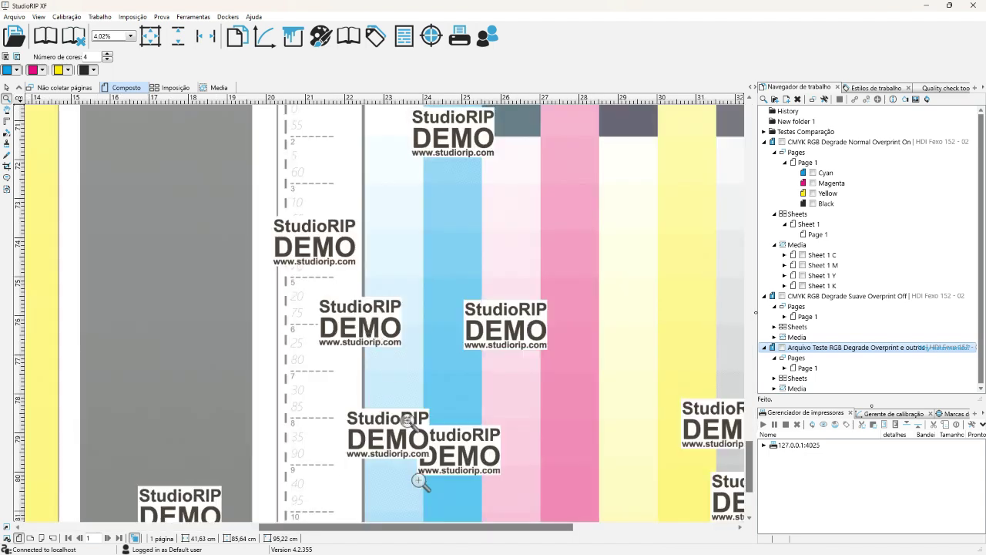
{"action": "left_click_drag", "start_coordinate": [271, 141], "coordinate": [559, 454]}
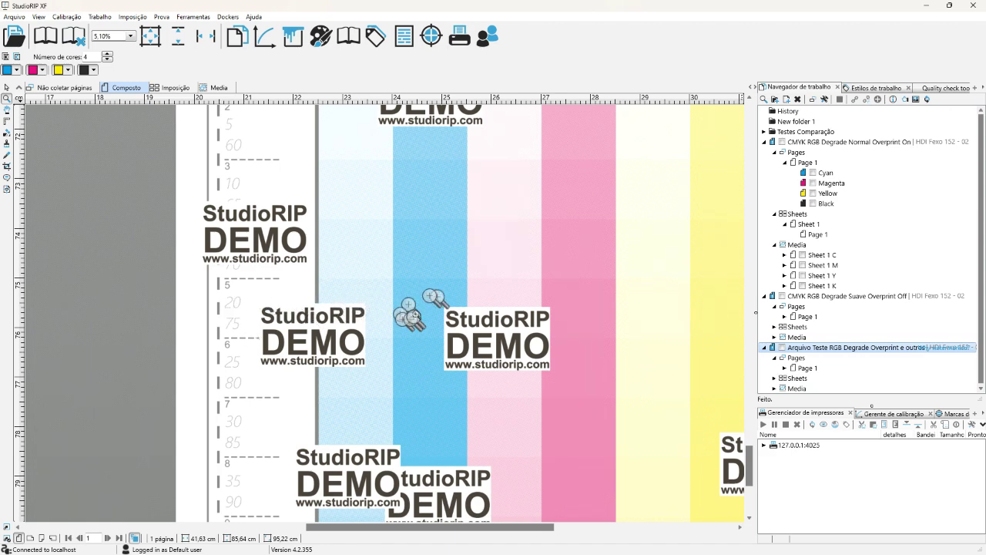
{"action": "left_click", "coordinate": [7, 156]}
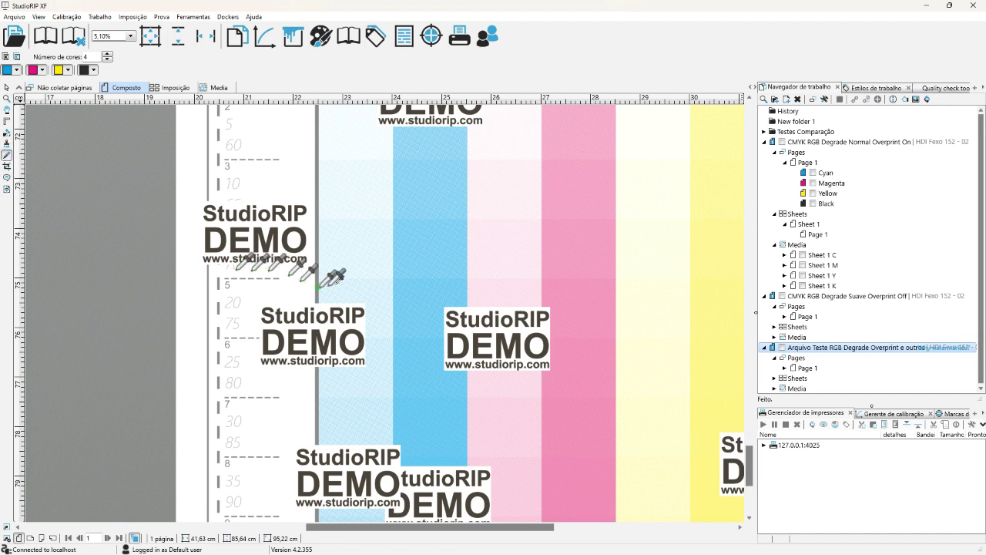
{"action": "left_click", "coordinate": [377, 296]}
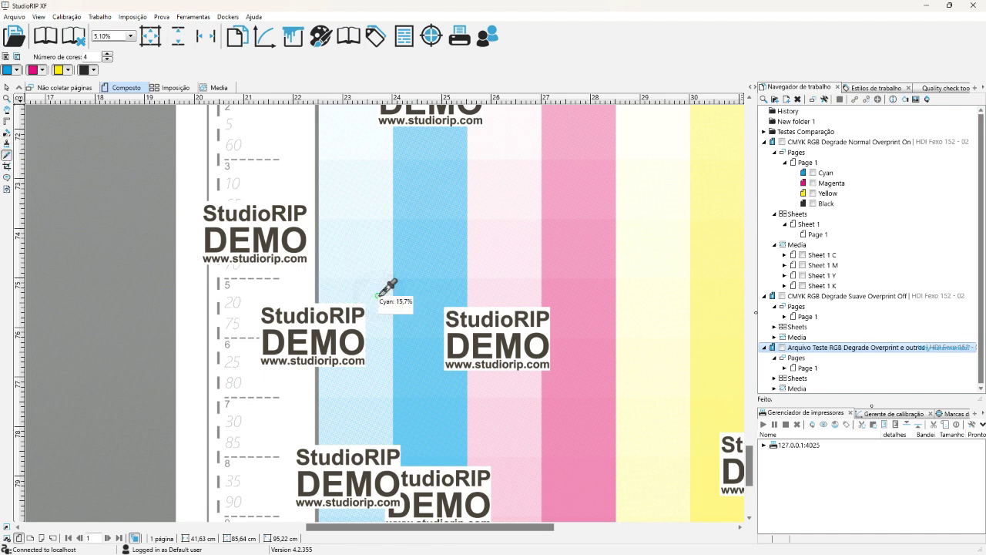
{"action": "left_click", "coordinate": [372, 248]}
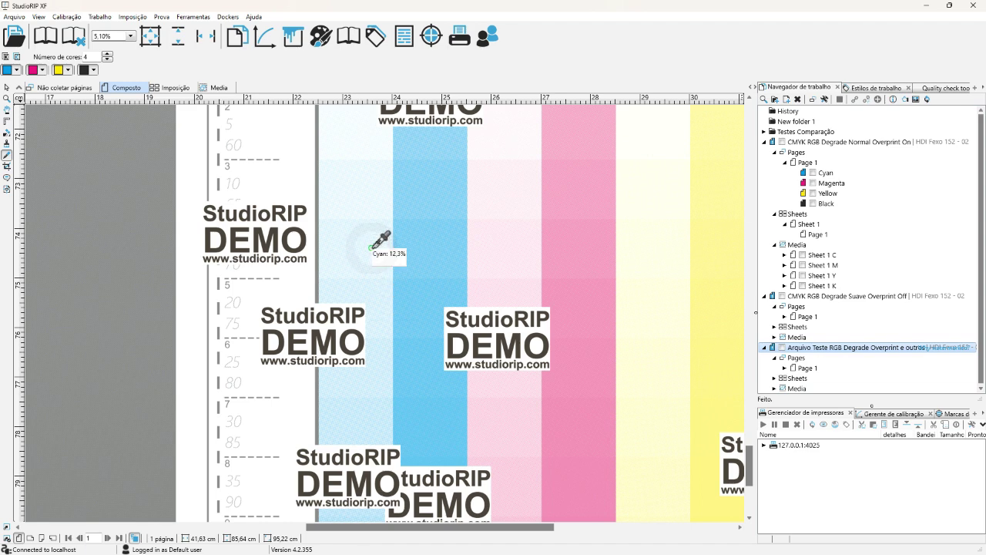
{"action": "left_click", "coordinate": [362, 192]}
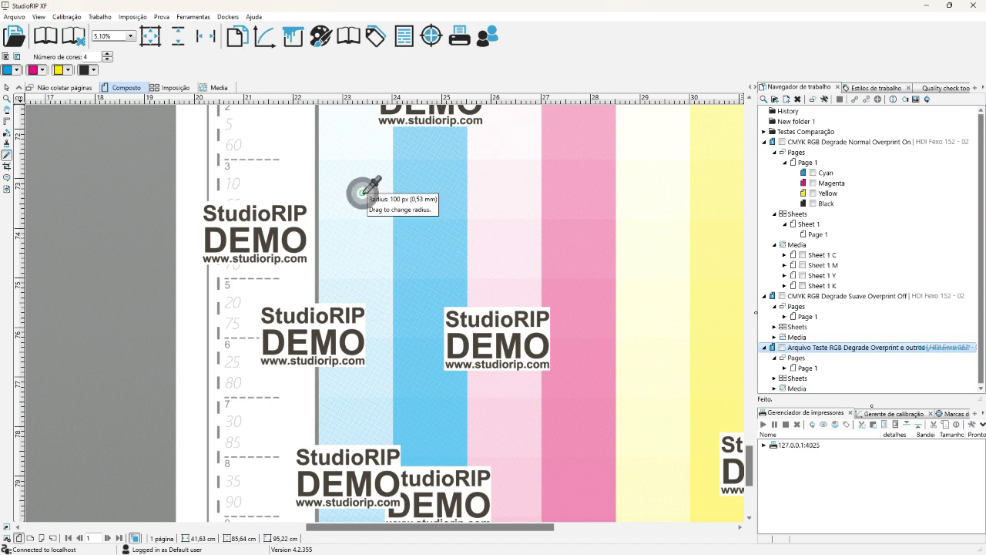
Step: Sample the darker cyan column's patches with the densitometer and enlarge its sampling radius
{"action": "left_click", "coordinate": [433, 187]}
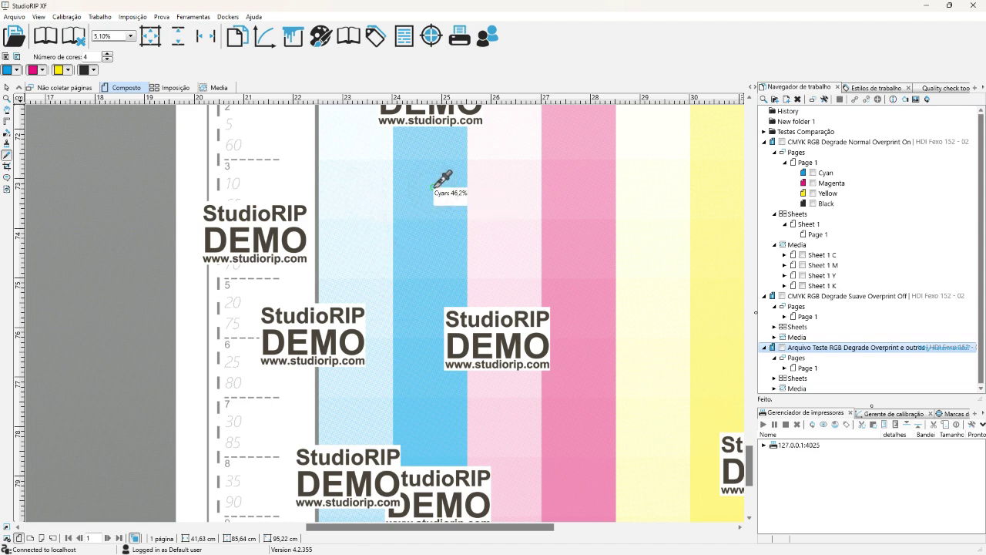
{"action": "left_click", "coordinate": [418, 250]}
{"action": "left_click", "coordinate": [424, 257]}
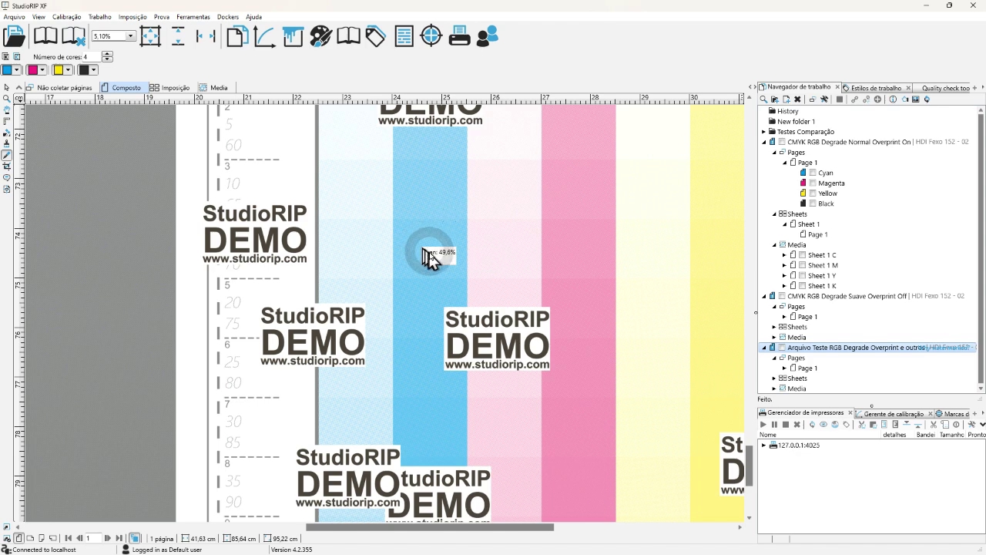
{"action": "left_click", "coordinate": [424, 255]}
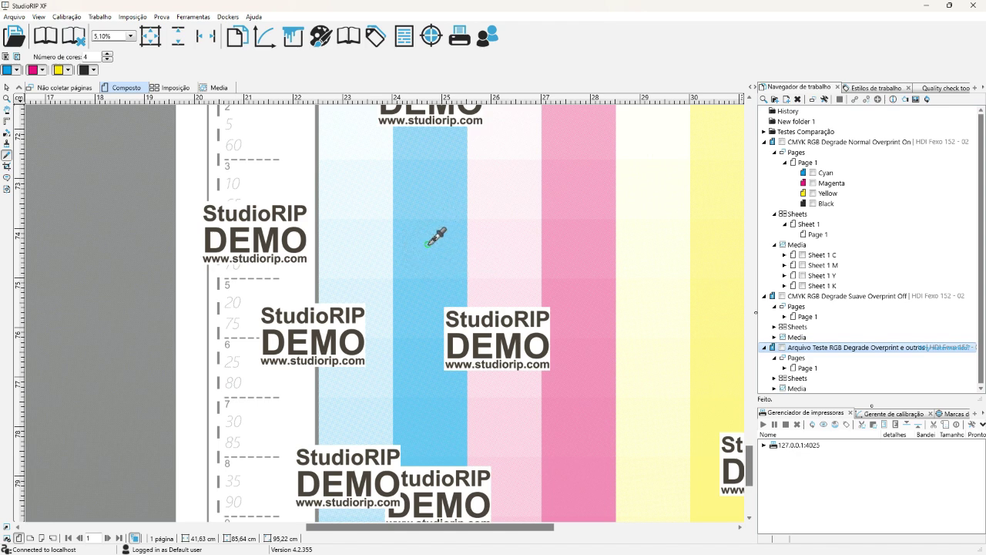
{"action": "left_click", "coordinate": [422, 248]}
{"action": "mouse_move", "coordinate": [423, 237]}
{"action": "left_mouse_down"}
{"action": "mouse_move", "coordinate": [409, 225]}
{"action": "mouse_move", "coordinate": [415, 232]}
{"action": "mouse_move", "coordinate": [407, 236]}
{"action": "mouse_move", "coordinate": [429, 247]}
{"action": "left_mouse_up"}
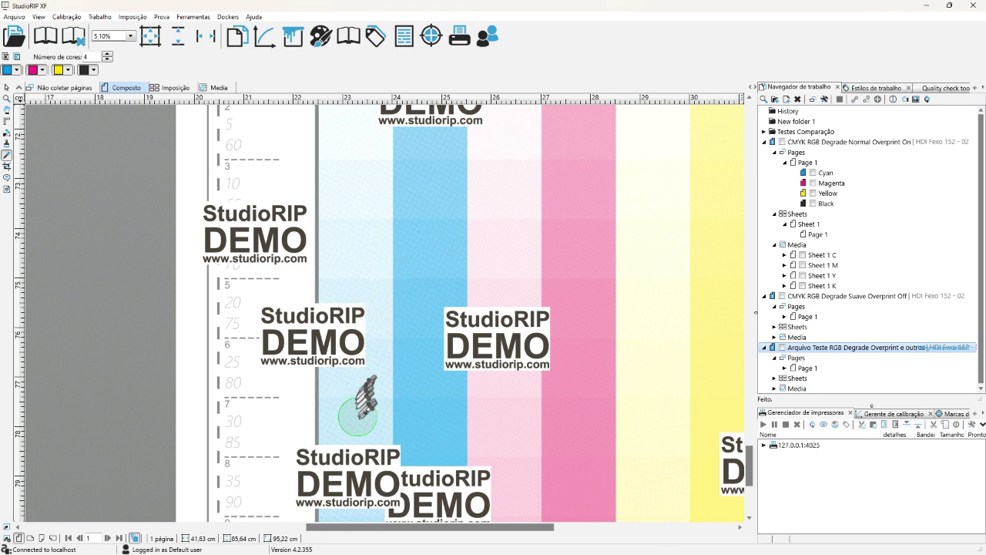
{"action": "mouse_move", "coordinate": [442, 423]}
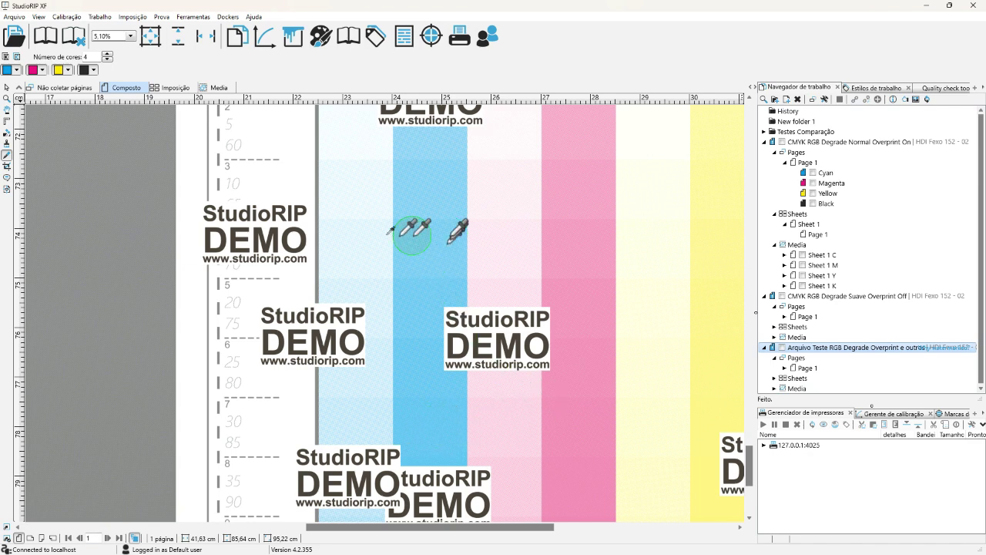
Step: Sample the 25C 19M 19Y grey balance patch in the overprint test area with the densitometer
{"action": "mouse_move", "coordinate": [114, 208]}
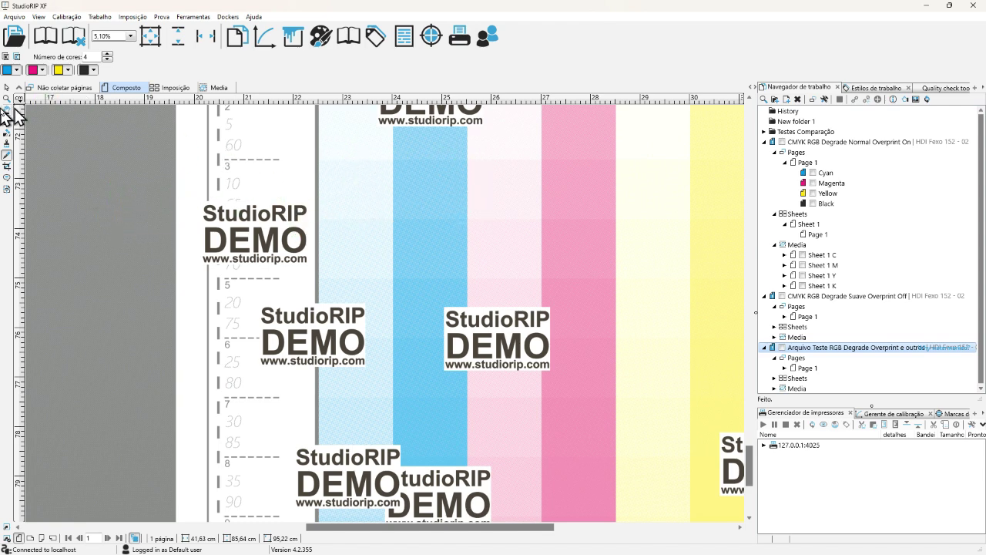
{"action": "left_click", "coordinate": [8, 108]}
{"action": "left_click_drag", "start_coordinate": [452, 203], "coordinate": [445, 357]}
{"action": "left_click_drag", "start_coordinate": [378, 282], "coordinate": [414, 350]}
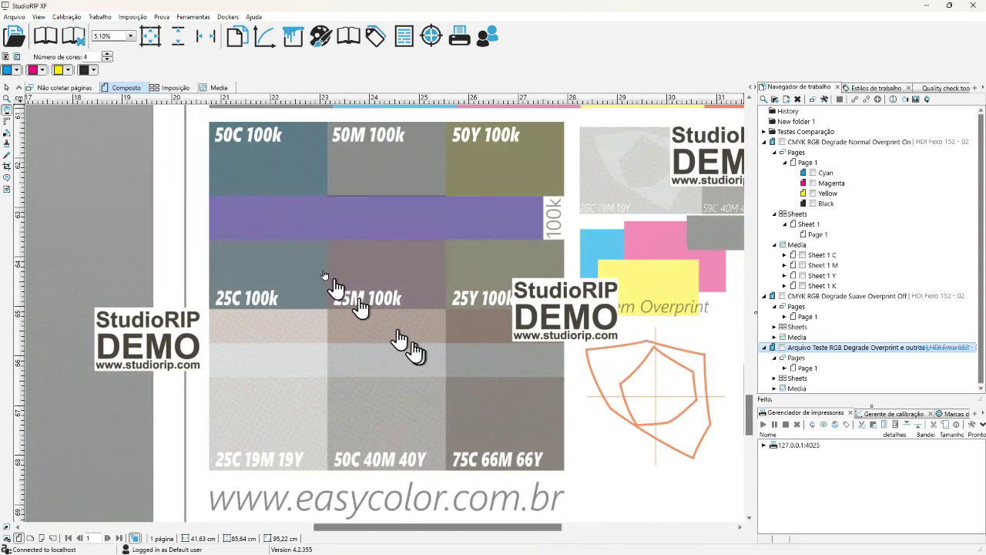
{"action": "left_click", "coordinate": [6, 154]}
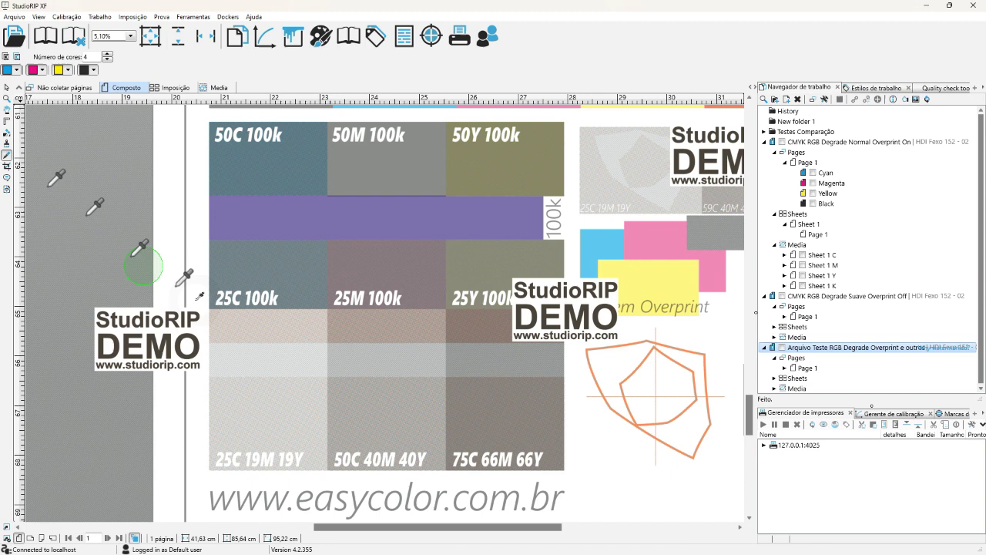
{"action": "left_click", "coordinate": [276, 413]}
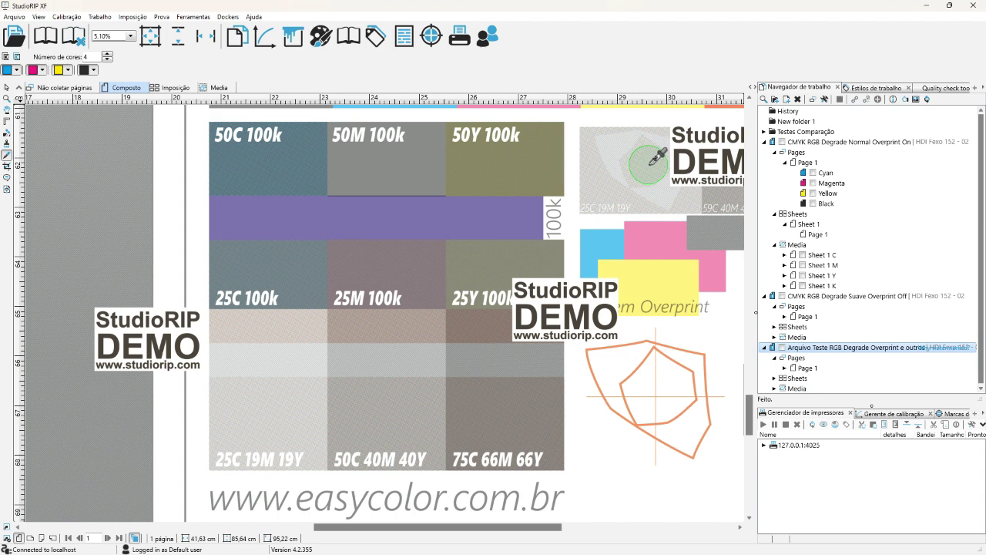
{"action": "mouse_move", "coordinate": [648, 164]}
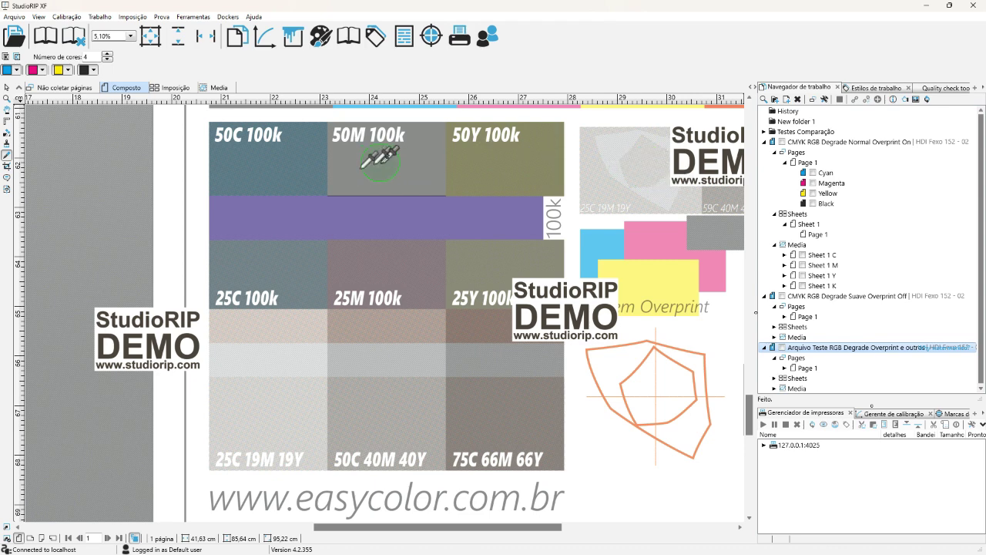
Step: Reduce the densitometer's sampling radius over the 50M 100k patch and sample the purple bar at several points
{"action": "mouse_move", "coordinate": [385, 168]}
{"action": "left_mouse_down"}
{"action": "mouse_move", "coordinate": [452, 221]}
{"action": "mouse_move", "coordinate": [395, 162]}
{"action": "left_mouse_up"}
{"action": "left_click", "coordinate": [354, 218]}
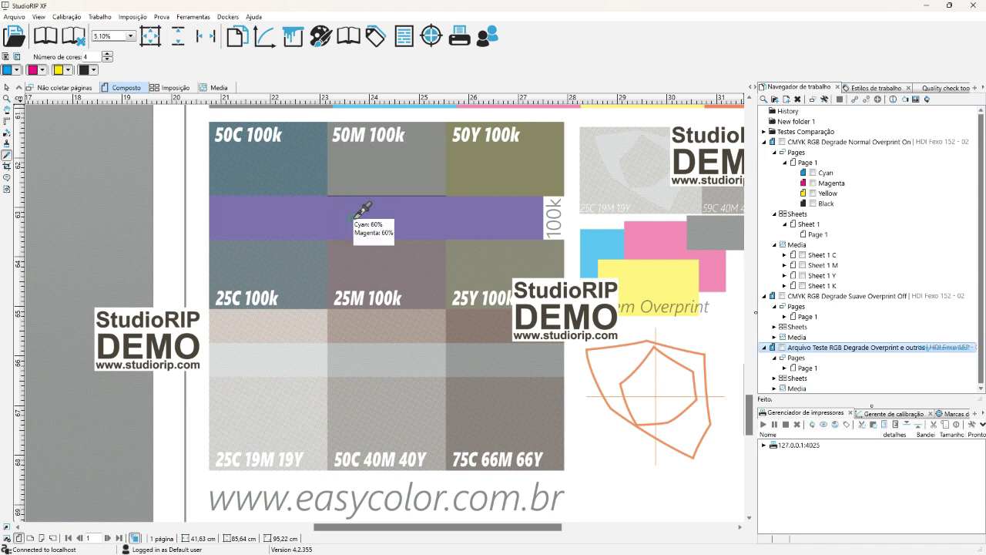
{"action": "left_click", "coordinate": [494, 217]}
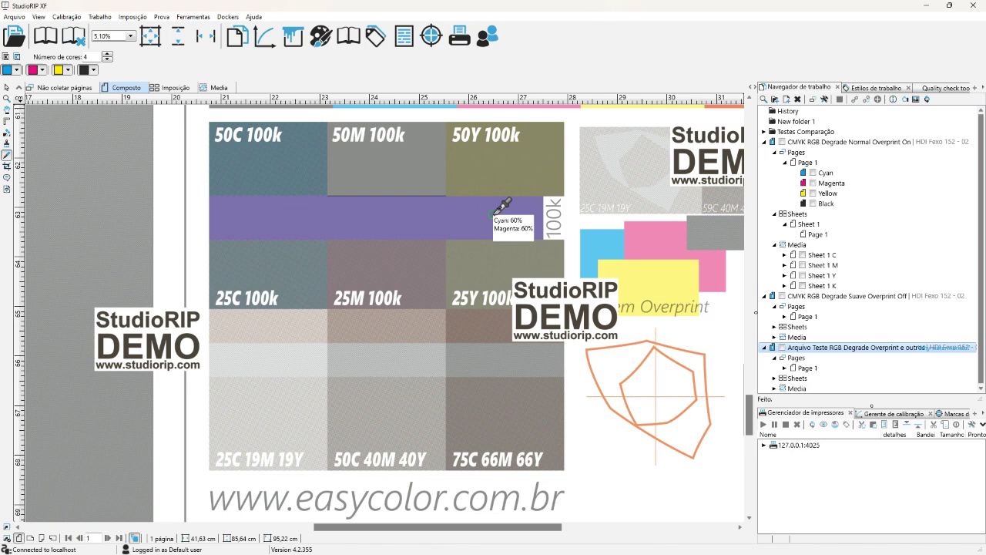
{"action": "left_click", "coordinate": [371, 217]}
{"action": "left_click", "coordinate": [282, 212]}
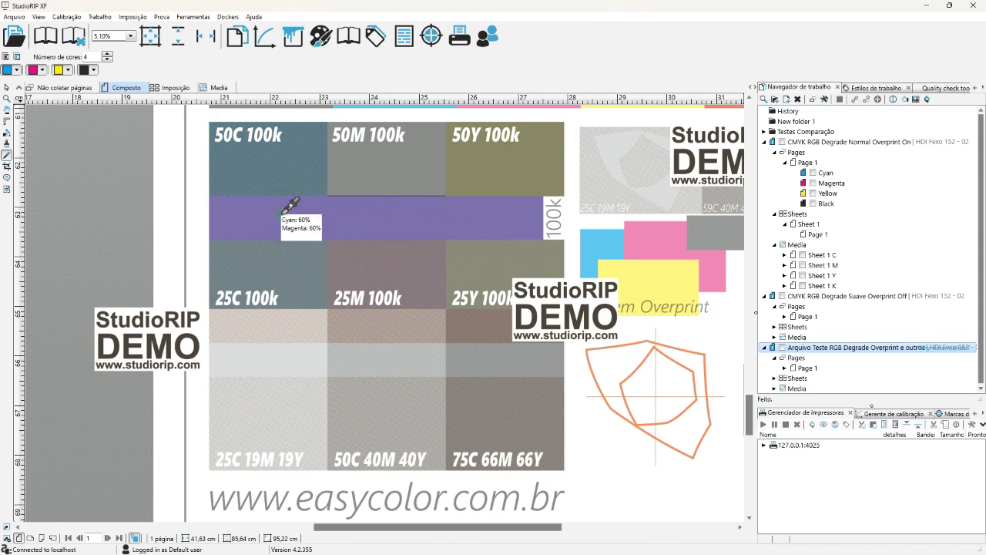
Step: View the solid K, C, M and Y patches above the overprint area and fit the full page height in view
{"action": "left_click", "coordinate": [749, 128]}
{"action": "left_click", "coordinate": [749, 128]}
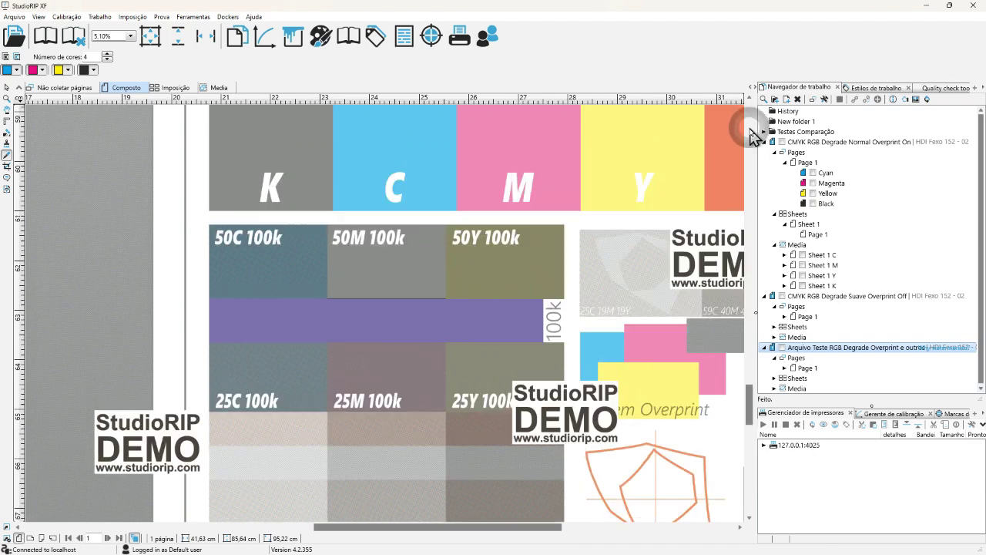
{"action": "left_click", "coordinate": [749, 129]}
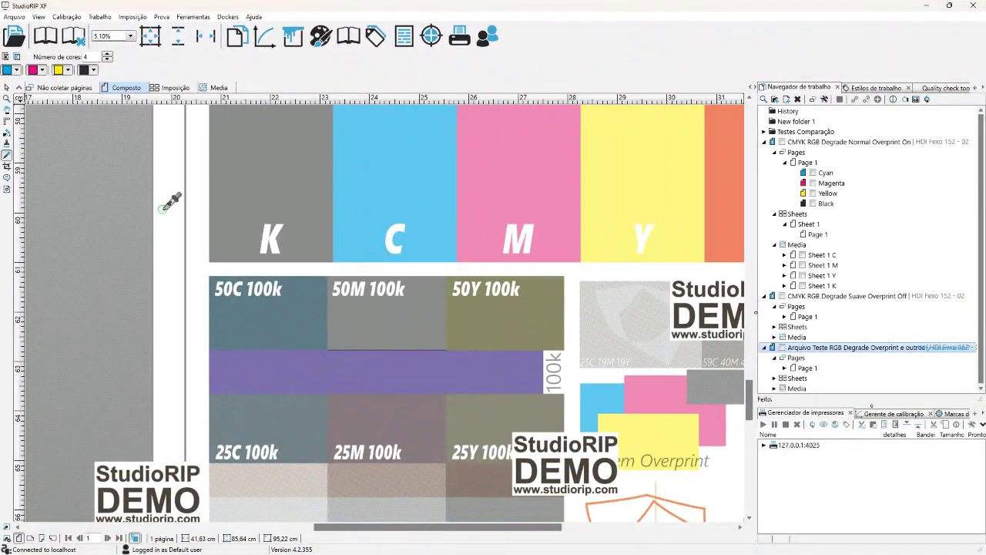
{"action": "left_click", "coordinate": [173, 39]}
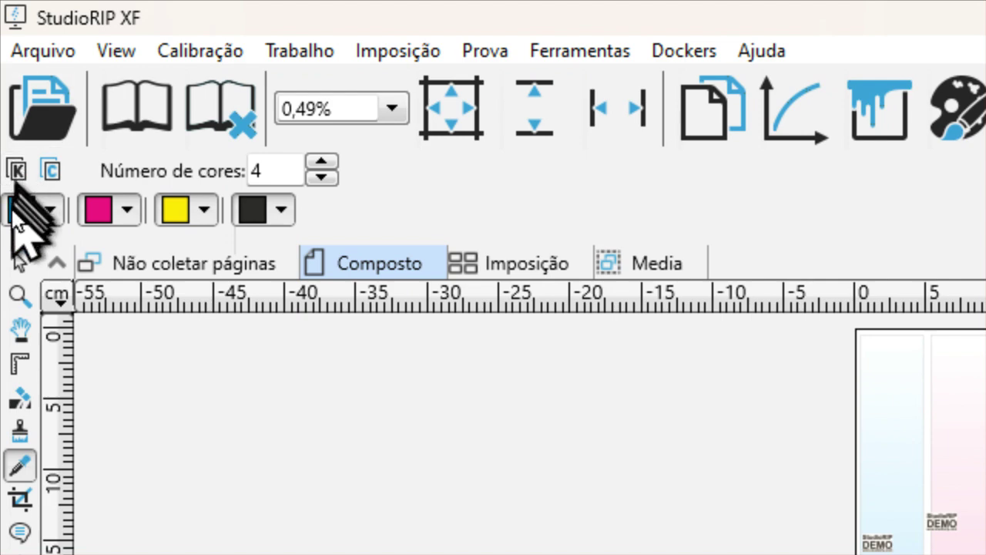
Step: Hide the cyan, magenta and yellow separations one by one and show all three again
{"action": "left_click", "coordinate": [49, 211]}
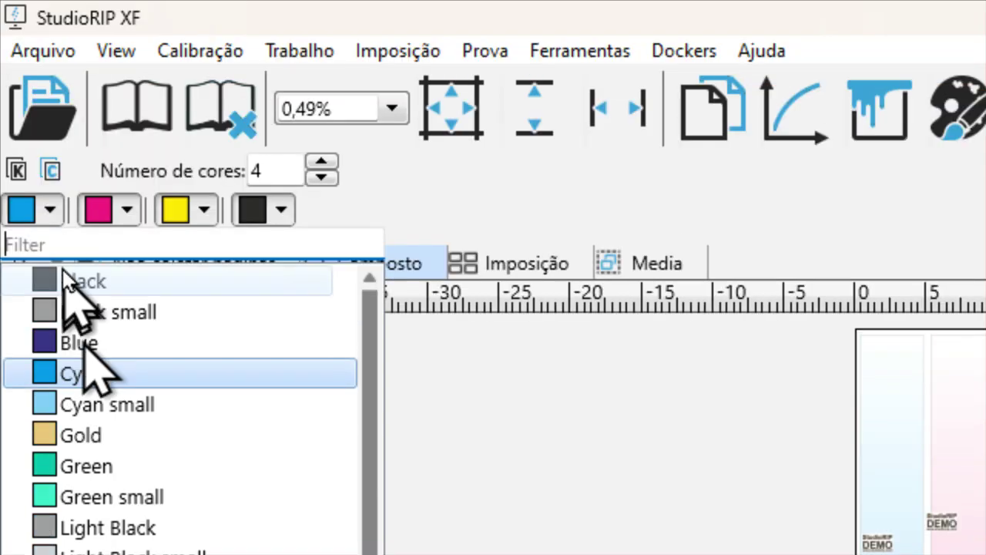
{"action": "left_click", "coordinate": [49, 216]}
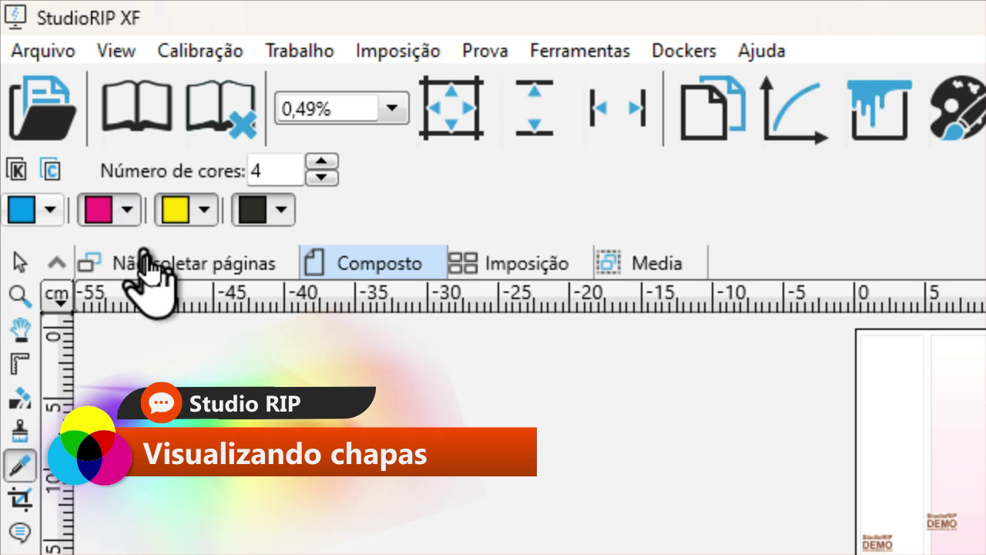
{"action": "left_click", "coordinate": [105, 216]}
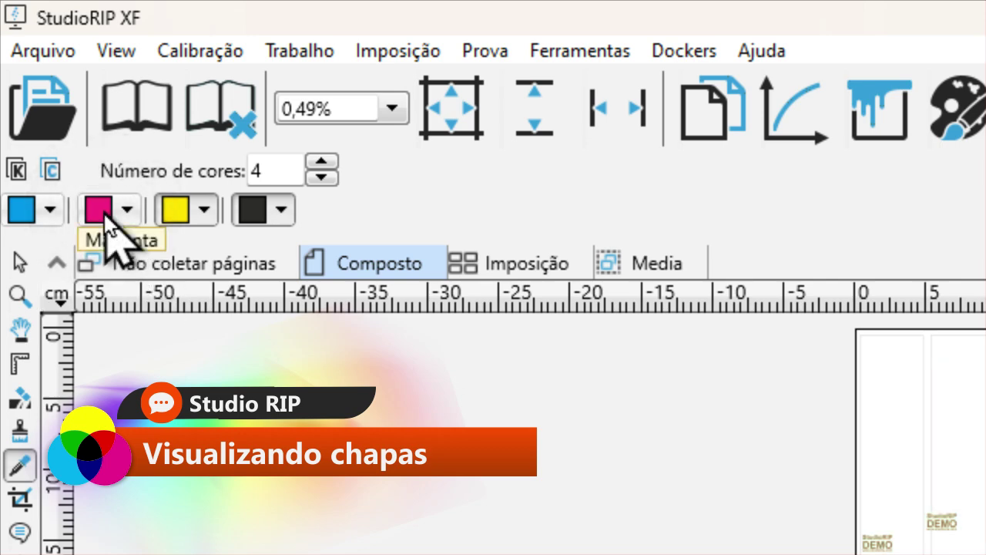
{"action": "left_click", "coordinate": [176, 216]}
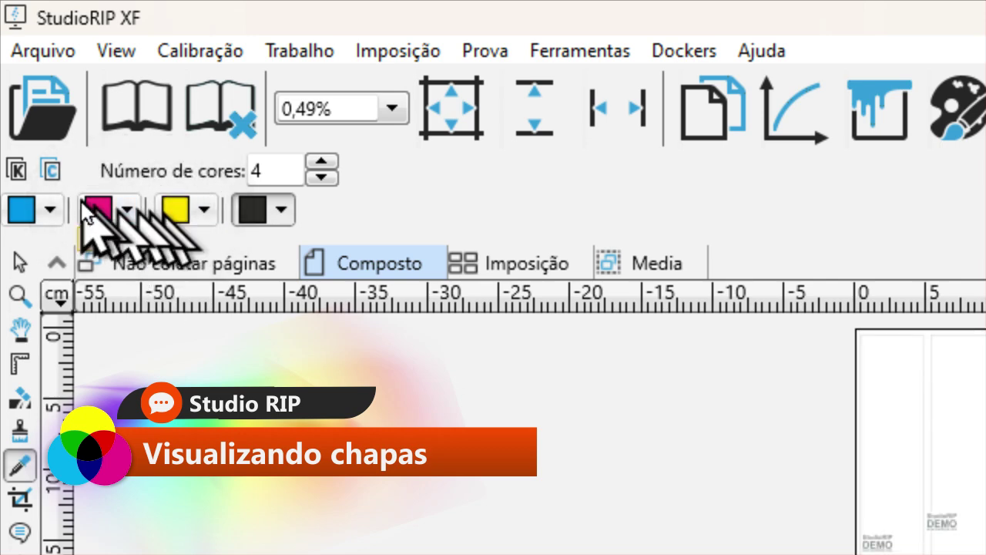
{"action": "left_click", "coordinate": [176, 216]}
{"action": "left_click", "coordinate": [99, 210]}
{"action": "left_click", "coordinate": [22, 210]}
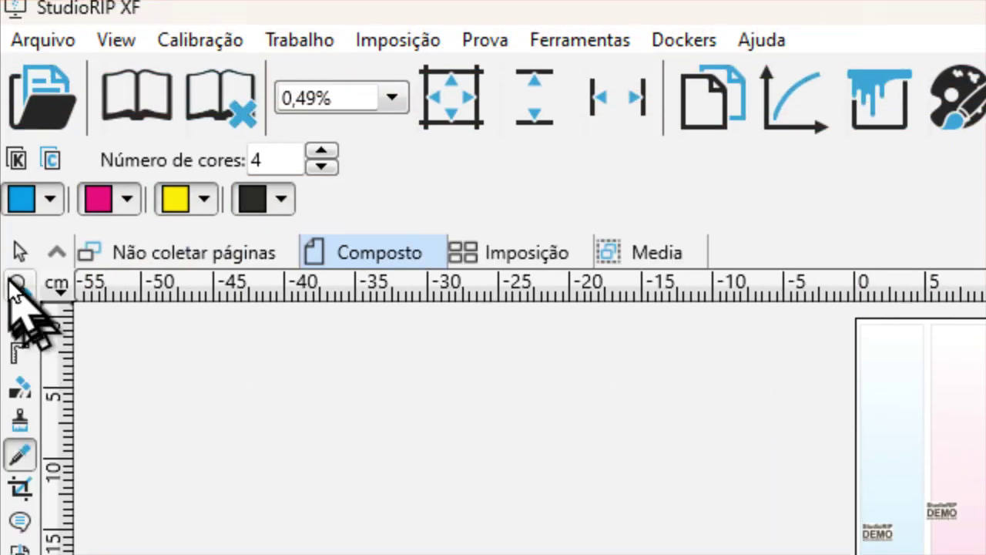
Step: Turn off all four separations over the K to GRAY patches and turn magenta and yellow back on
{"action": "left_click", "coordinate": [15, 285]}
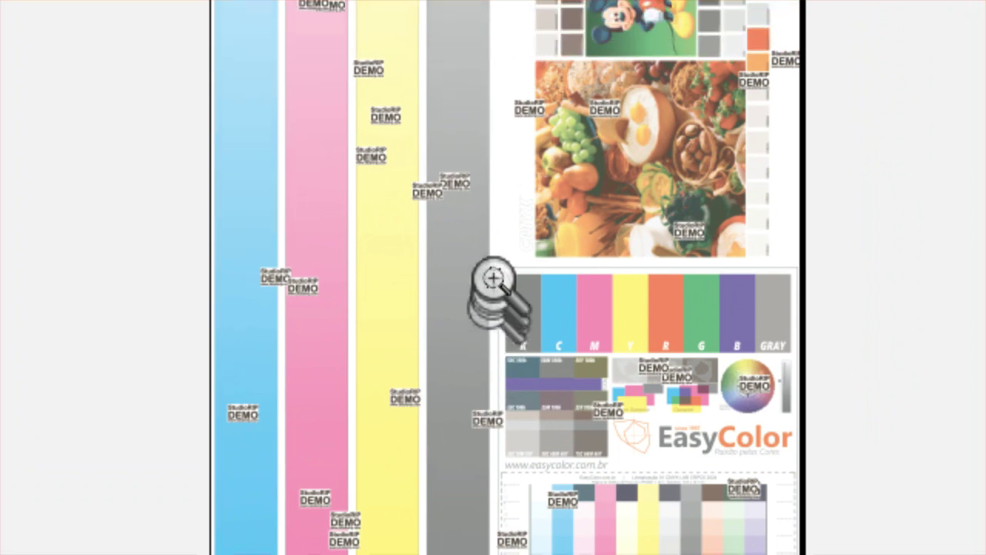
{"action": "left_click_drag", "start_coordinate": [504, 217], "coordinate": [681, 310]}
{"action": "mouse_move", "coordinate": [493, 277]}
{"action": "left_mouse_down"}
{"action": "mouse_move", "coordinate": [473, 265]}
{"action": "mouse_move", "coordinate": [506, 286]}
{"action": "left_mouse_up"}
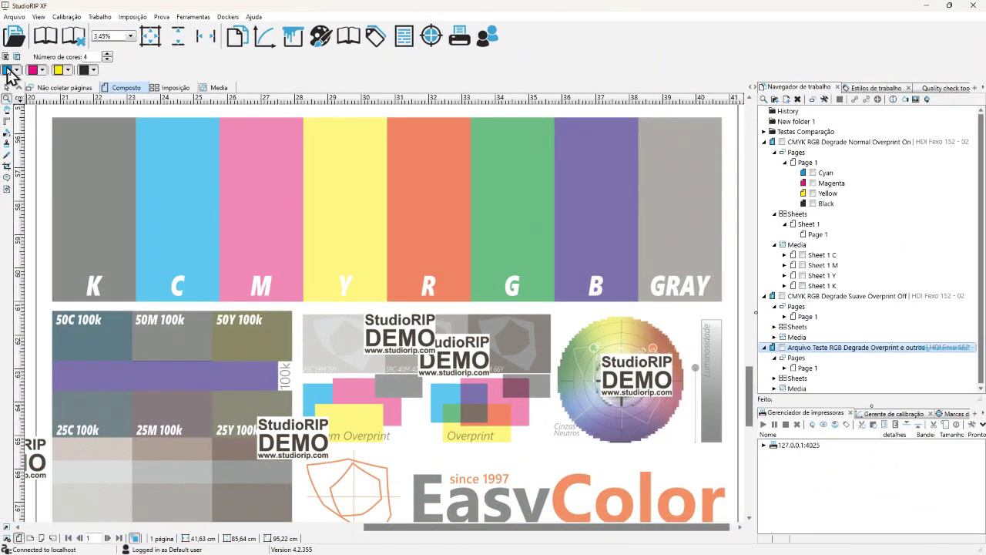
{"action": "left_click", "coordinate": [8, 70]}
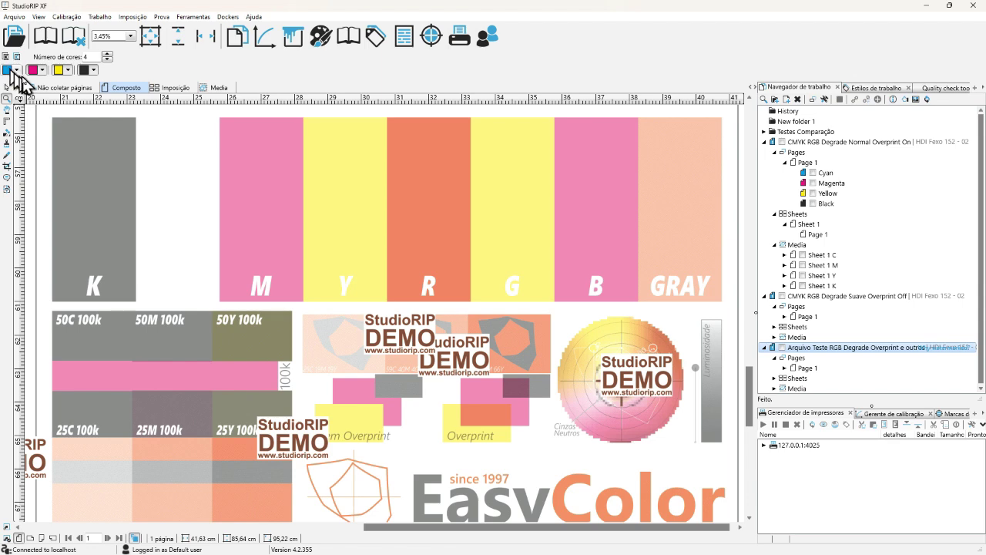
{"action": "left_click", "coordinate": [33, 69]}
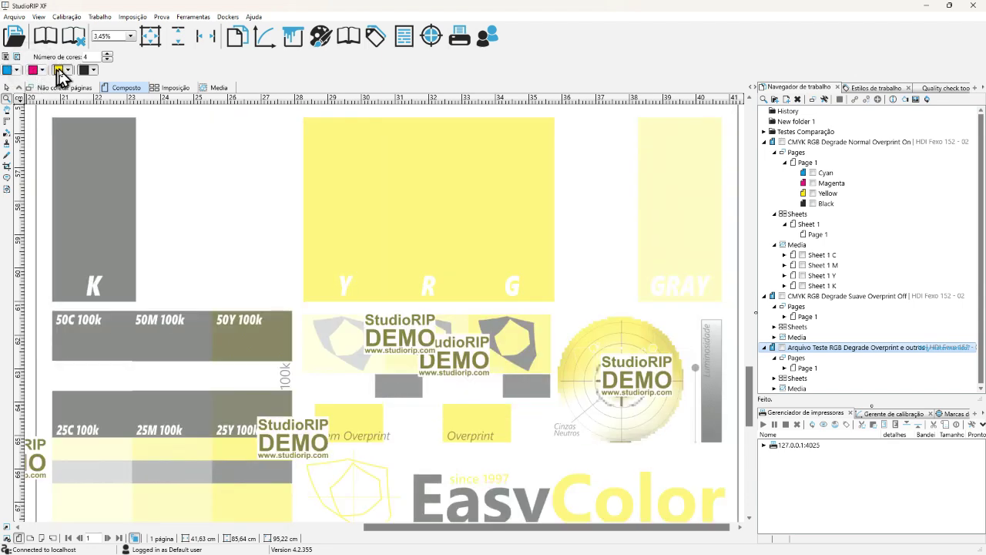
{"action": "left_click", "coordinate": [58, 69]}
{"action": "left_click", "coordinate": [84, 70]}
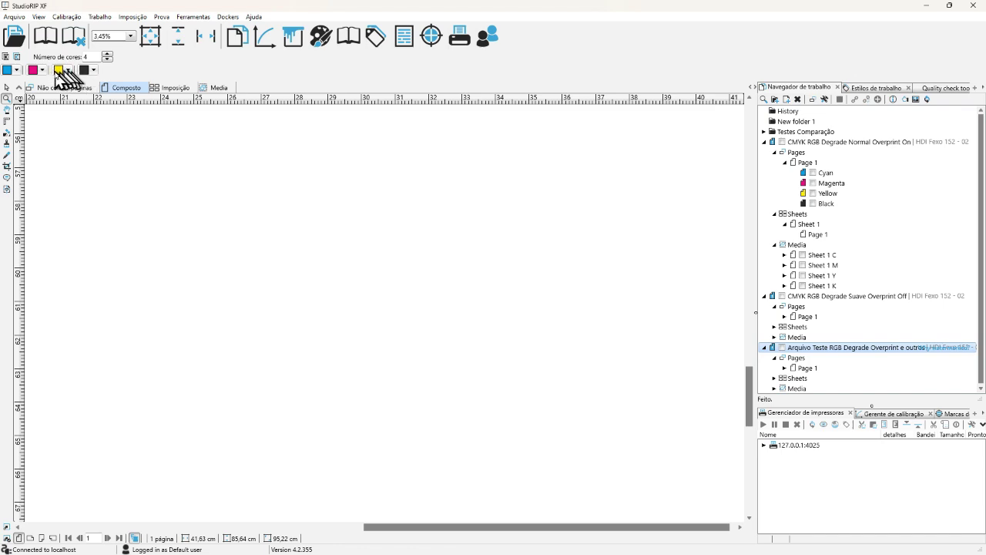
{"action": "left_click", "coordinate": [32, 70]}
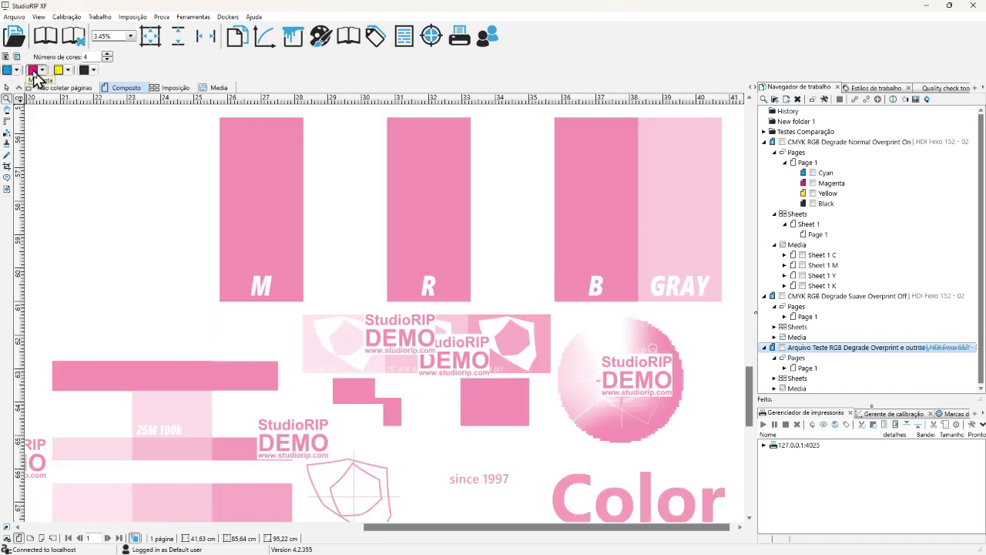
{"action": "left_click", "coordinate": [59, 72]}
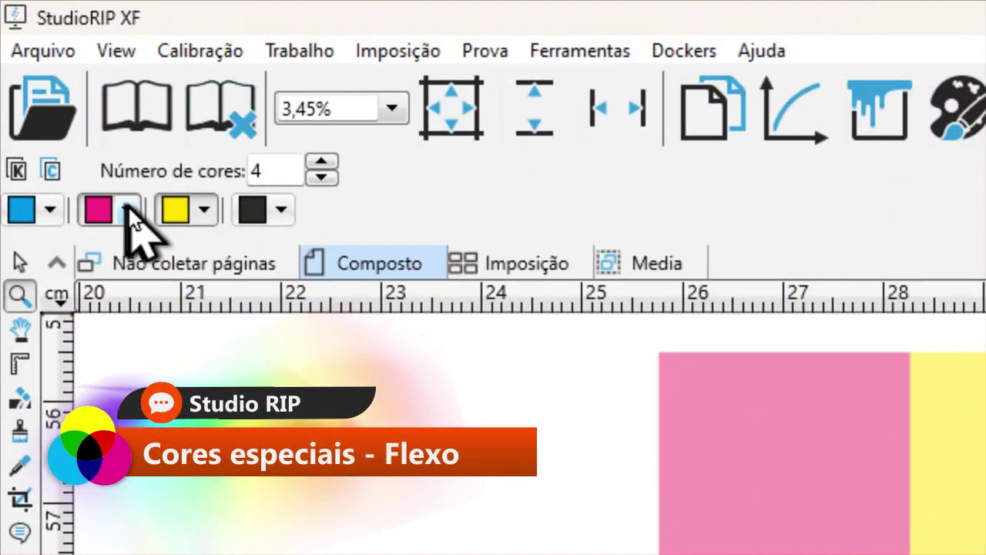
Step: Change the magenta separation's ink colour to Red and restore it to Magenta
{"action": "left_click", "coordinate": [127, 208]}
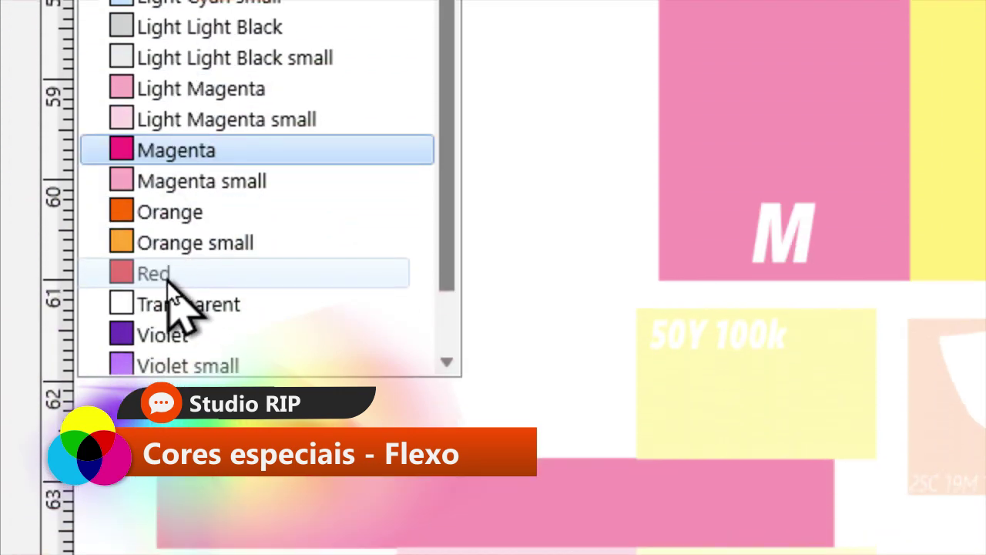
{"action": "left_click", "coordinate": [168, 279]}
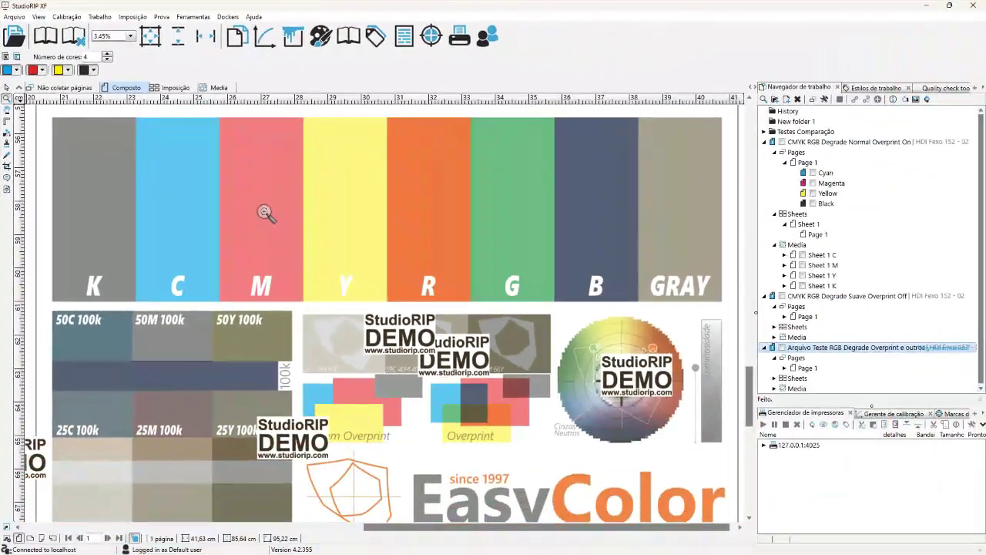
{"action": "left_click", "coordinate": [42, 70]}
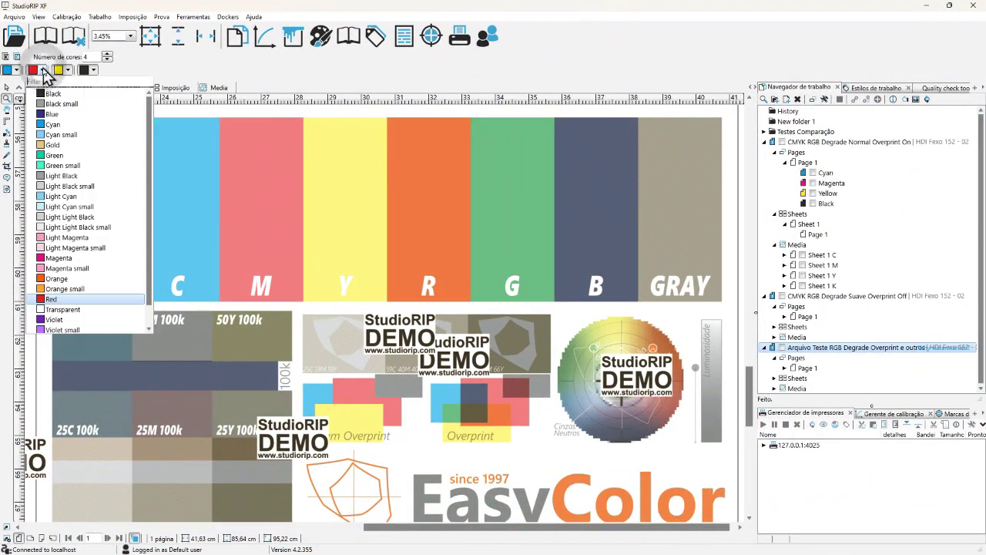
{"action": "left_click", "coordinate": [66, 259]}
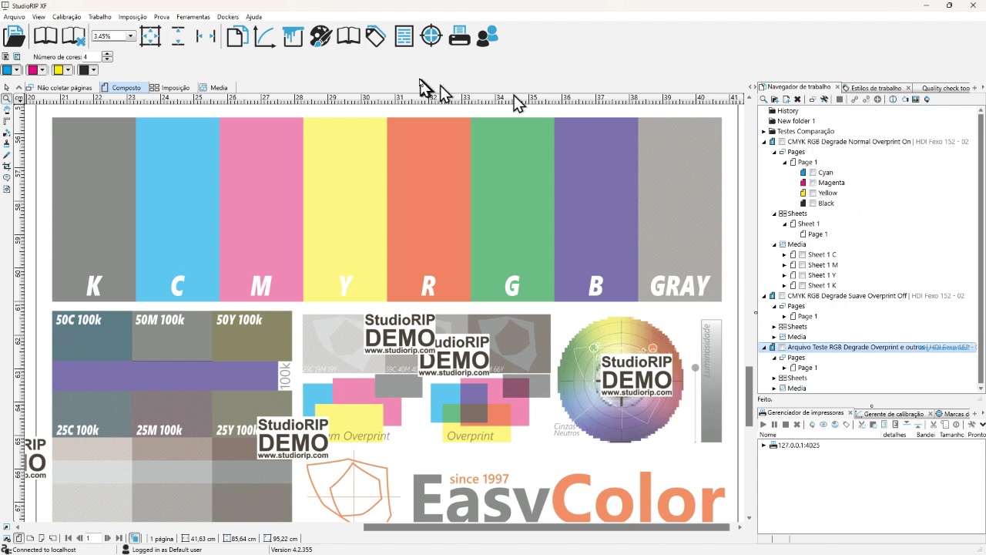
Step: Inspect the Dot gain PSO LWC calibration curve in the calibration editor and close it without saving
{"action": "left_click", "coordinate": [266, 42]}
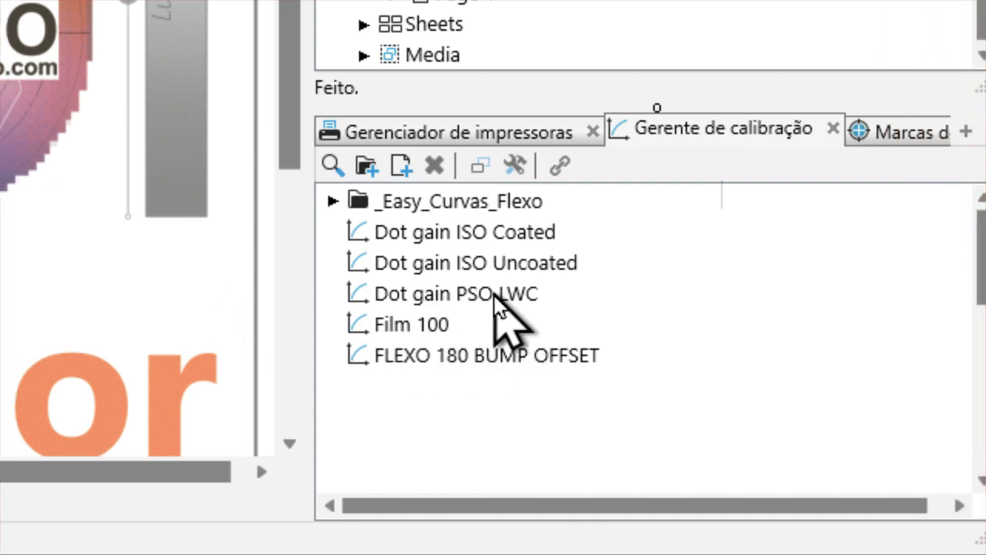
{"action": "left_click", "coordinate": [497, 297]}
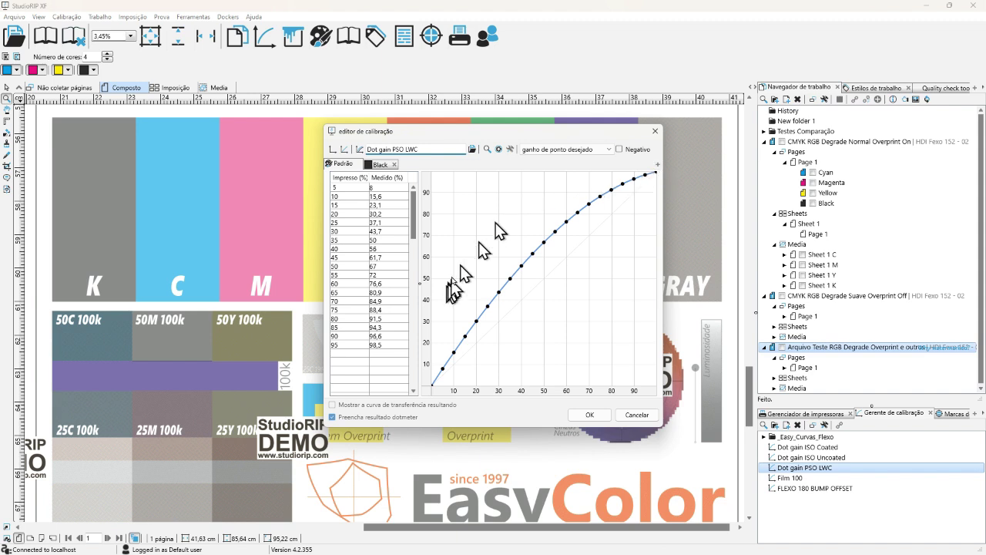
{"action": "left_click", "coordinate": [635, 416]}
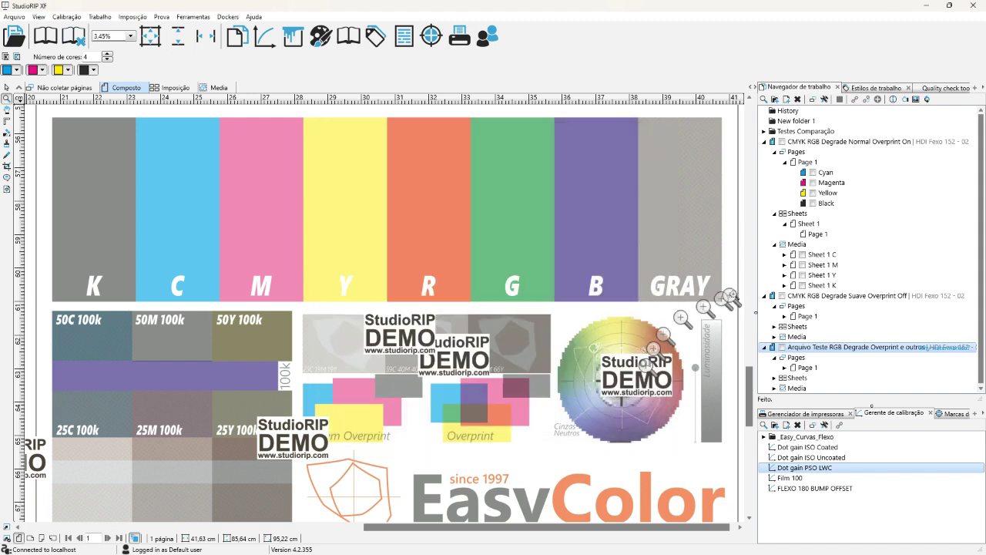
Step: Create a new calibration curve of type Dot ganho atual in the calibration settings of the Arquivo Teste RGB Degrade Overprint e outros job
{"action": "double_click", "coordinate": [838, 348]}
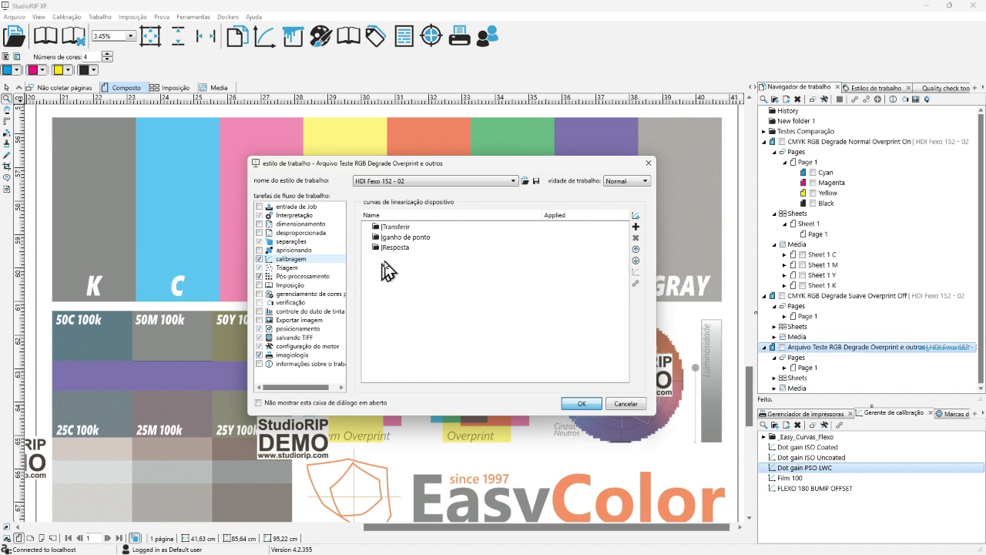
{"action": "left_click_drag", "start_coordinate": [393, 248], "coordinate": [395, 245]}
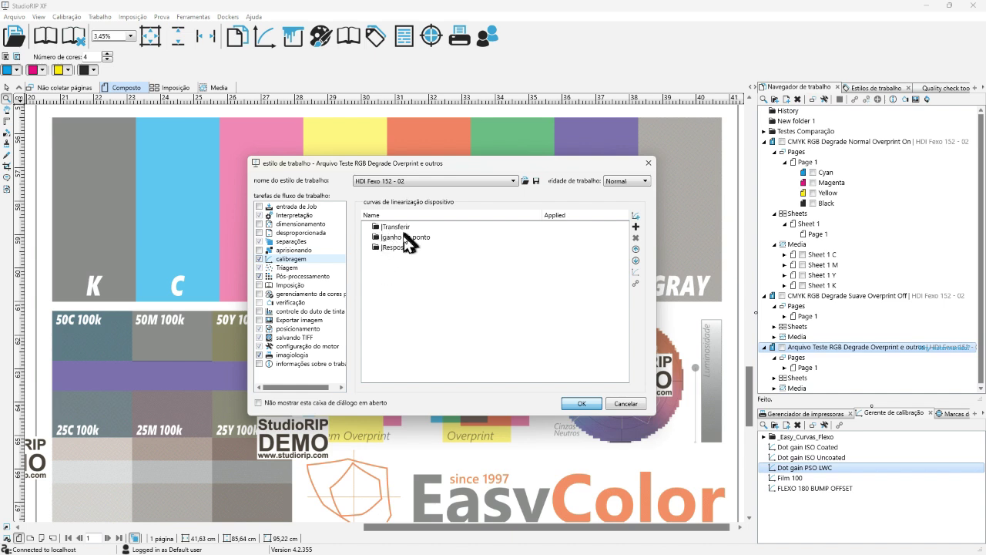
{"action": "left_click", "coordinate": [635, 226]}
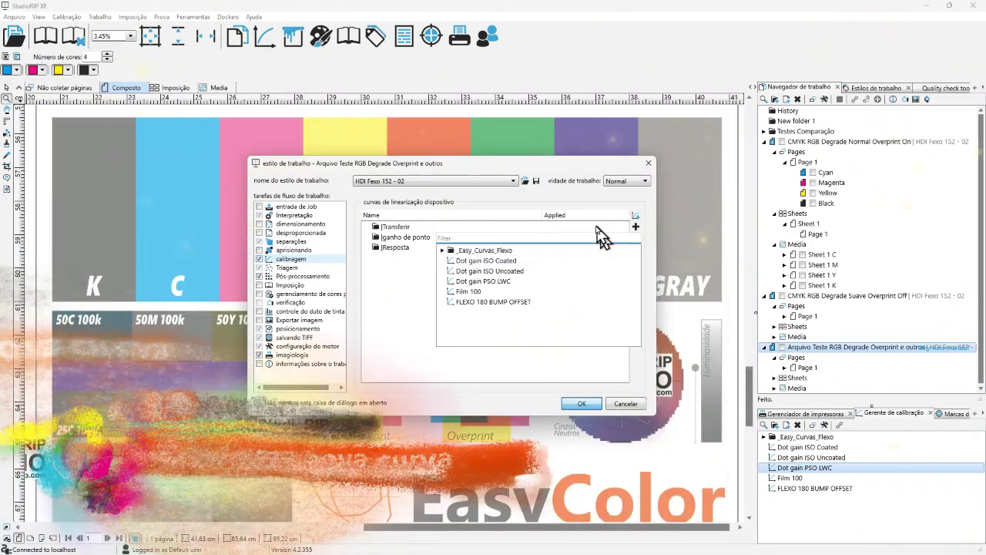
{"action": "left_click", "coordinate": [636, 225]}
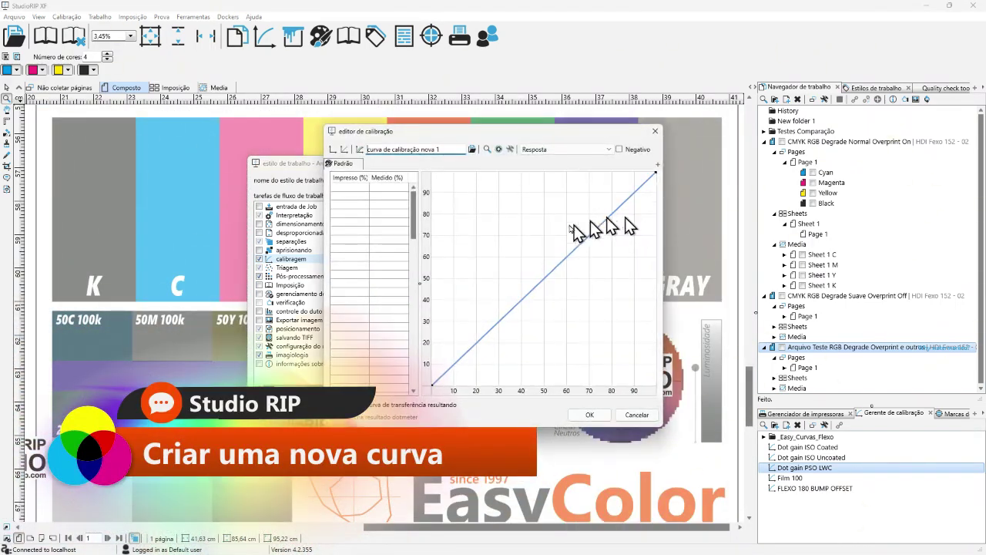
{"action": "left_click", "coordinate": [563, 150]}
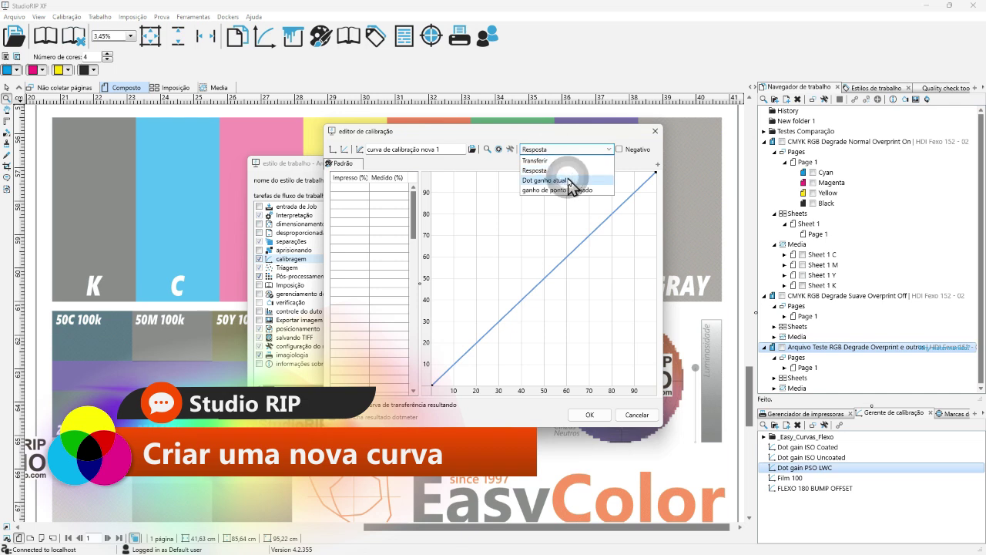
{"action": "left_click", "coordinate": [569, 181]}
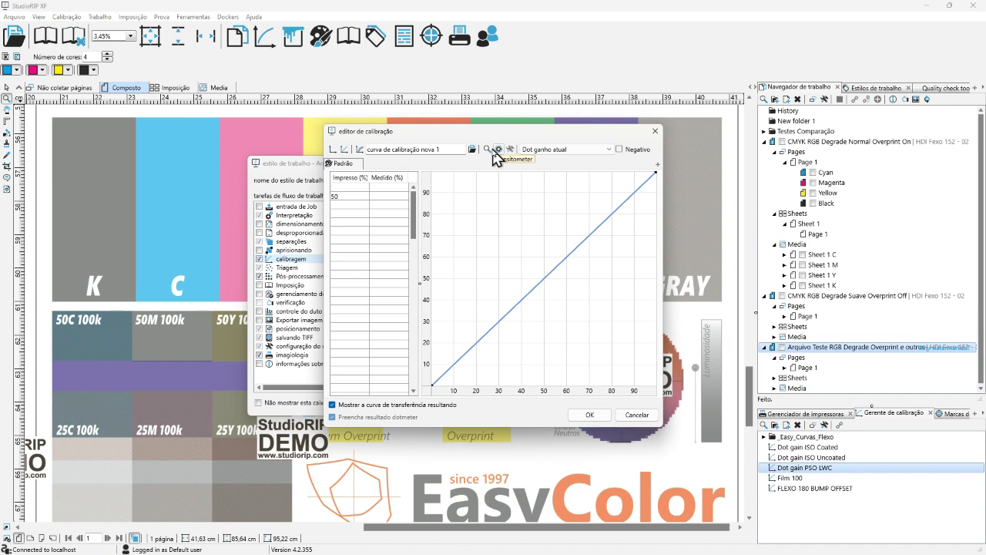
Step: Set the new curve's measured value for the 50% printed point to 66, and raise it to 80
{"action": "key", "text": "Return"}
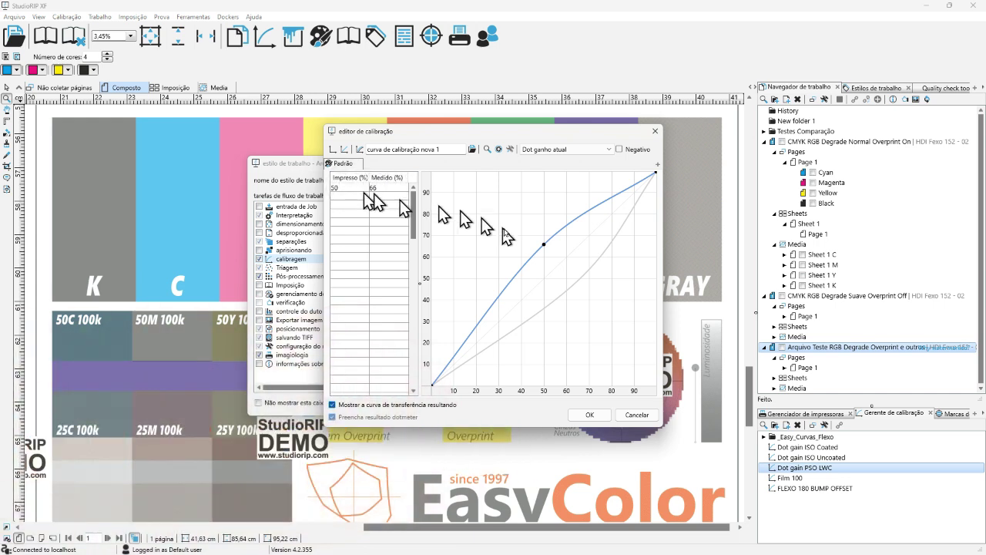
{"action": "left_click", "coordinate": [542, 244]}
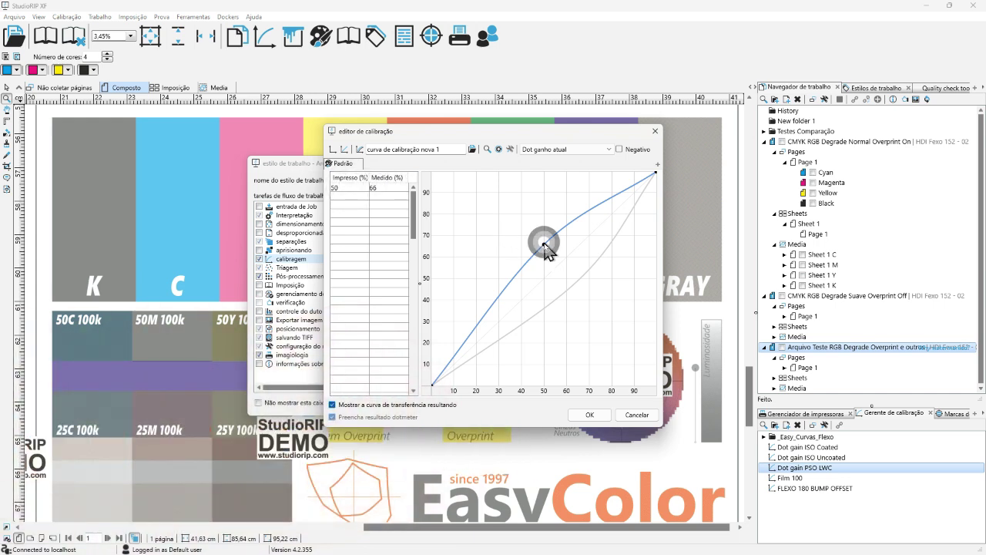
{"action": "left_click", "coordinate": [350, 195]}
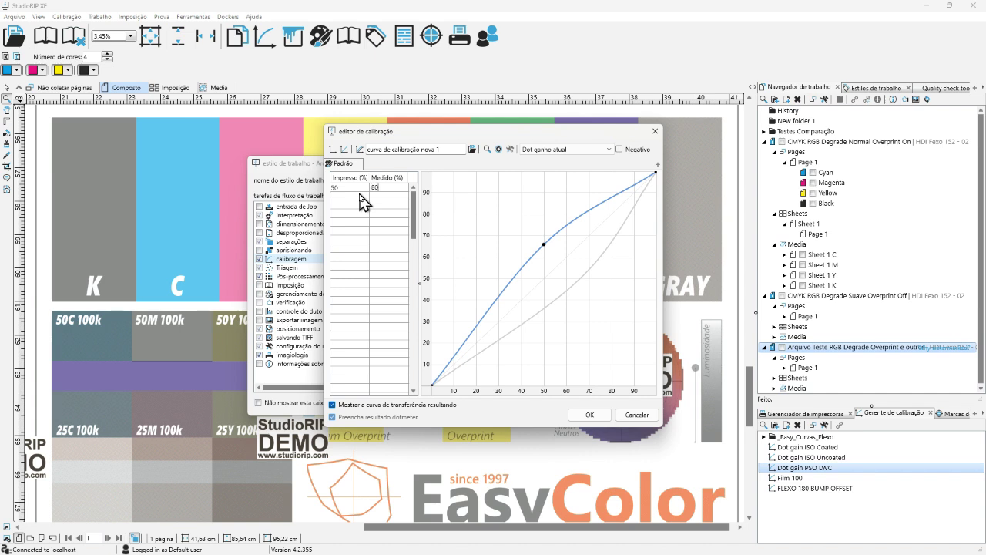
{"action": "key", "text": "Return"}
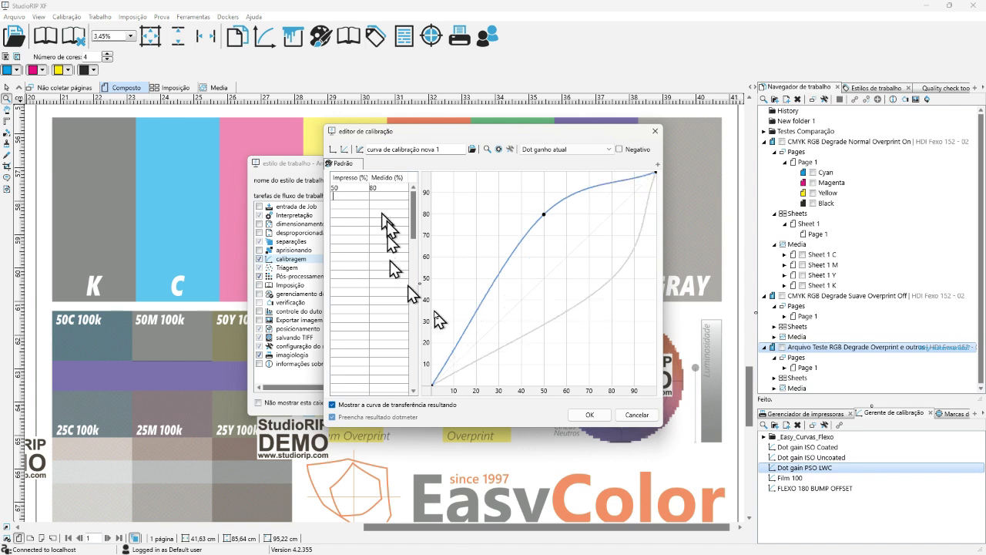
Step: Save the new curve, accept the job style with it applied, and reprocess the job
{"action": "left_click", "coordinate": [591, 414]}
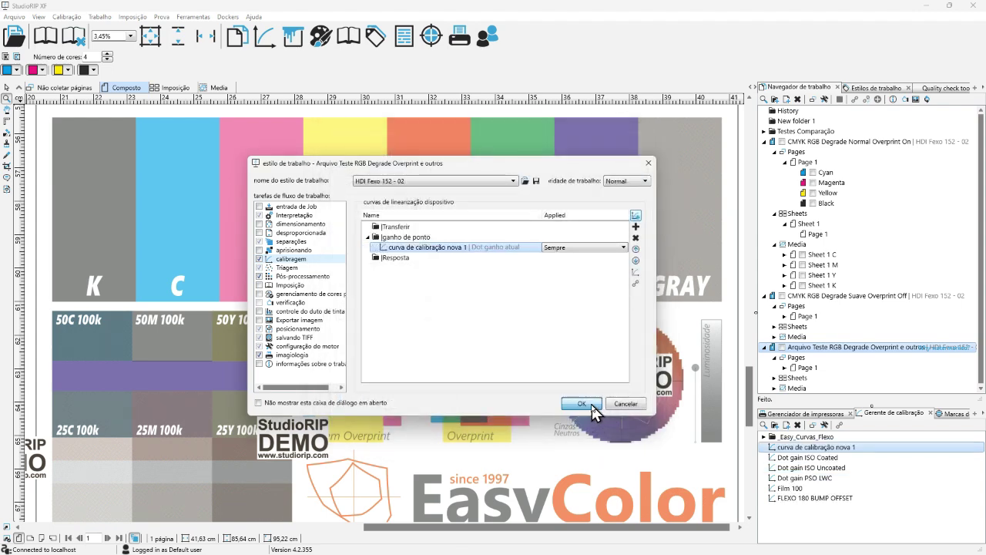
{"action": "left_click", "coordinate": [591, 404]}
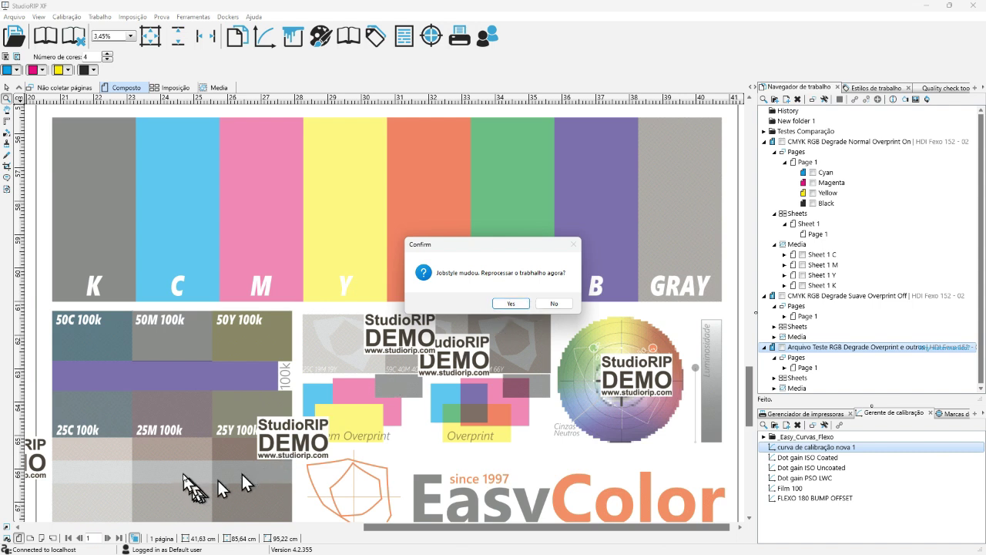
{"action": "left_click", "coordinate": [521, 304]}
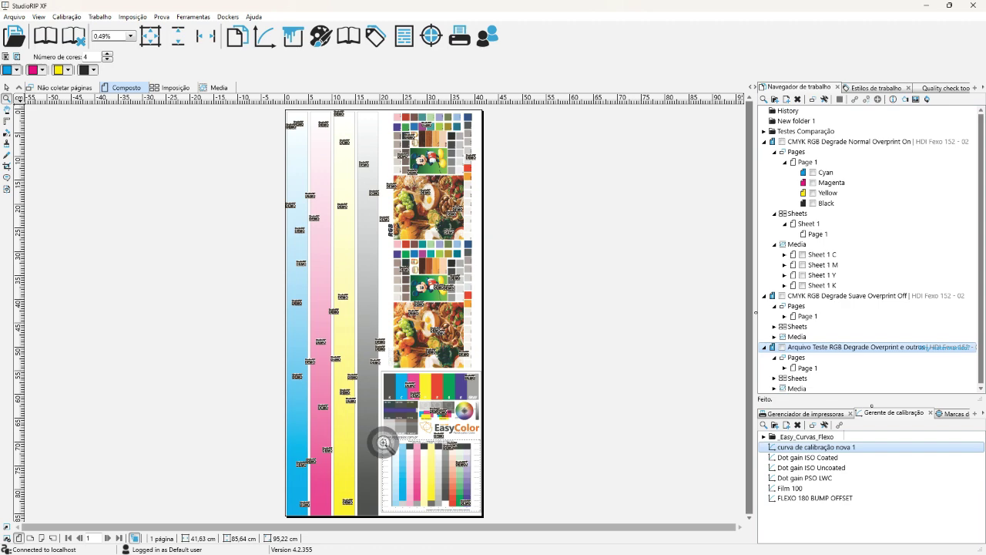
Step: Activate the densitometer to check the reprocessed colour patches in the page's lower test chart
{"action": "left_click_drag", "start_coordinate": [383, 443], "coordinate": [473, 511]}
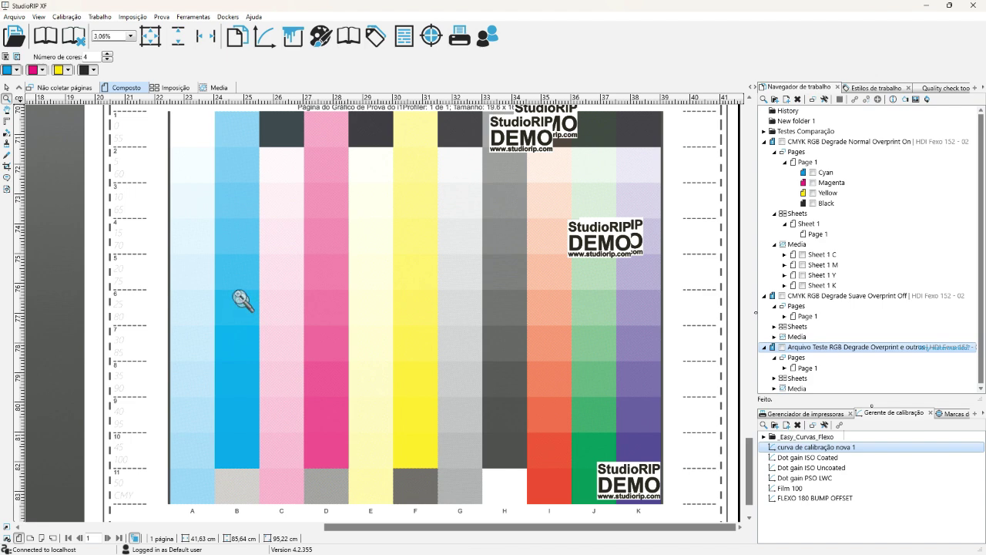
{"action": "left_click", "coordinate": [6, 155]}
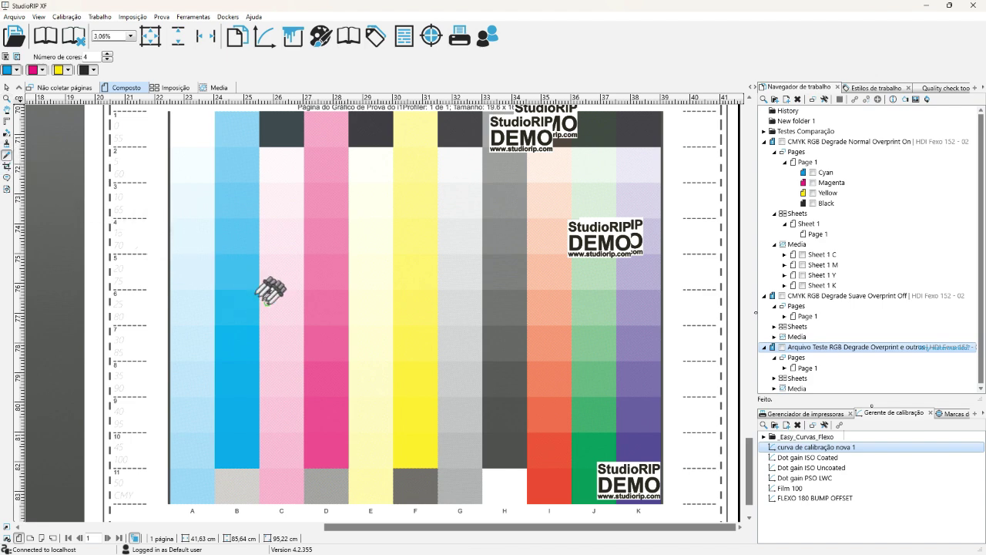
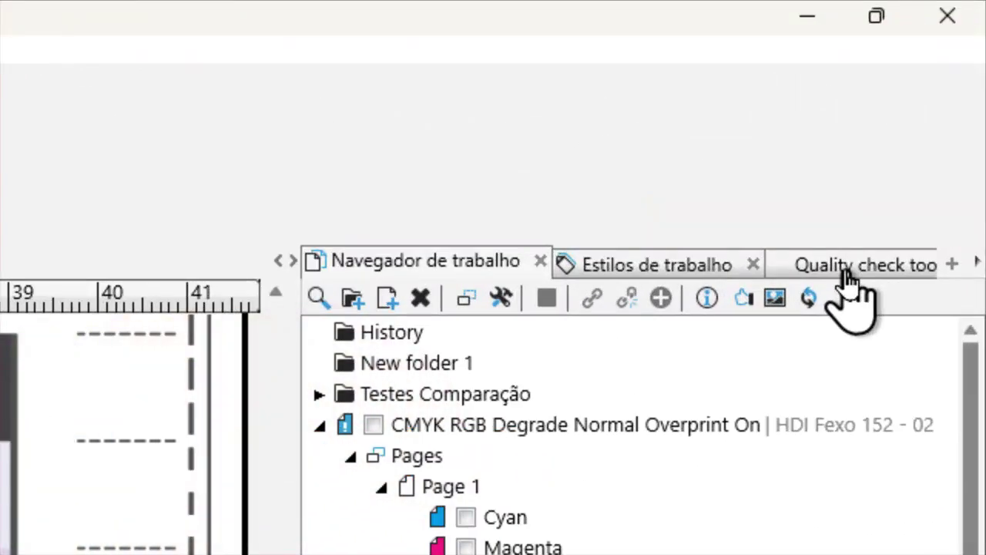
Step: Look through the docked Quality check tools, Minimap, Estilos de trabalho and Navegador de trabalho windows
{"action": "left_click", "coordinate": [846, 271]}
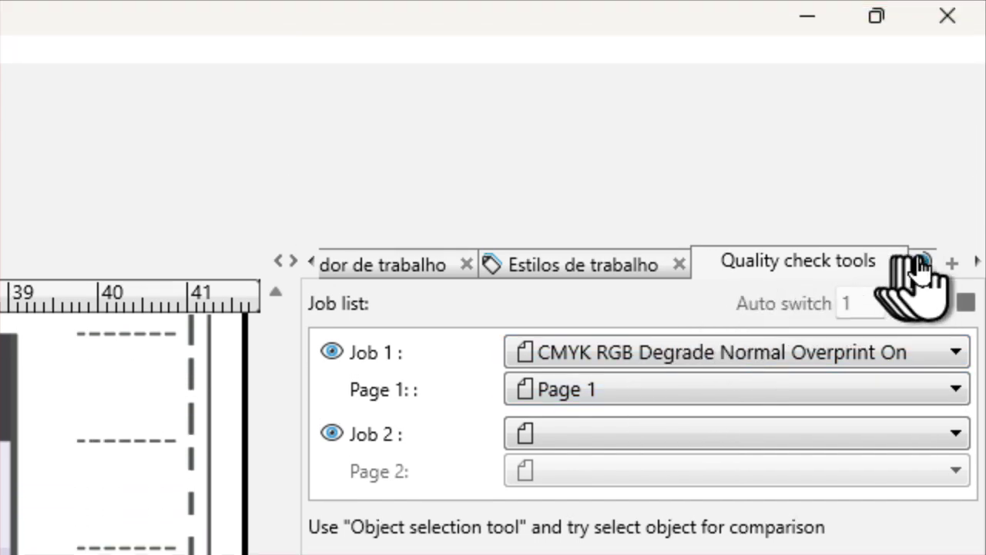
{"action": "left_click", "coordinate": [919, 266]}
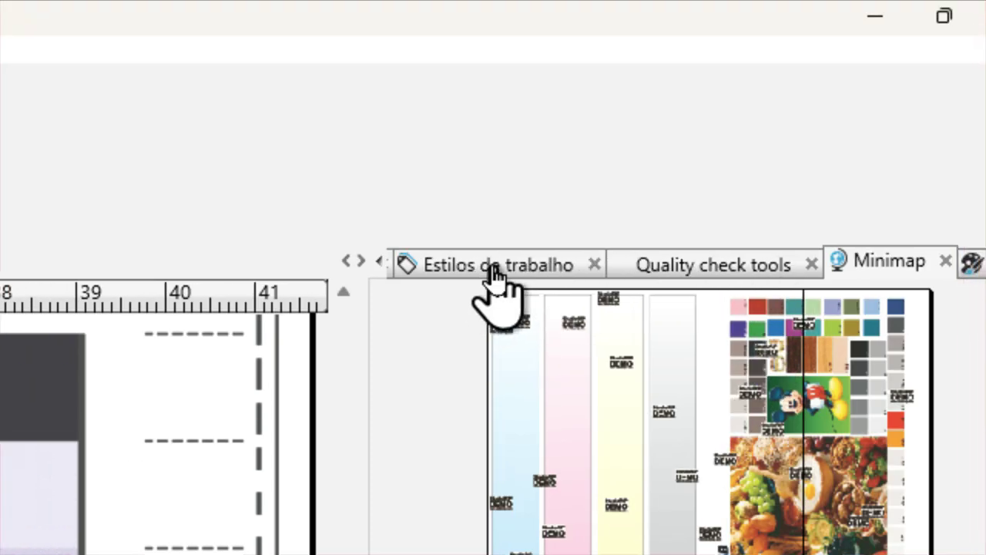
{"action": "left_click", "coordinate": [497, 282]}
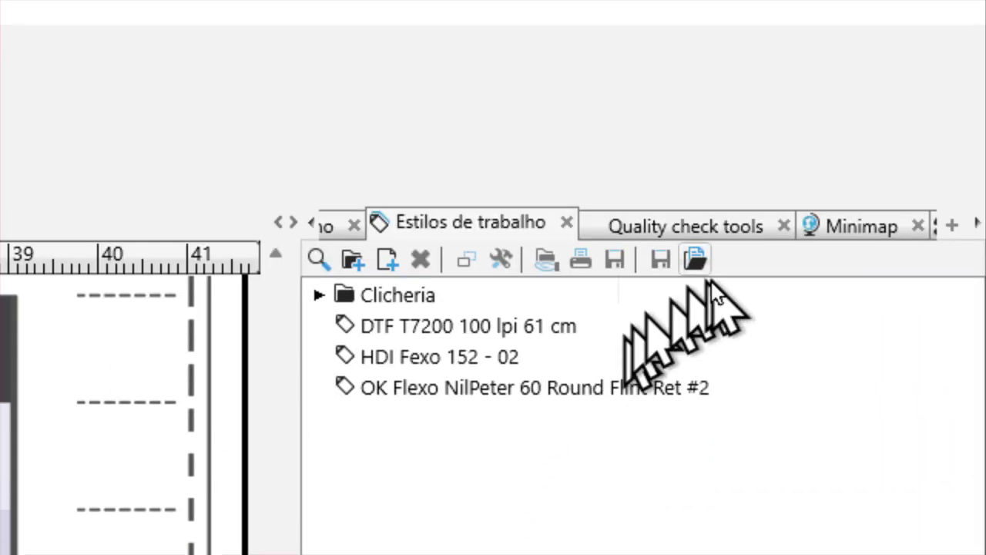
{"action": "left_click", "coordinate": [833, 20]}
{"action": "left_click", "coordinate": [495, 258]}
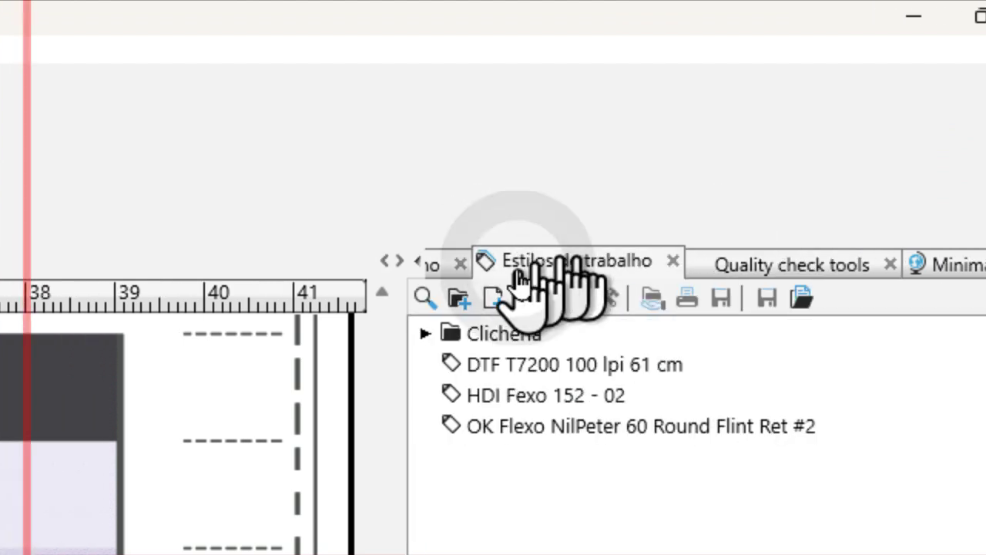
{"action": "left_click", "coordinate": [332, 262]}
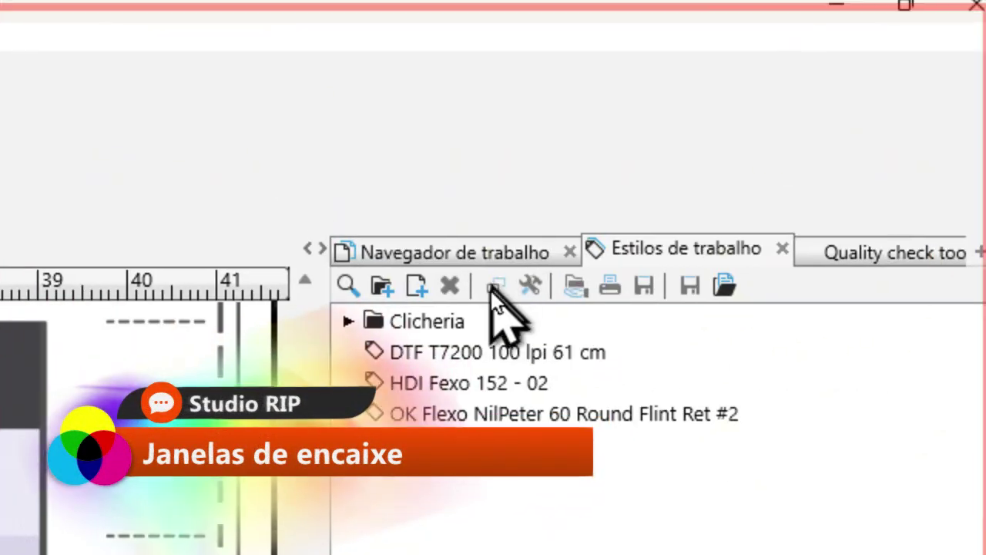
{"action": "left_click", "coordinate": [469, 218]}
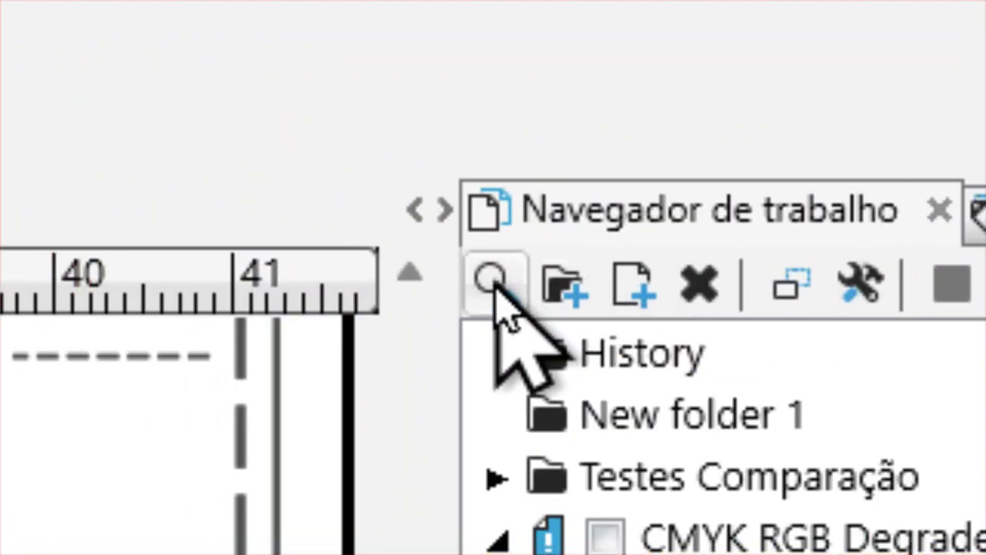
Step: Show the filter field in the Navegador de trabalho and look over its job tree and tools
{"action": "left_click", "coordinate": [494, 282]}
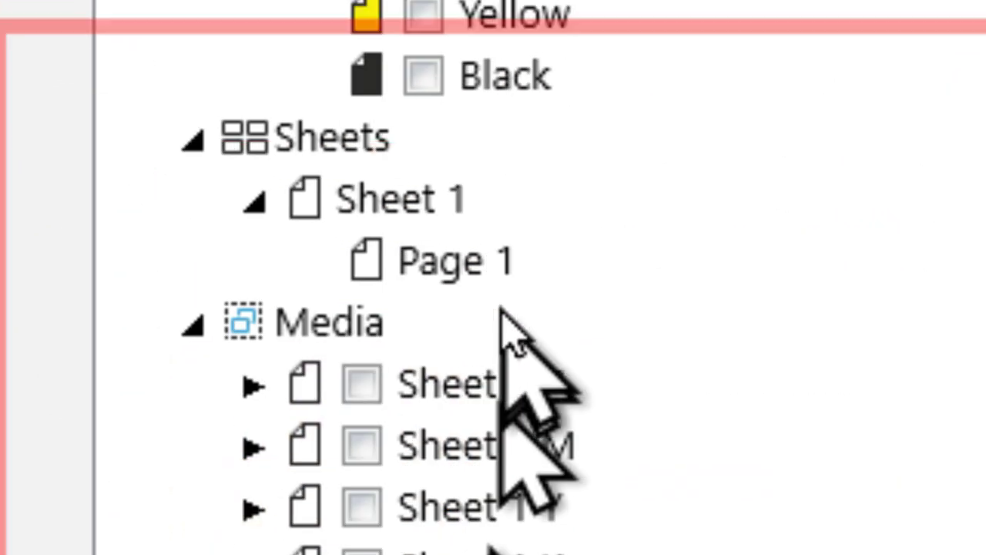
{"action": "left_click", "coordinate": [497, 296]}
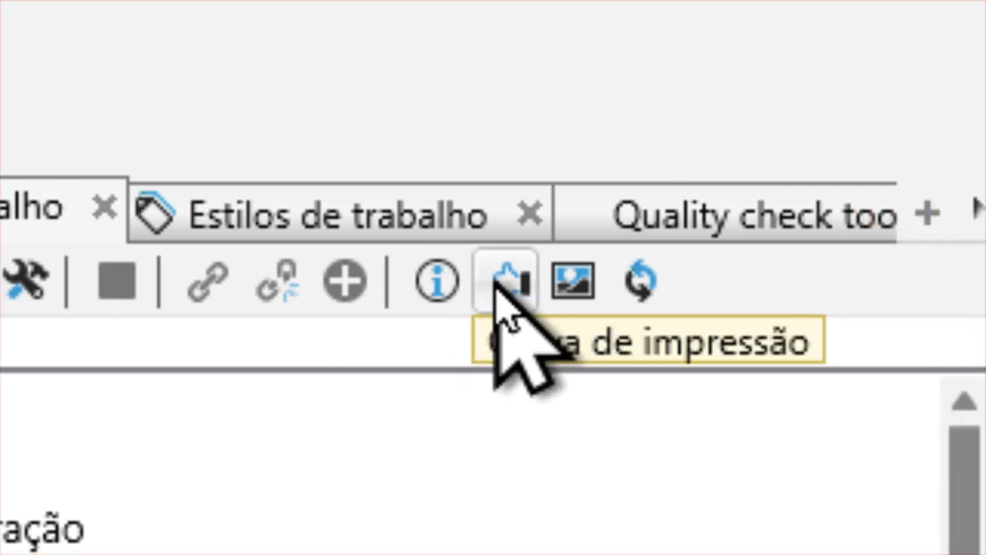
{"action": "left_click", "coordinate": [509, 266]}
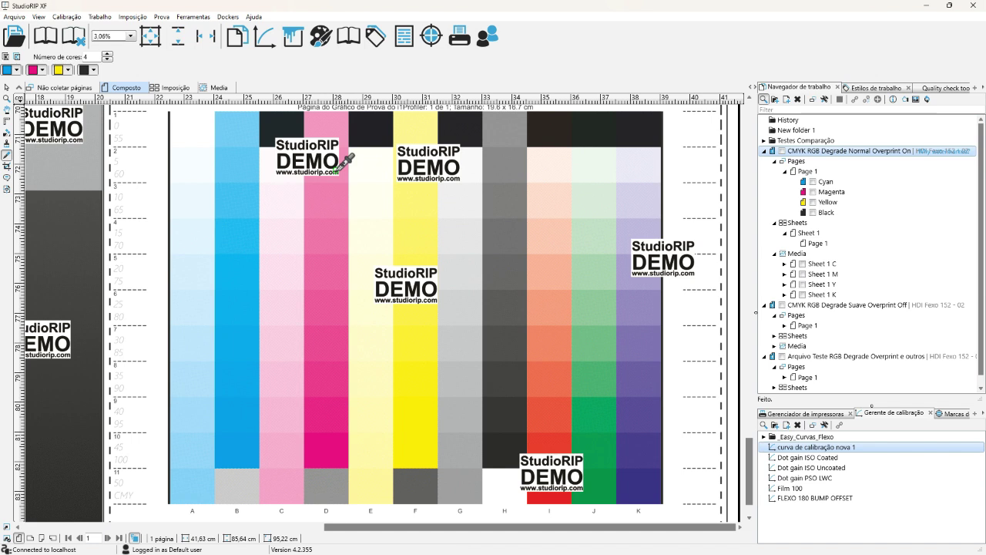
Step: Set the TIFF output folder of the CMYK RGB Degrade Normal Overprint On job to Studio RIP Saida and accept its settings
{"action": "double_click", "coordinate": [822, 151]}
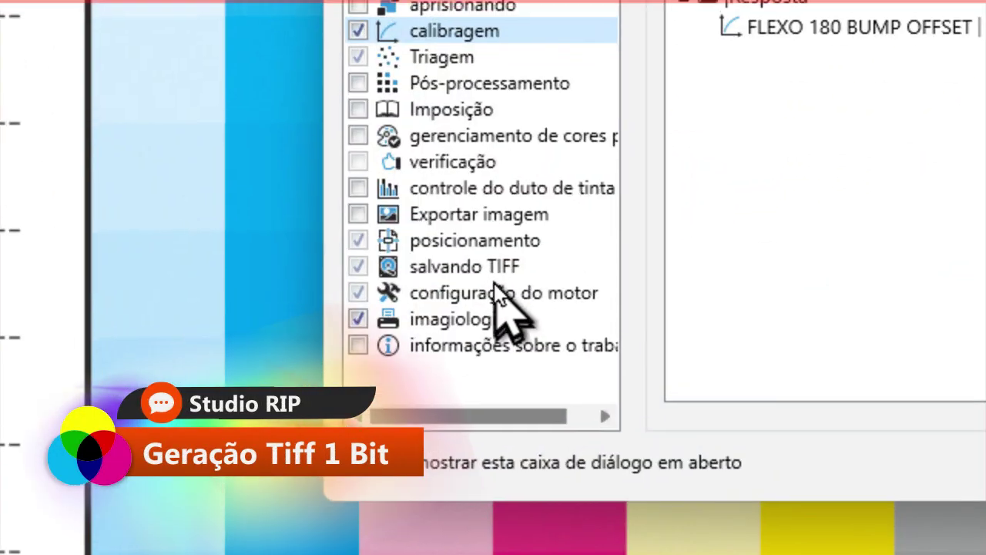
{"action": "left_click", "coordinate": [304, 337]}
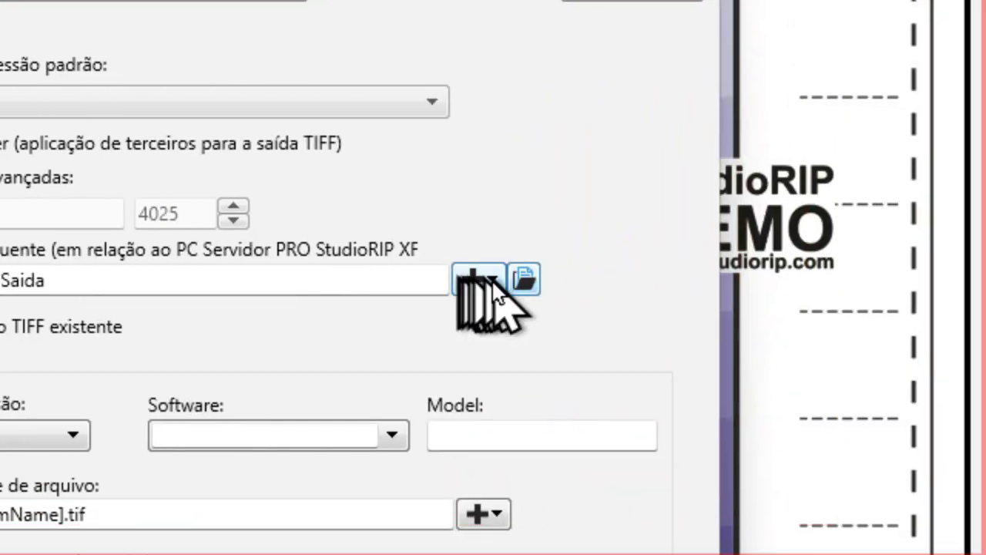
{"action": "left_click", "coordinate": [498, 273]}
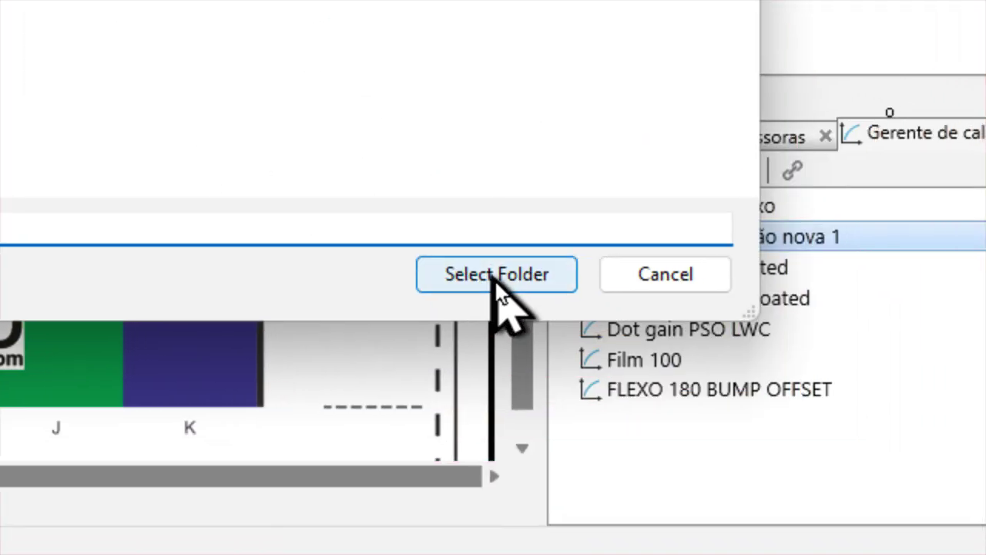
{"action": "left_click", "coordinate": [494, 279]}
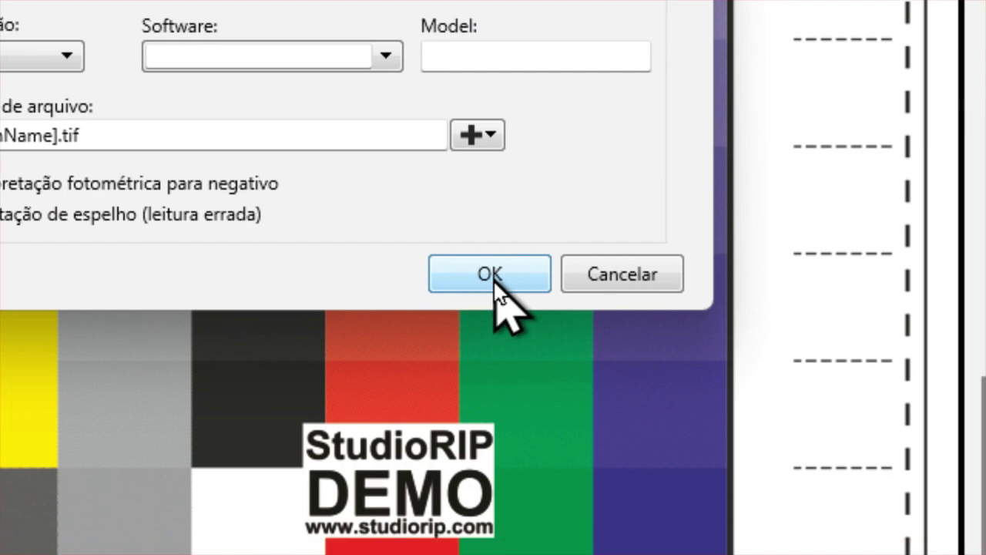
{"action": "left_click", "coordinate": [23, 110]}
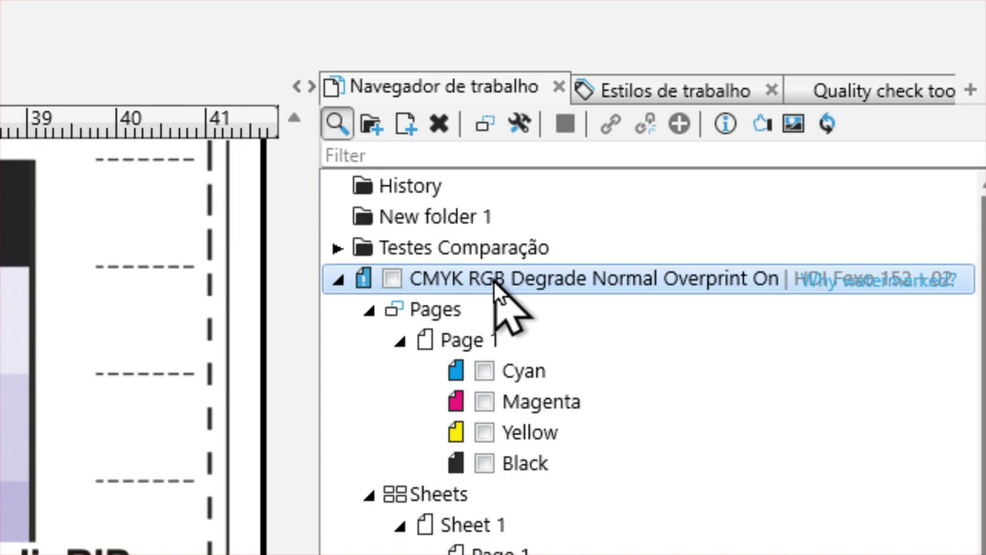
Step: Reopen and accept the CMYK RGB Degrade Normal Overprint On job's settings, and send the watermarked job to the print manager
{"action": "double_click", "coordinate": [494, 281]}
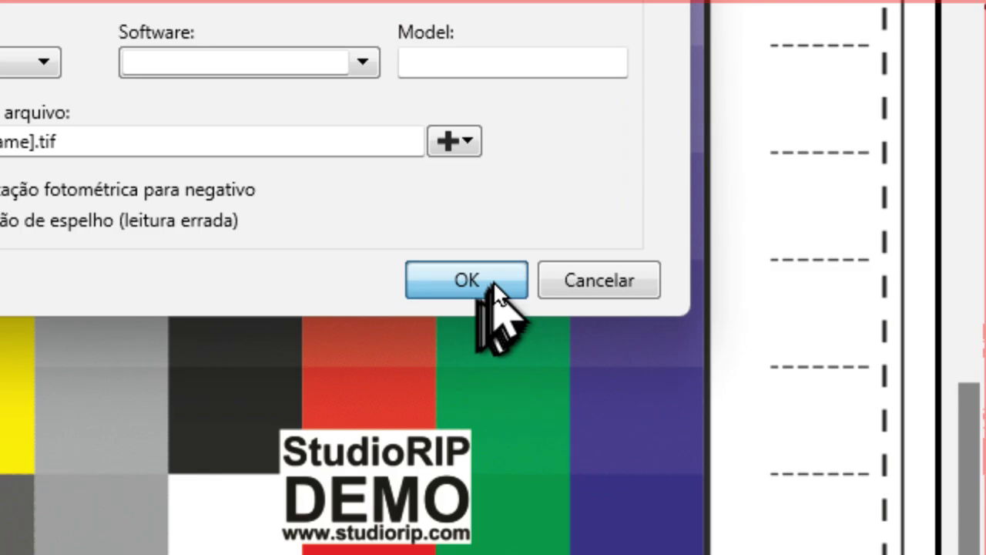
{"action": "left_click", "coordinate": [494, 283]}
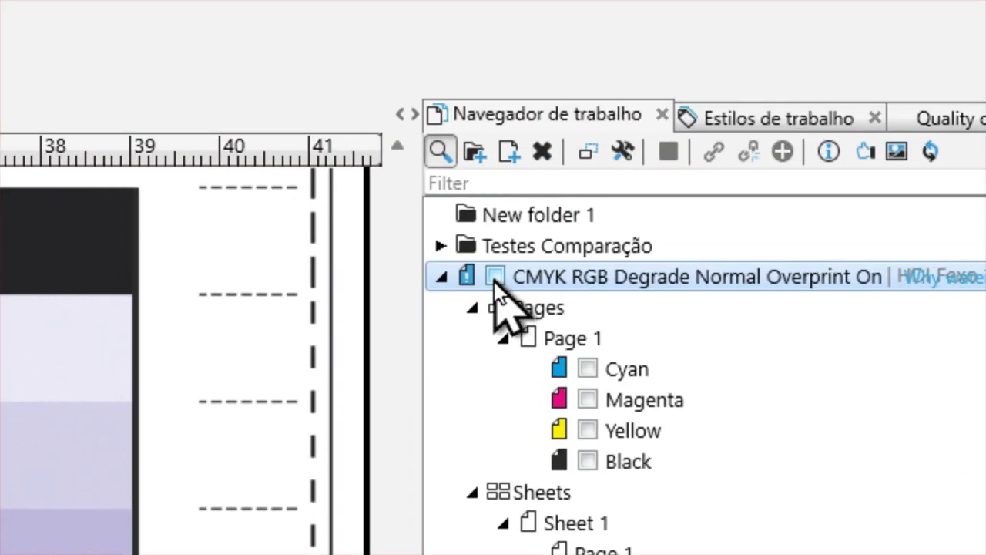
{"action": "left_click", "coordinate": [494, 277]}
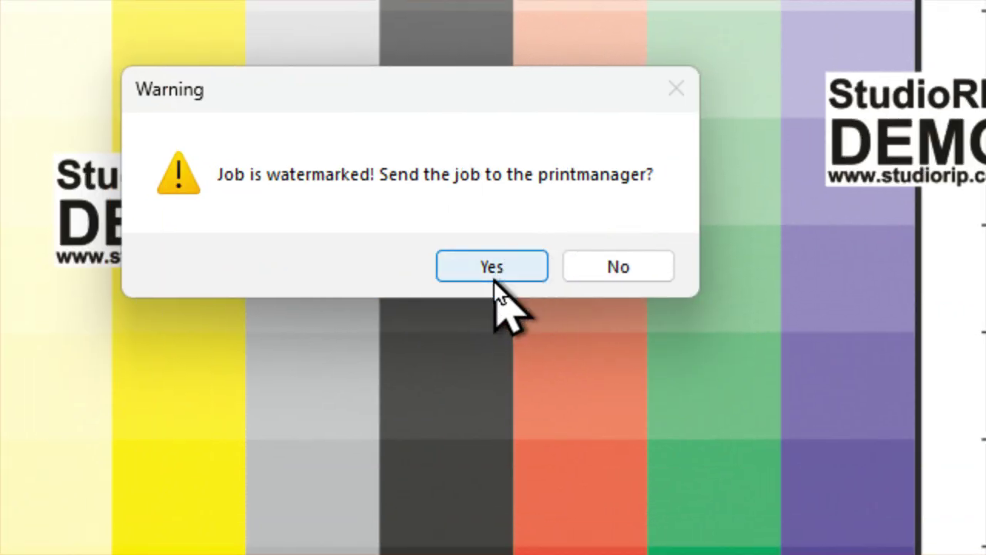
{"action": "left_click", "coordinate": [493, 276]}
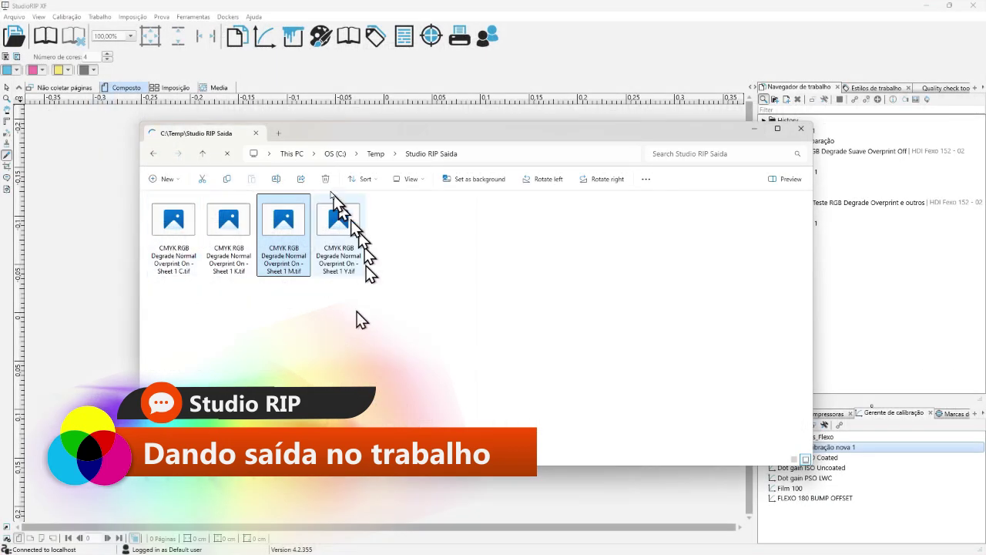
Step: Check the exported Sheet 1 C, K, M and Y TIFF files in the Studio RIP Saida folder, and return to StudioRIP XF
{"action": "left_click", "coordinate": [174, 222]}
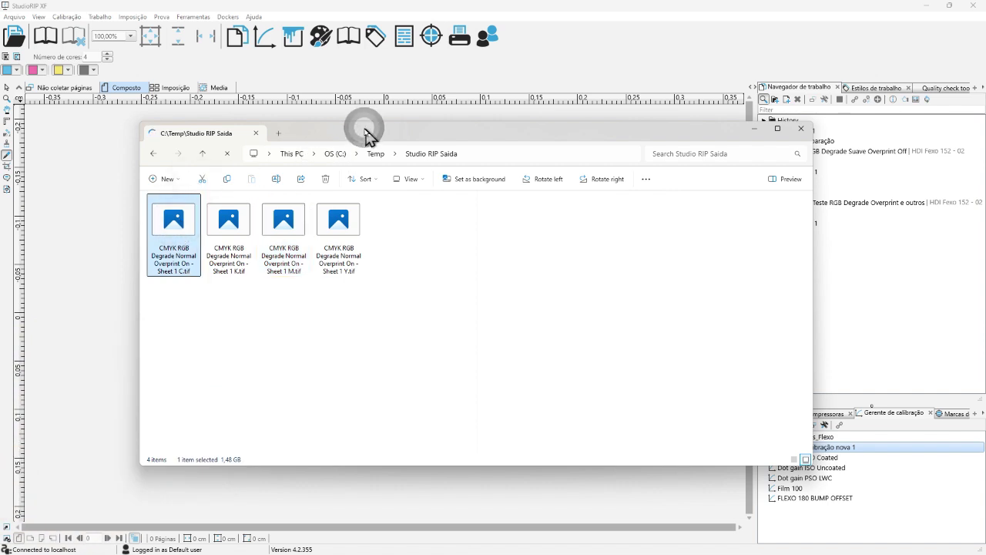
{"action": "left_click_drag", "start_coordinate": [363, 127], "coordinate": [330, 108]}
{"action": "left_click", "coordinate": [196, 205]}
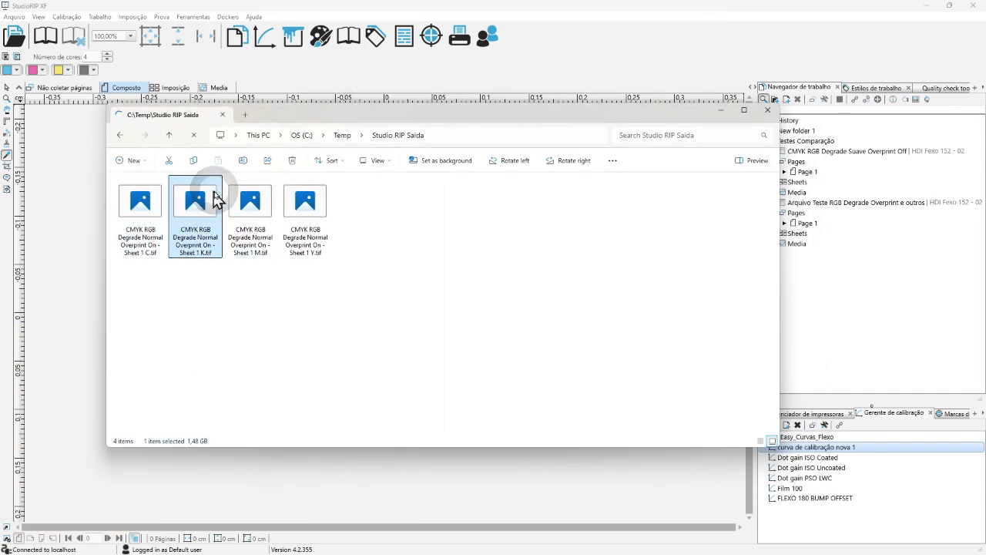
{"action": "left_click", "coordinate": [251, 205]}
{"action": "left_click", "coordinate": [324, 202]}
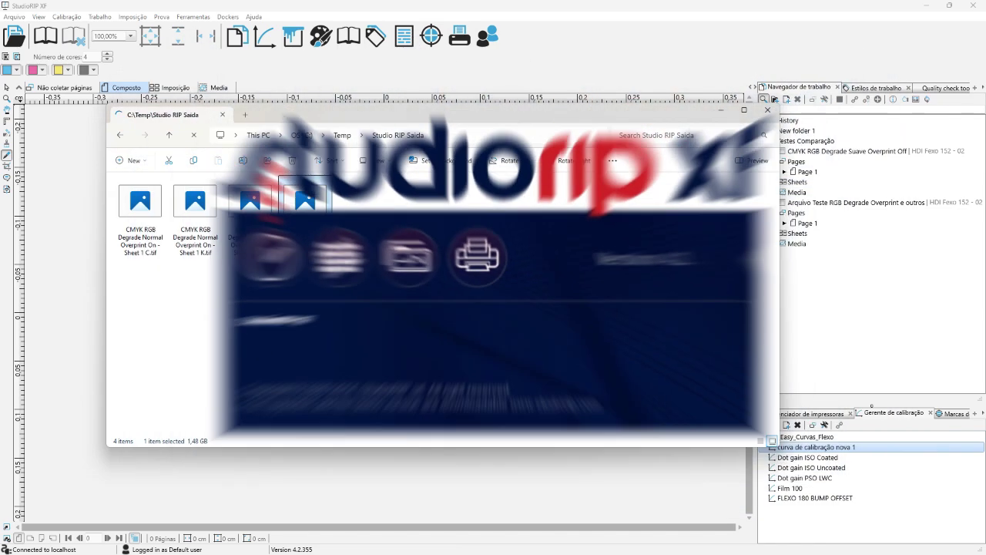
{"action": "left_click", "coordinate": [520, 72]}
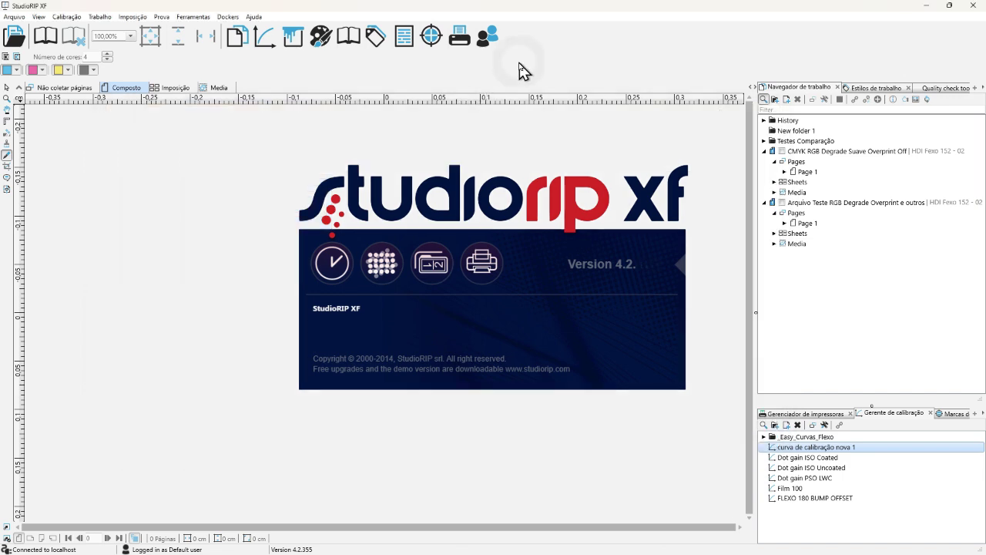